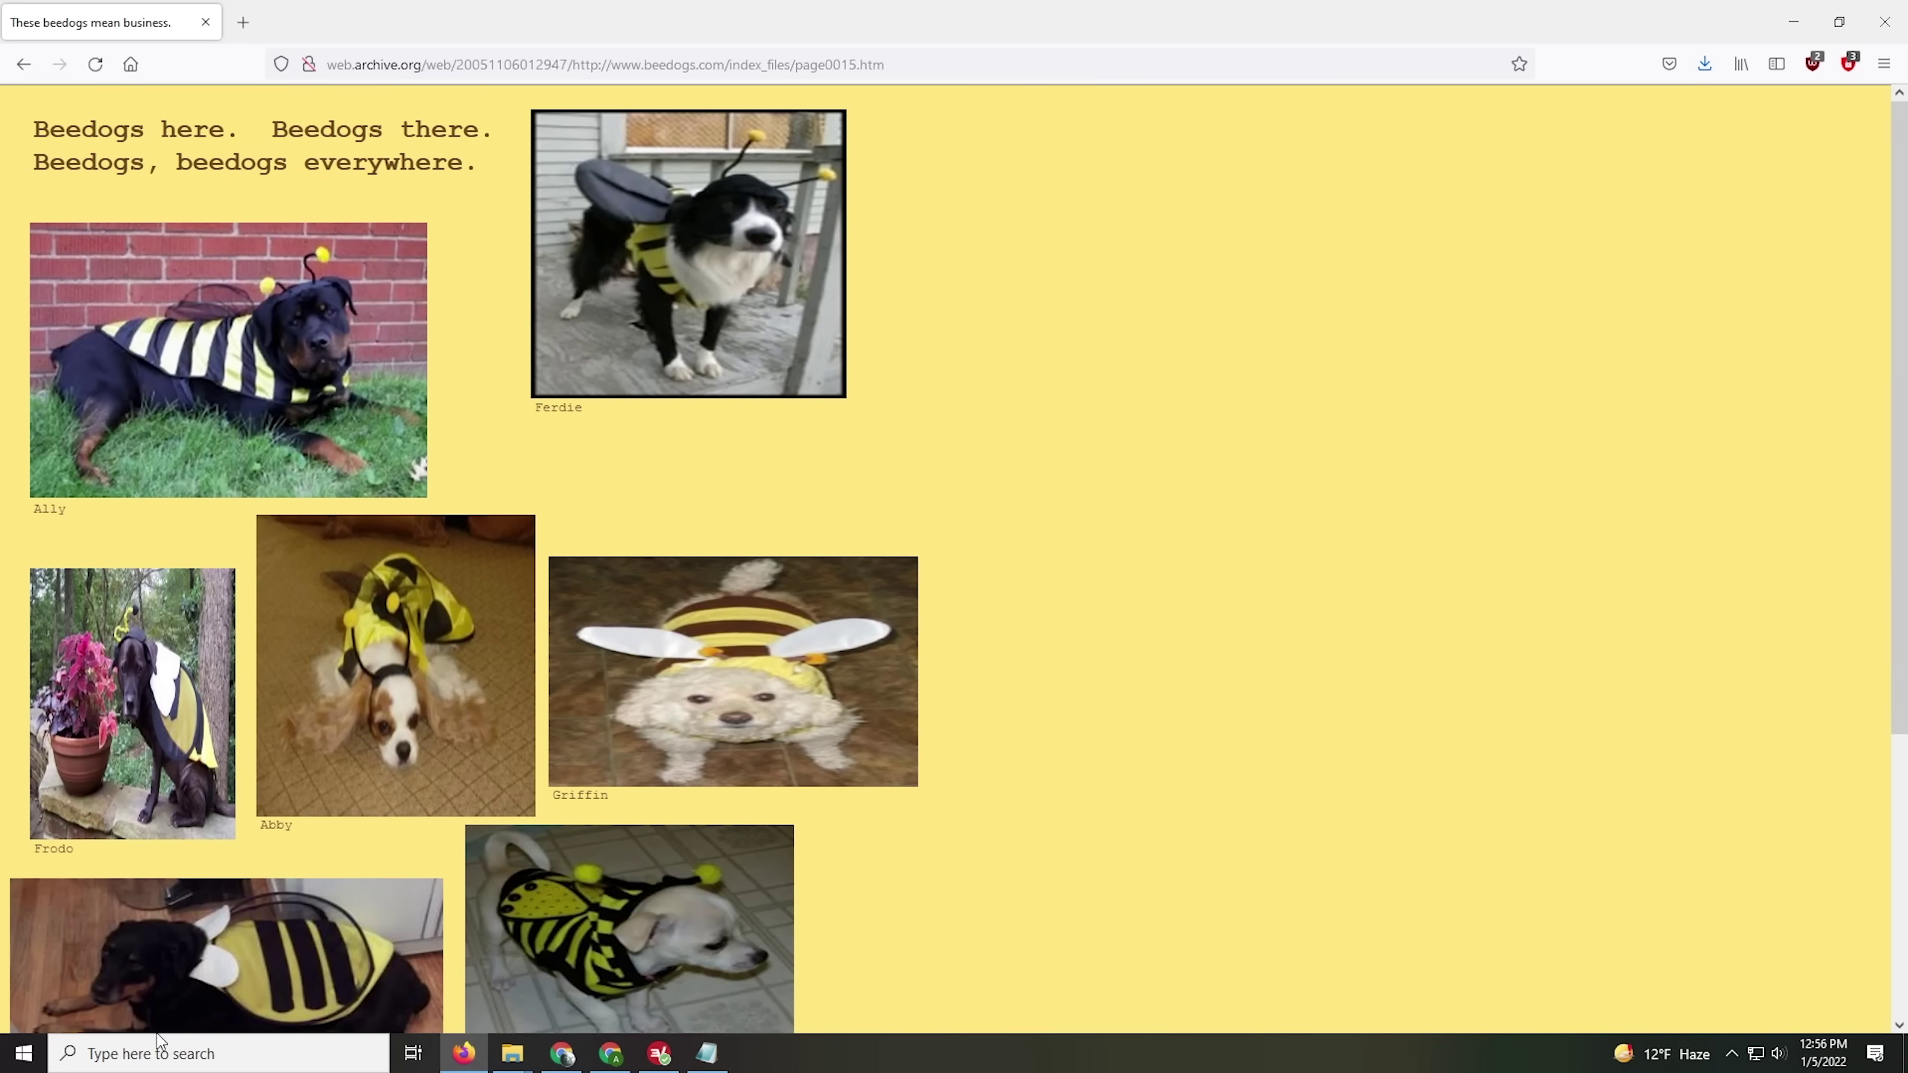
Open the Windows taskbar search panel on top of the Firefox page.
{"action": "left_click", "coordinate": [186, 1056]}
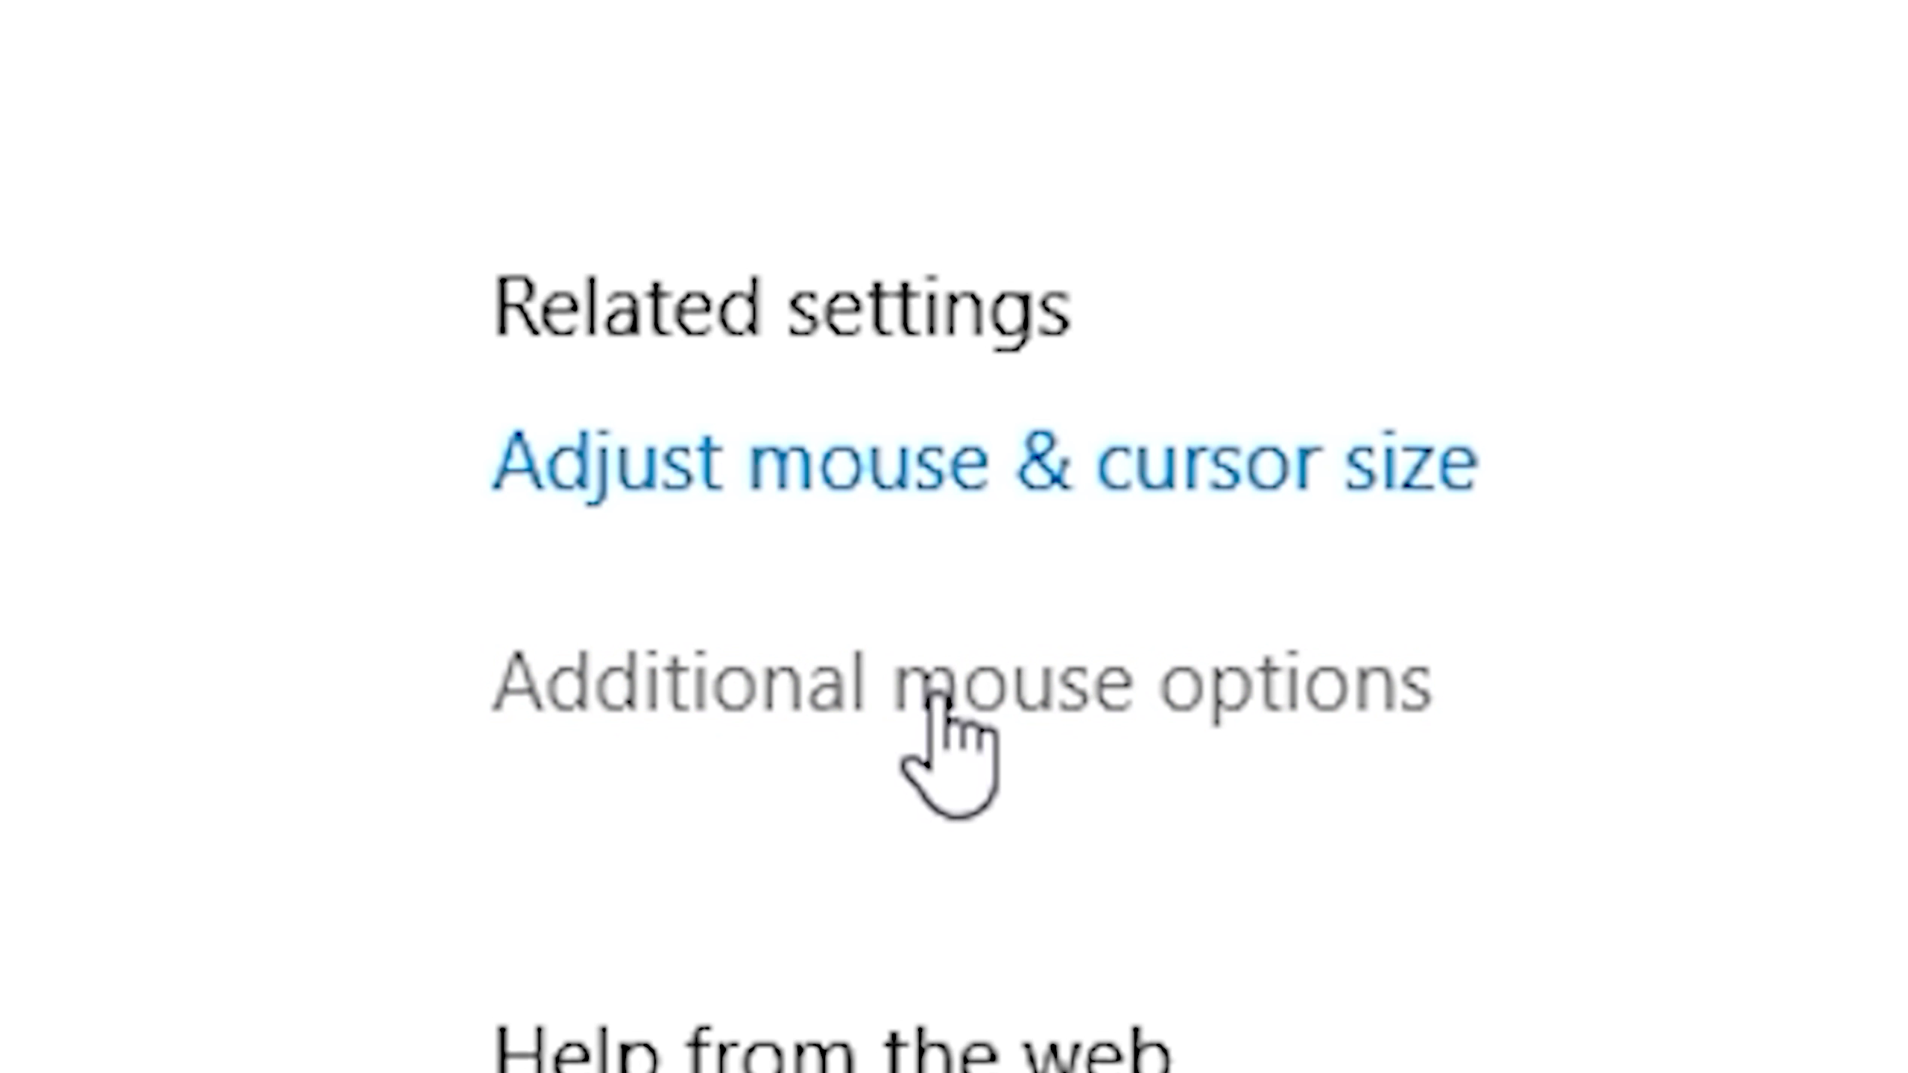
Open Mouse Properties through Additional mouse options and show its Pointer Options tab.
{"action": "left_click", "coordinate": [934, 697]}
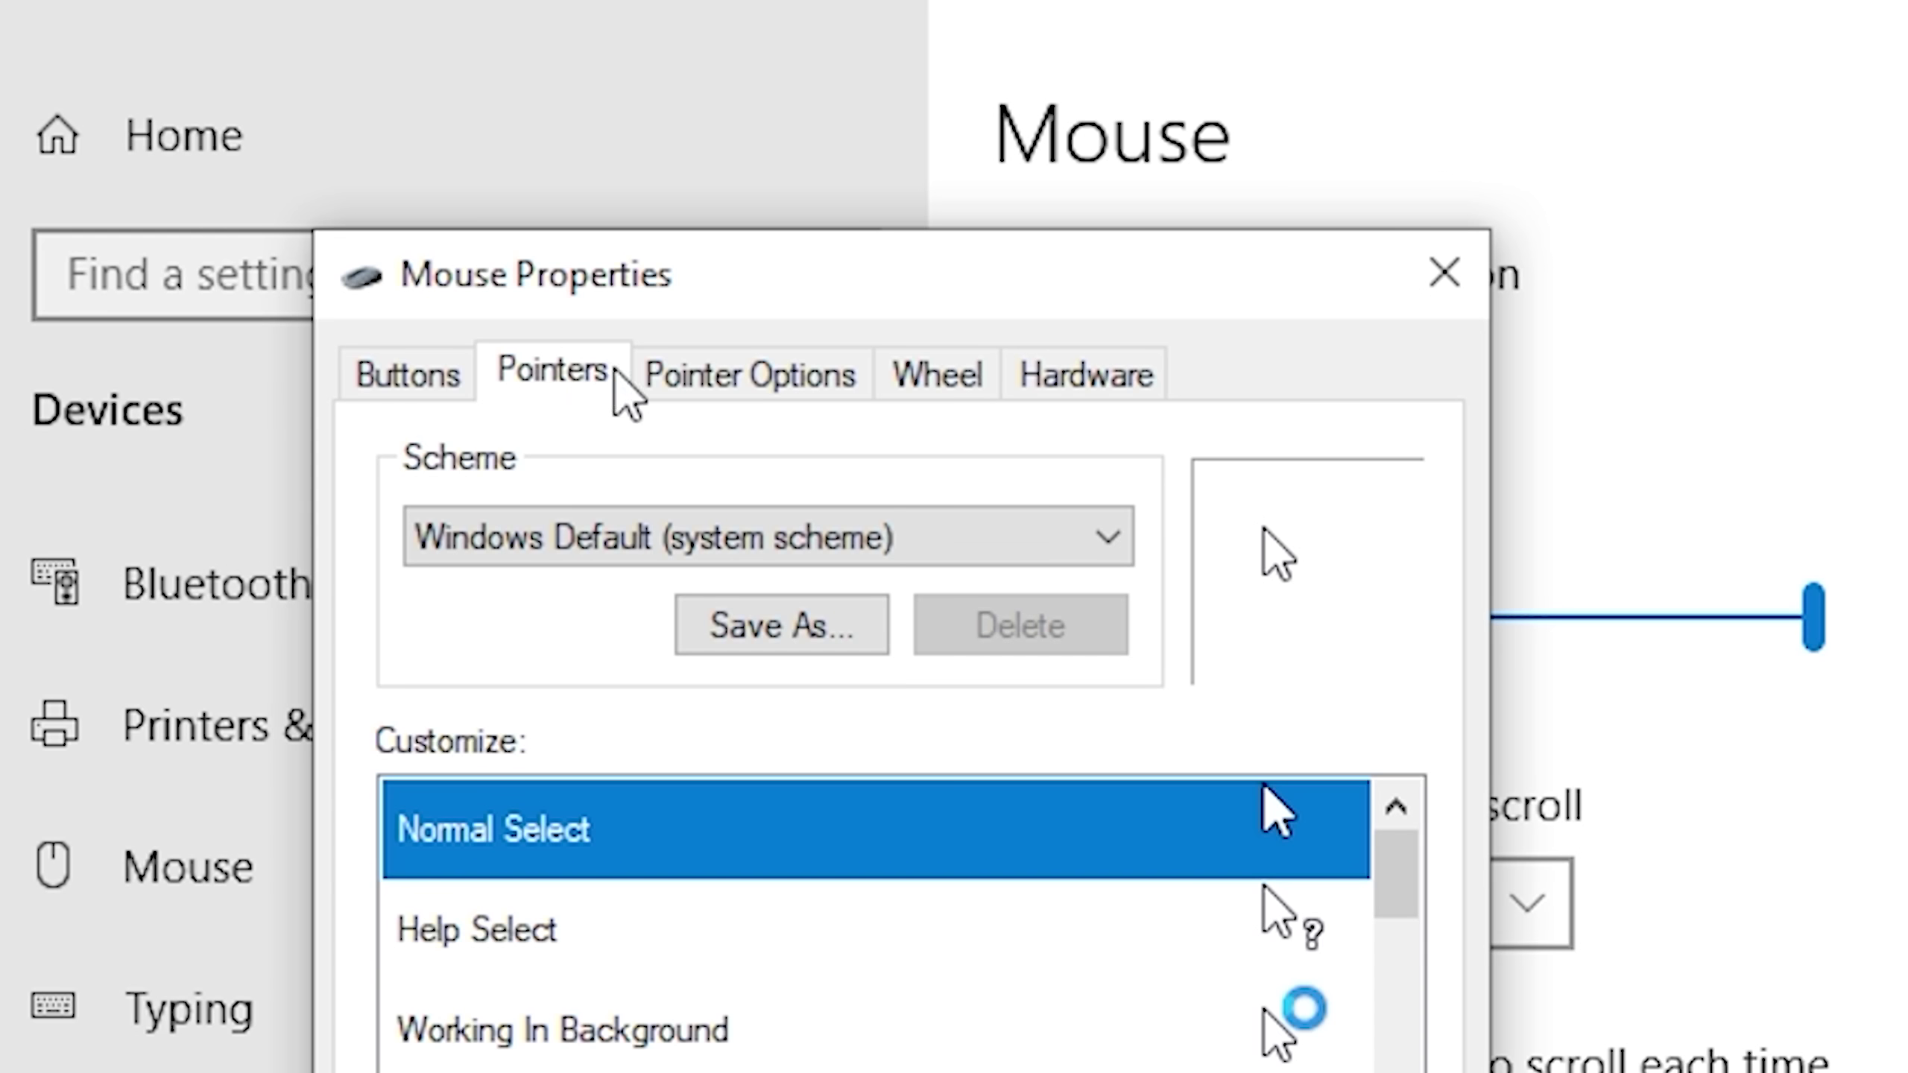
{"action": "left_click", "coordinate": [753, 372]}
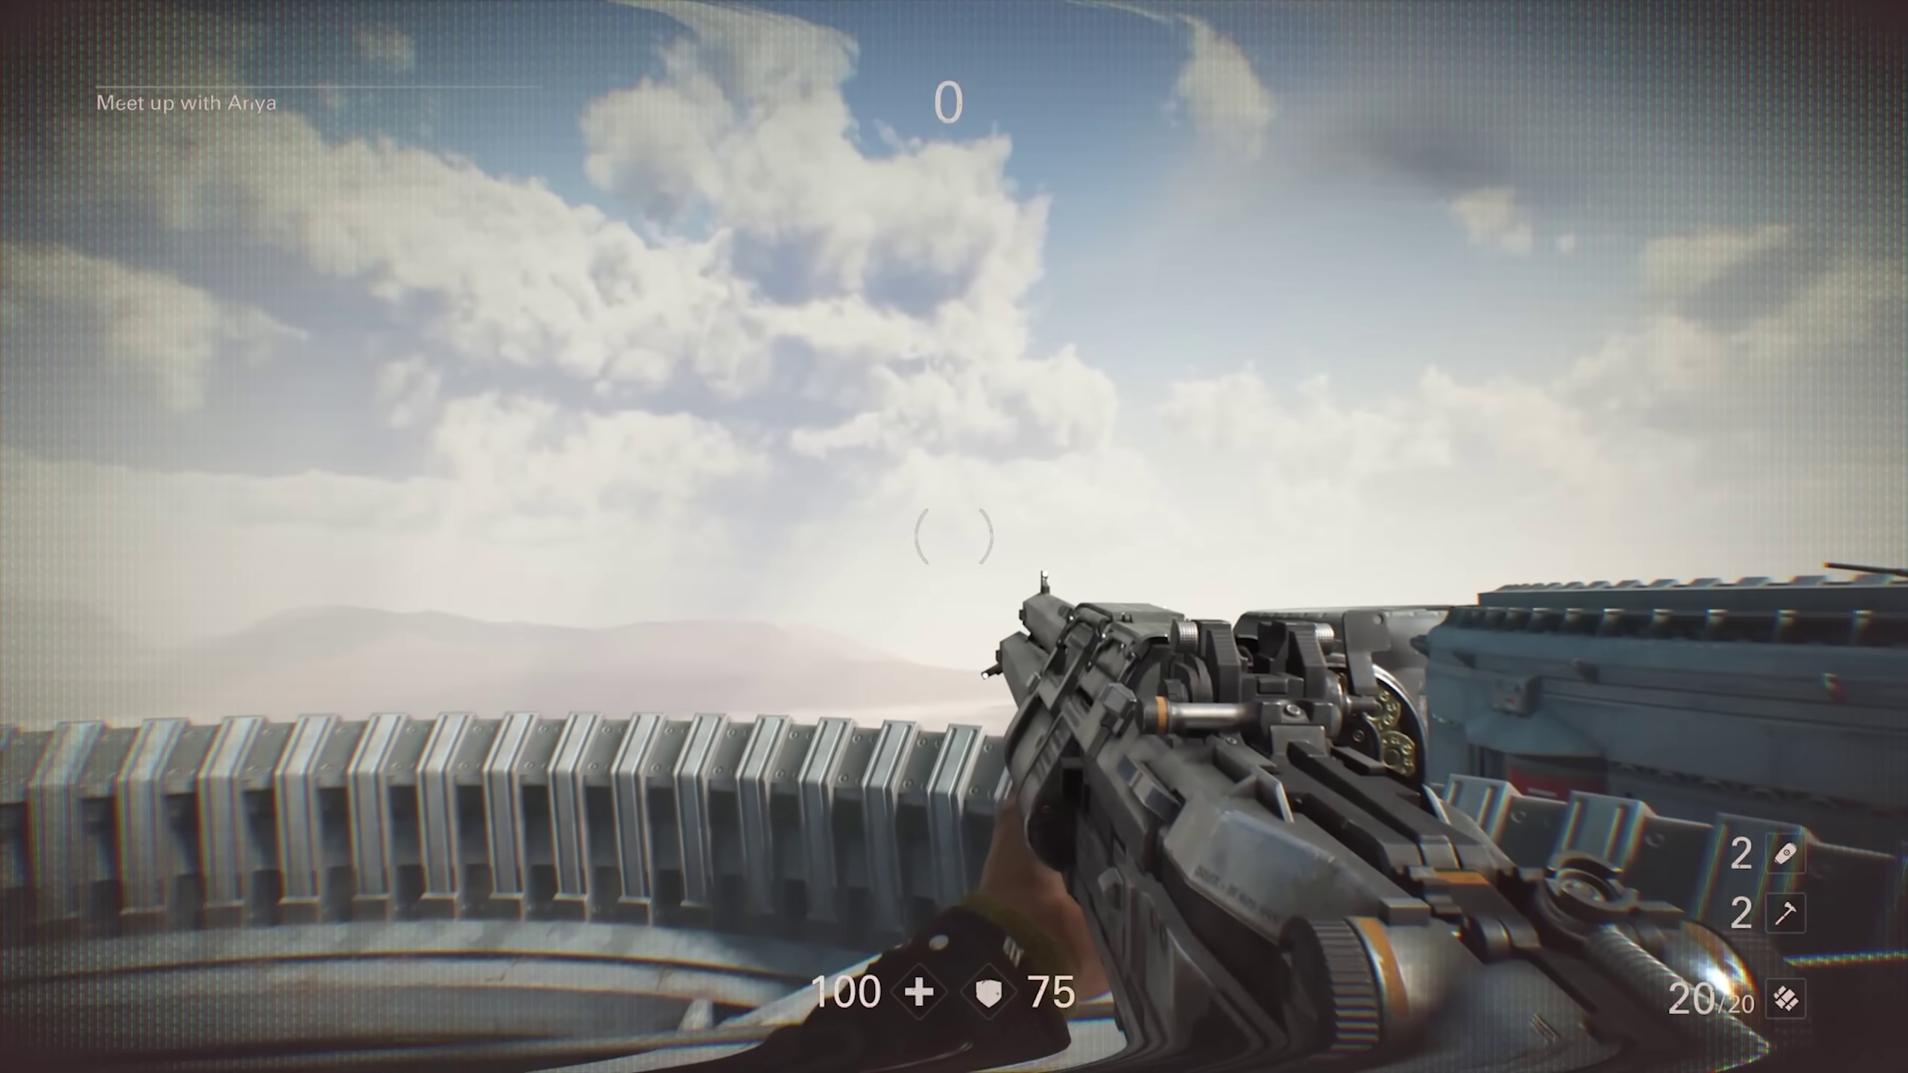
{"action": "key", "text": "Tab"}
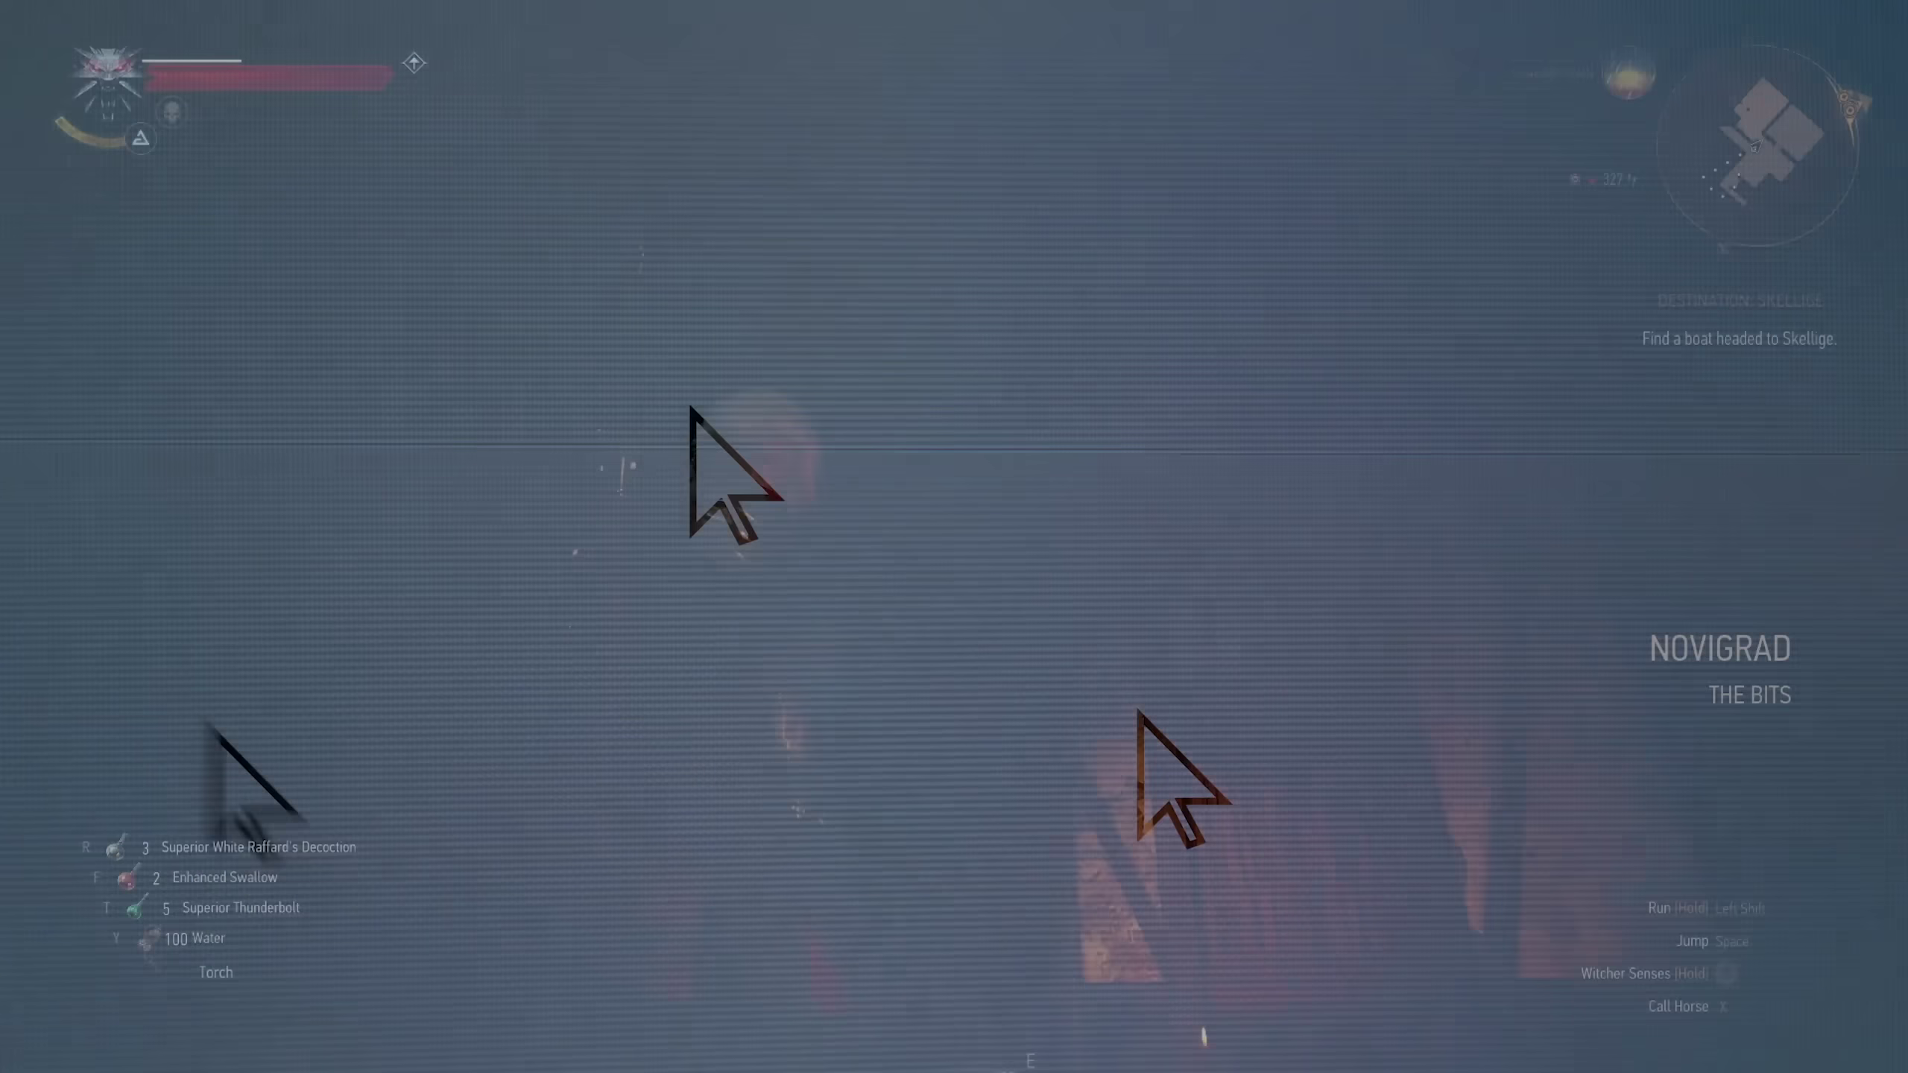
Walk the Witcher 3 character from the bed across the room to the NPC.
{"action": "key", "text": "w"}
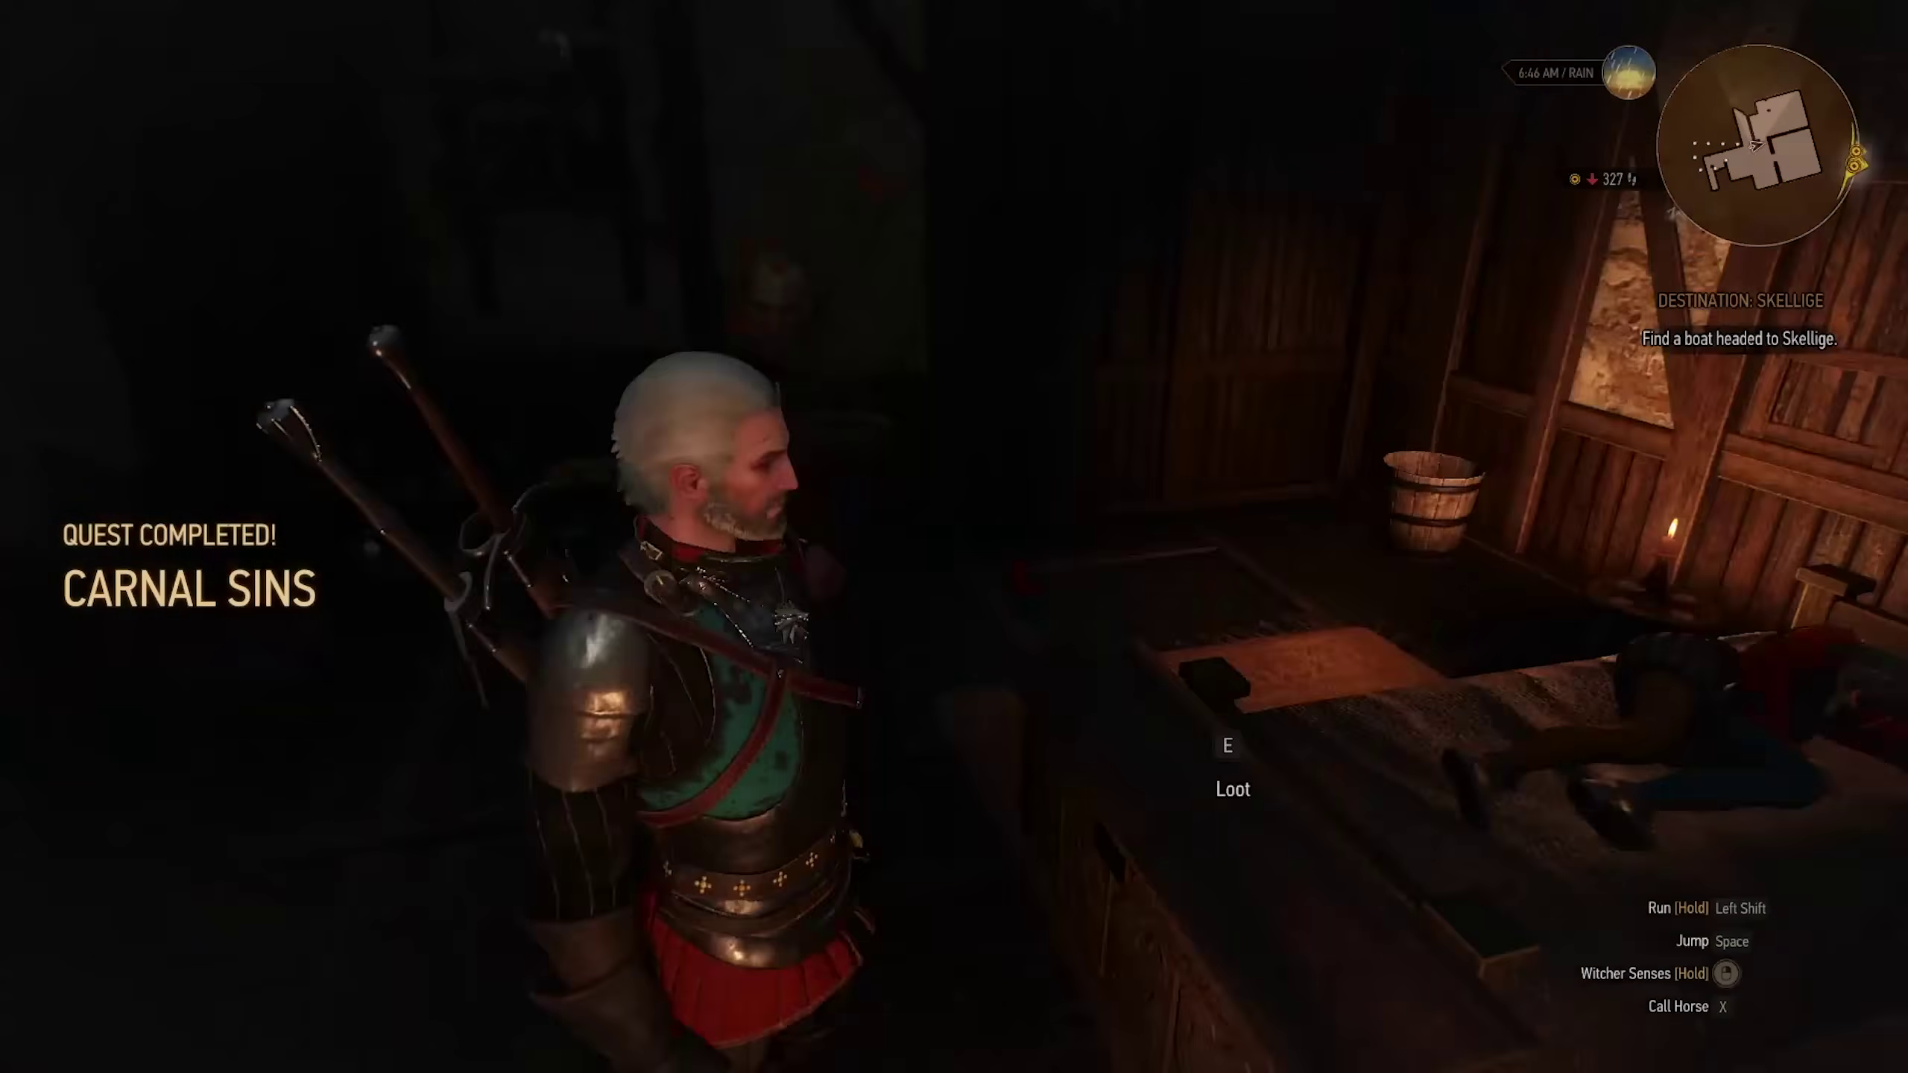
{"action": "key", "text": "w"}
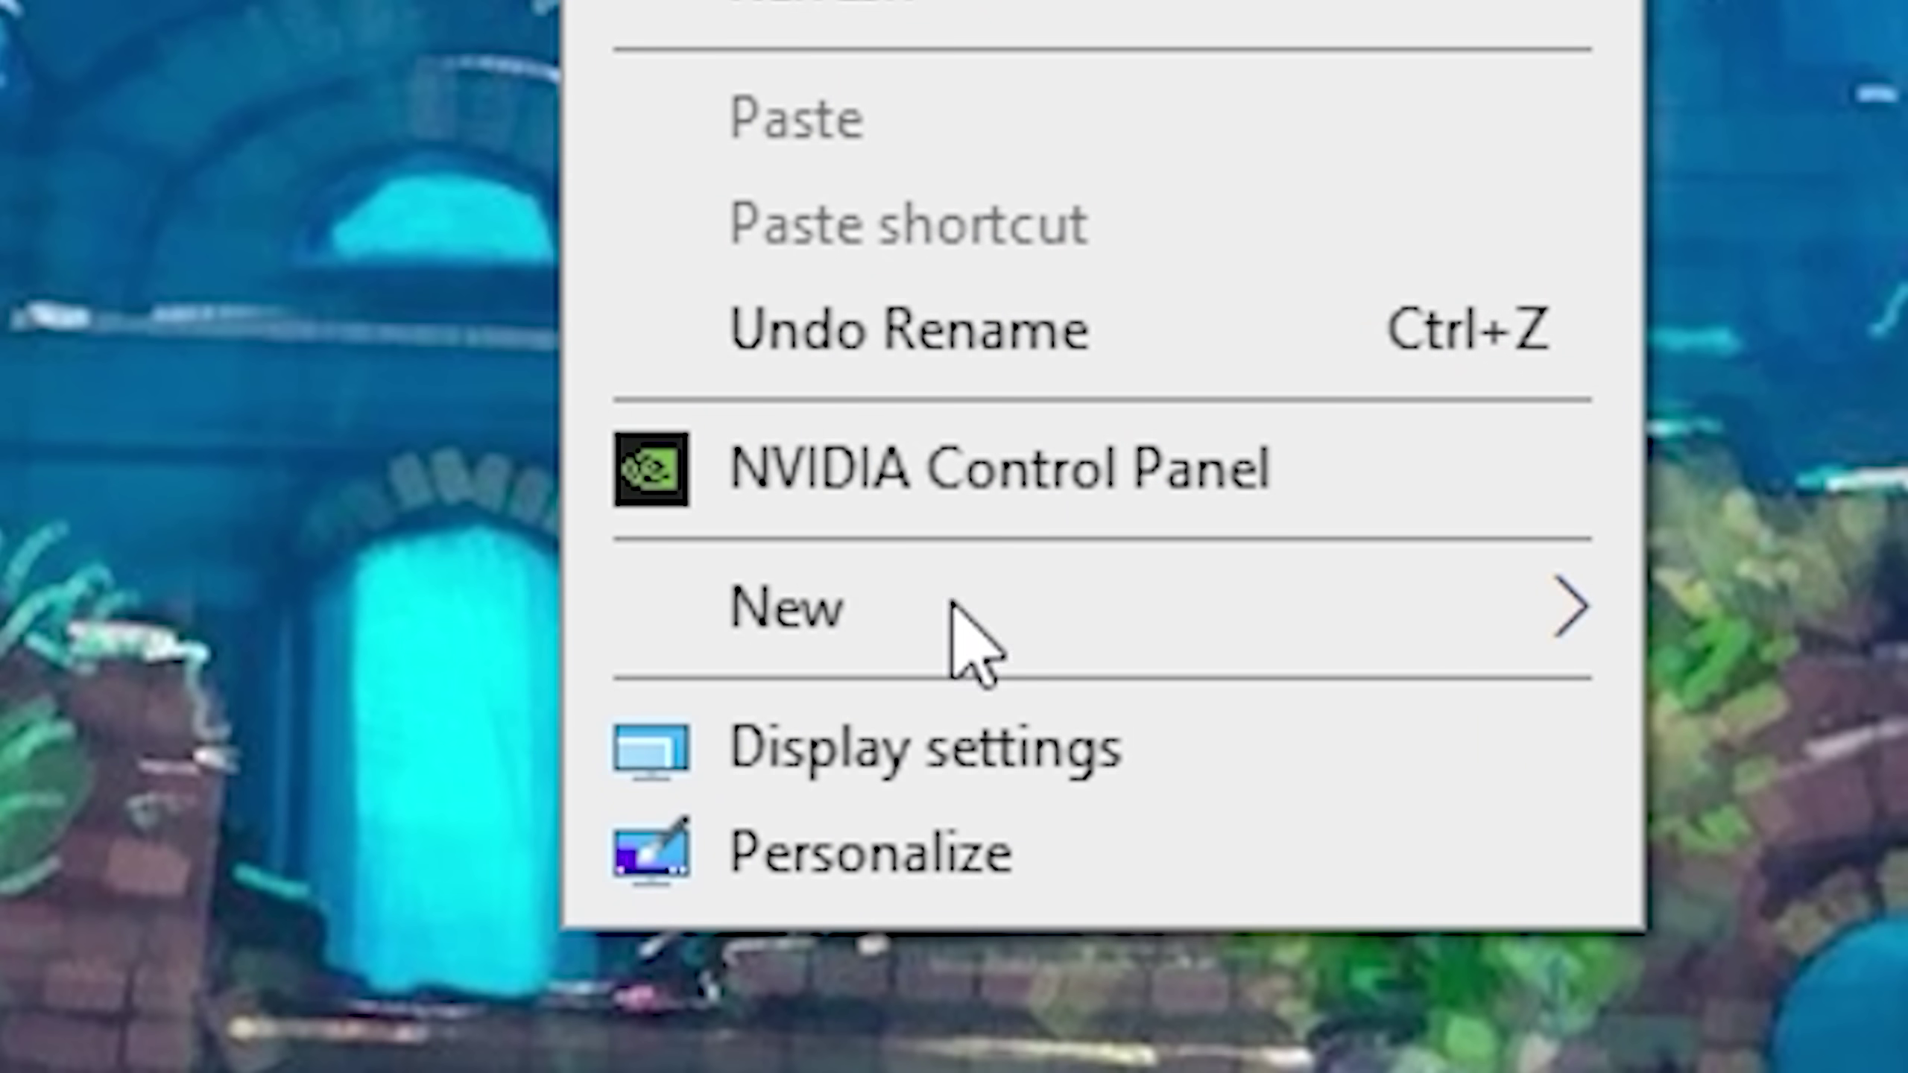
Go from the desktop's Display settings down to Advanced display settings.
{"action": "left_click", "coordinate": [1010, 786]}
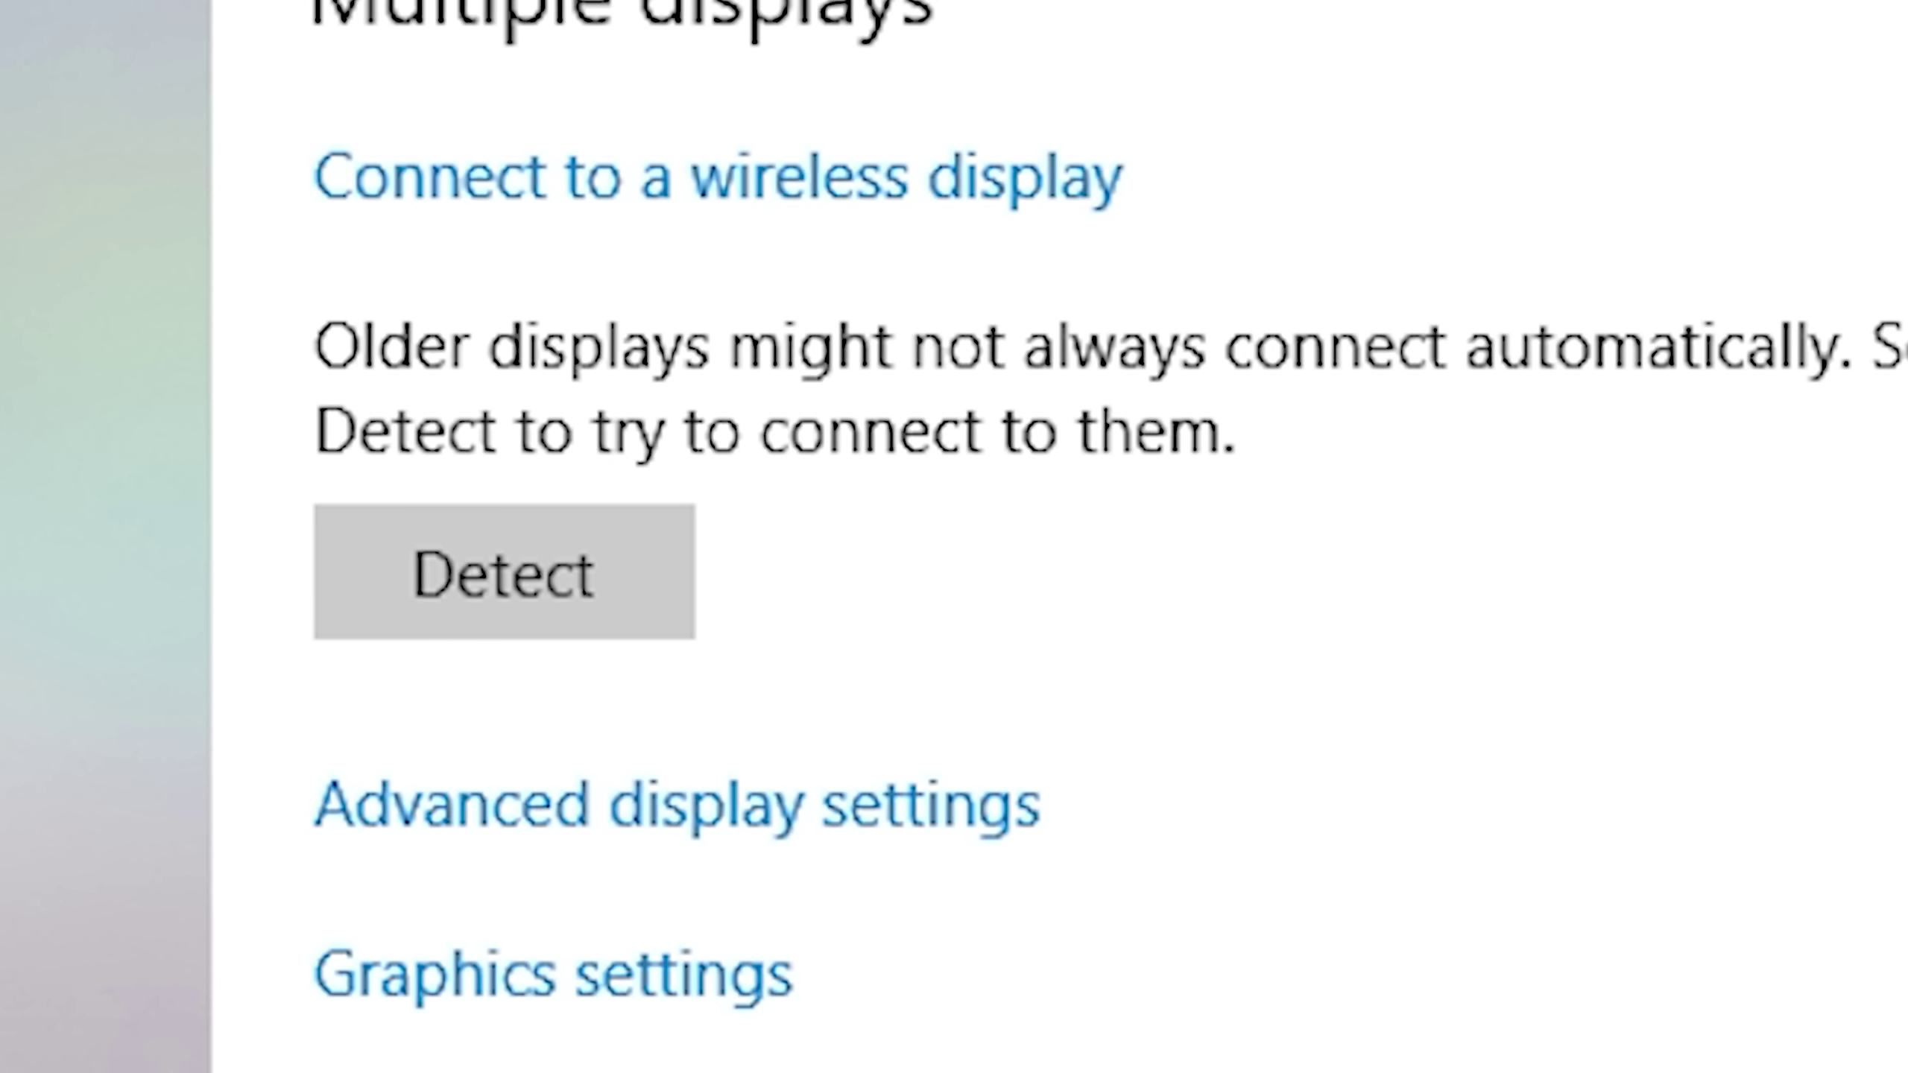
{"action": "scroll", "coordinate": [1051, 526], "scroll_direction": "down", "scroll_amount": 3}
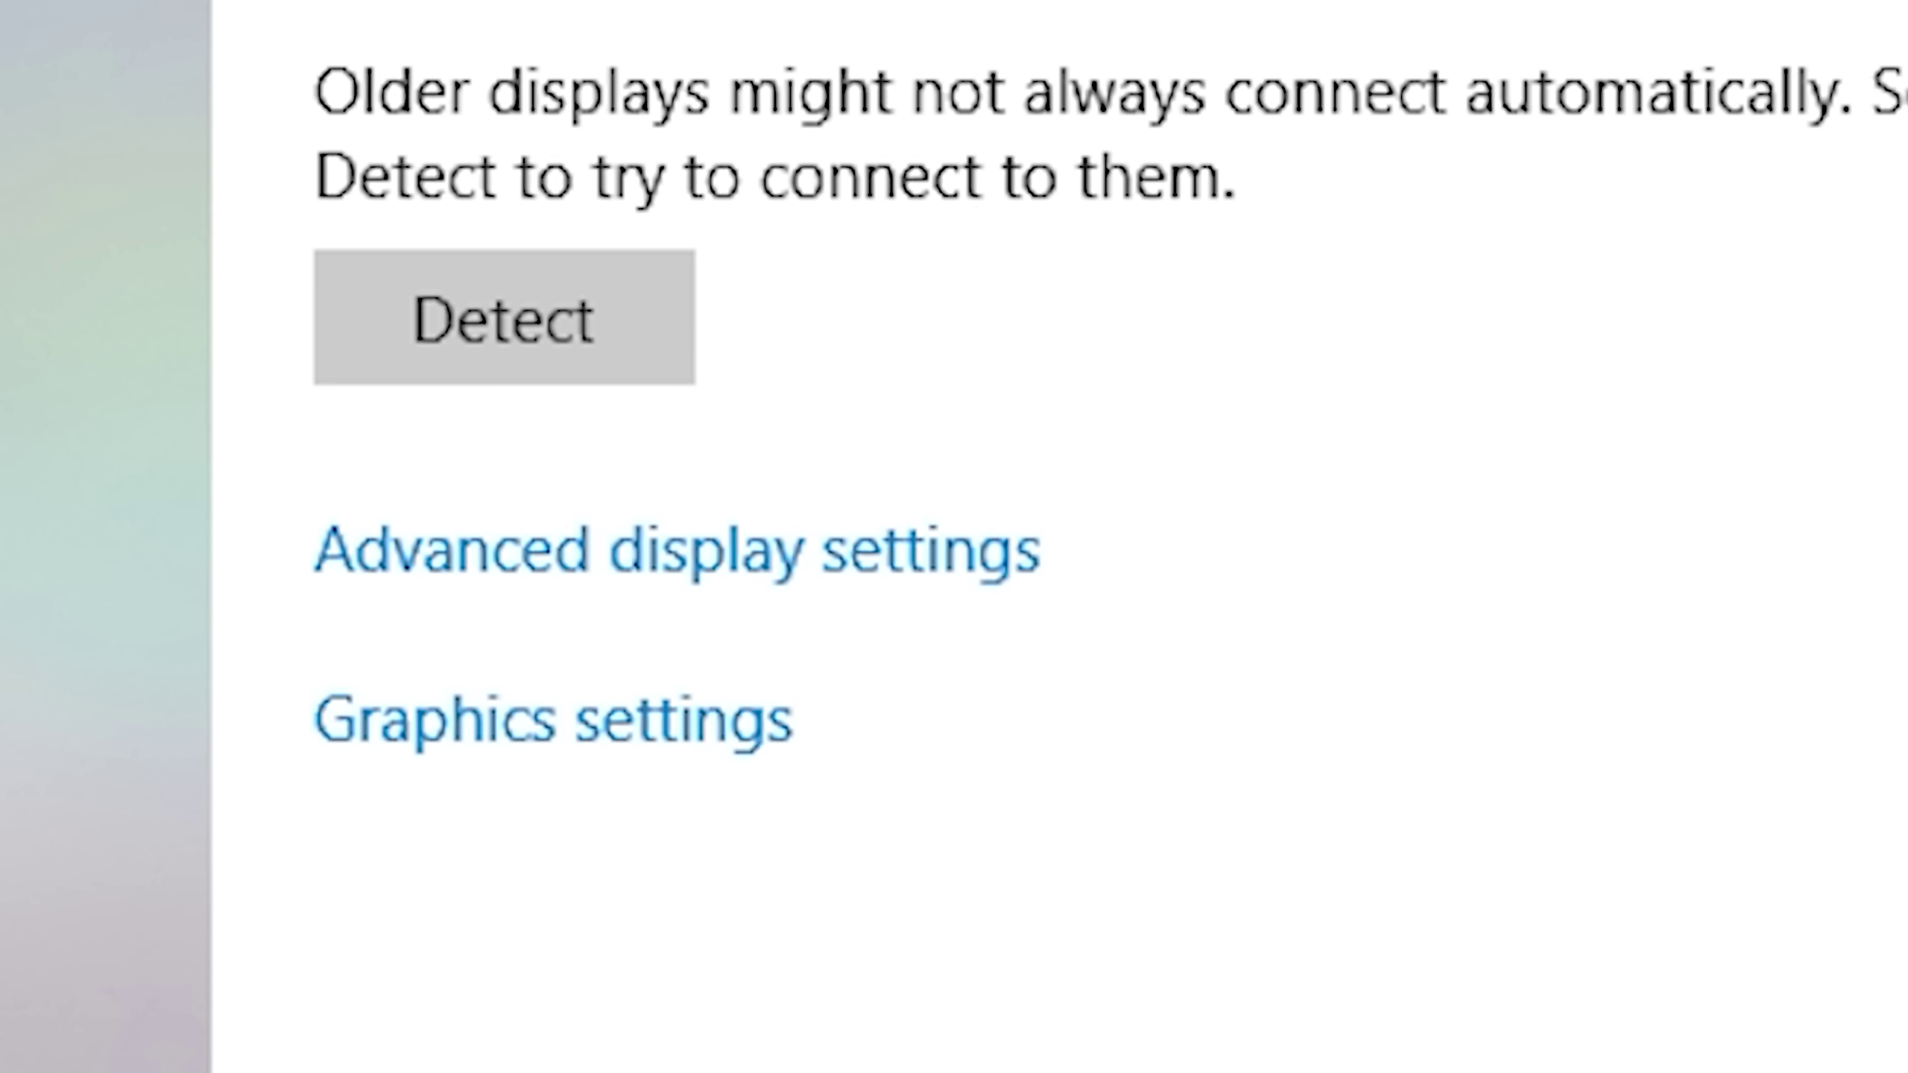
{"action": "left_click", "coordinate": [826, 548]}
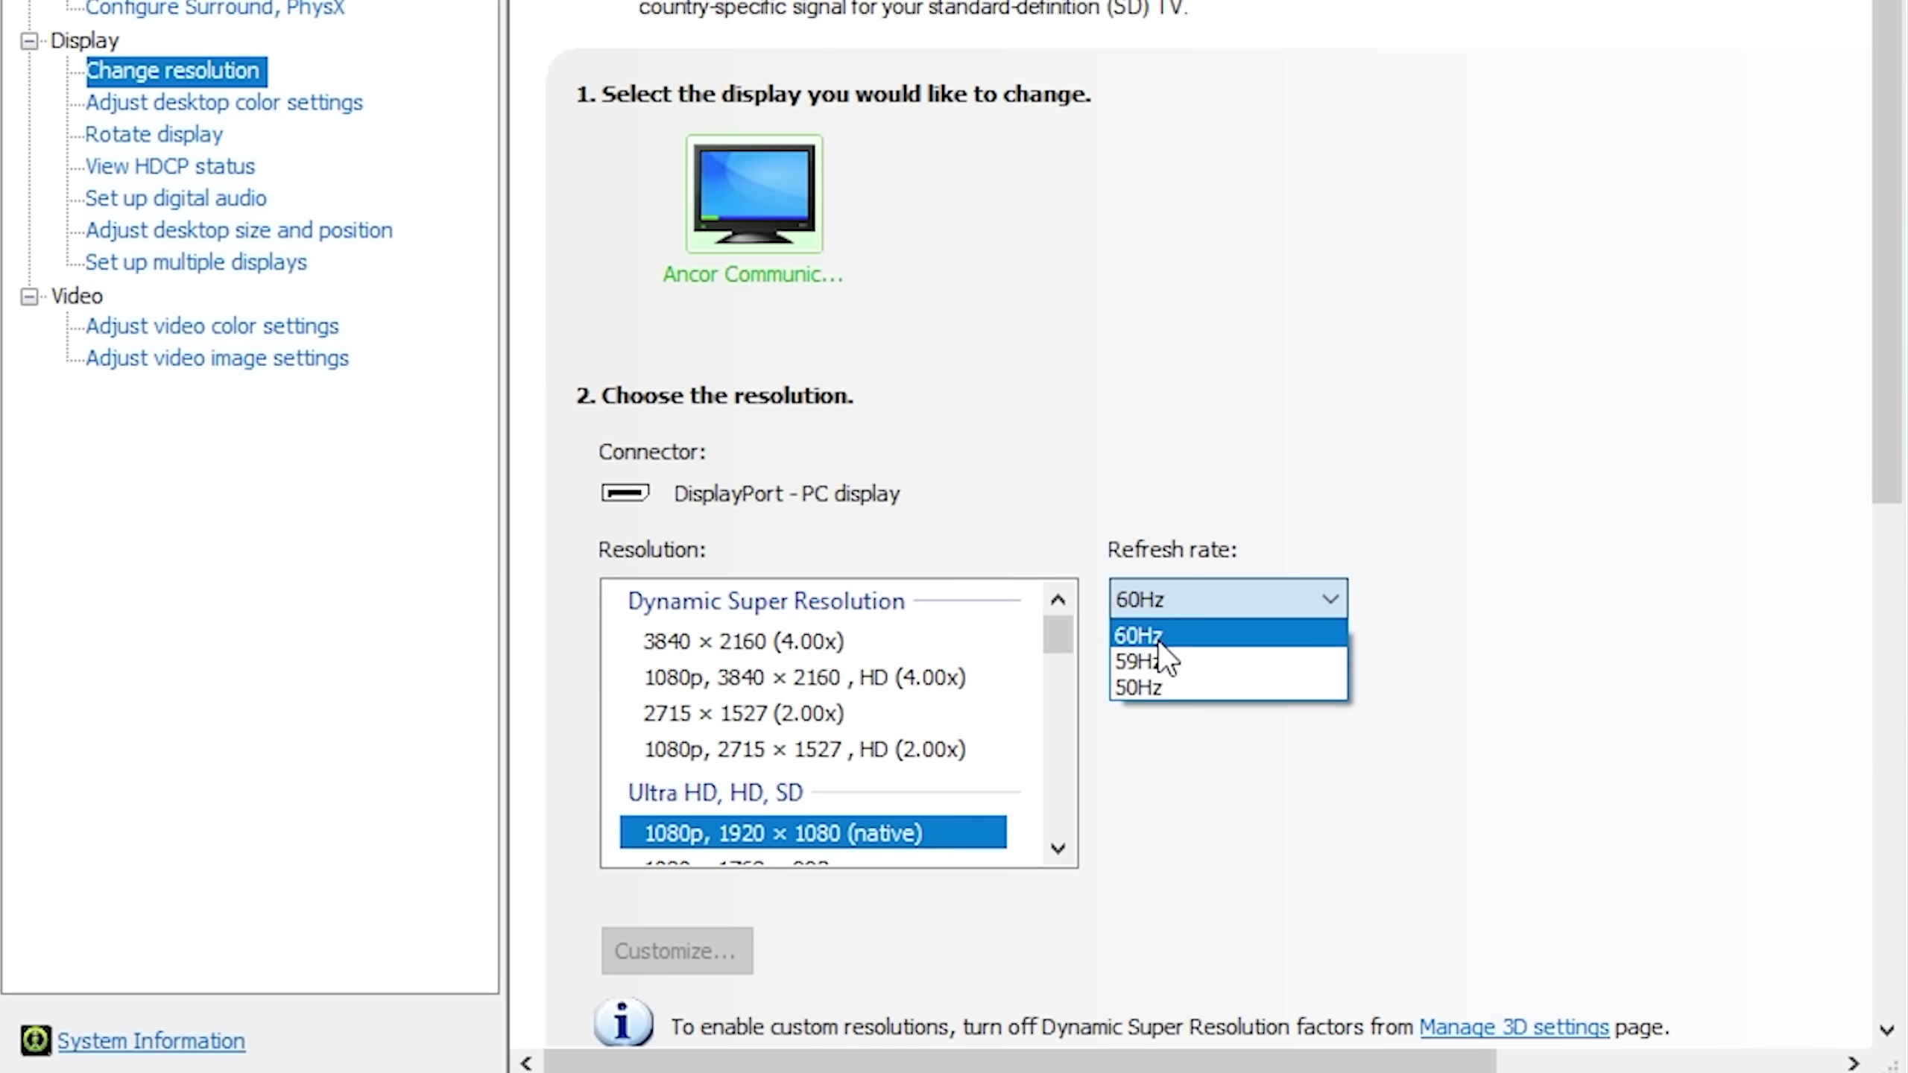
Keep the native 1920 × 1080 resolution at a 60Hz refresh rate in Change resolution.
{"action": "left_click", "coordinate": [1158, 638]}
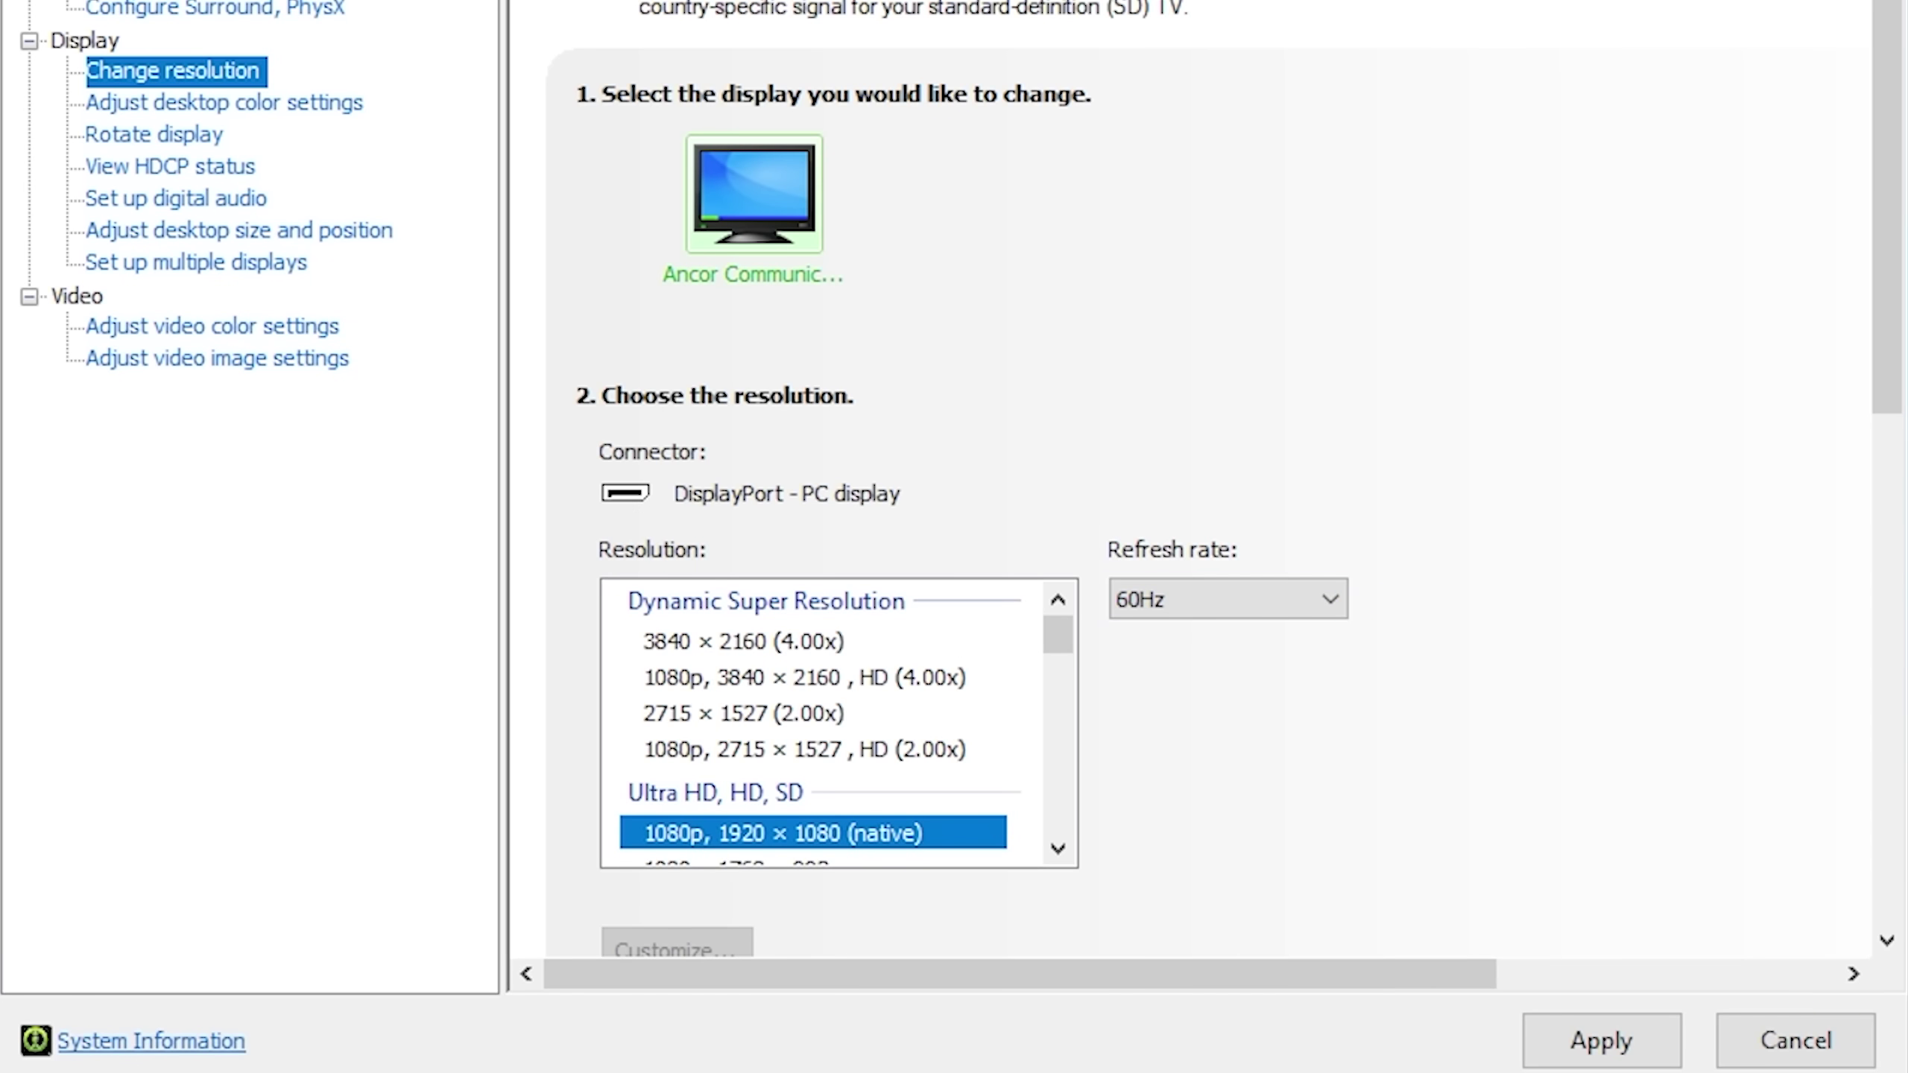
{"action": "left_click_drag", "start_coordinate": [1898, 259], "coordinate": [1900, 579]}
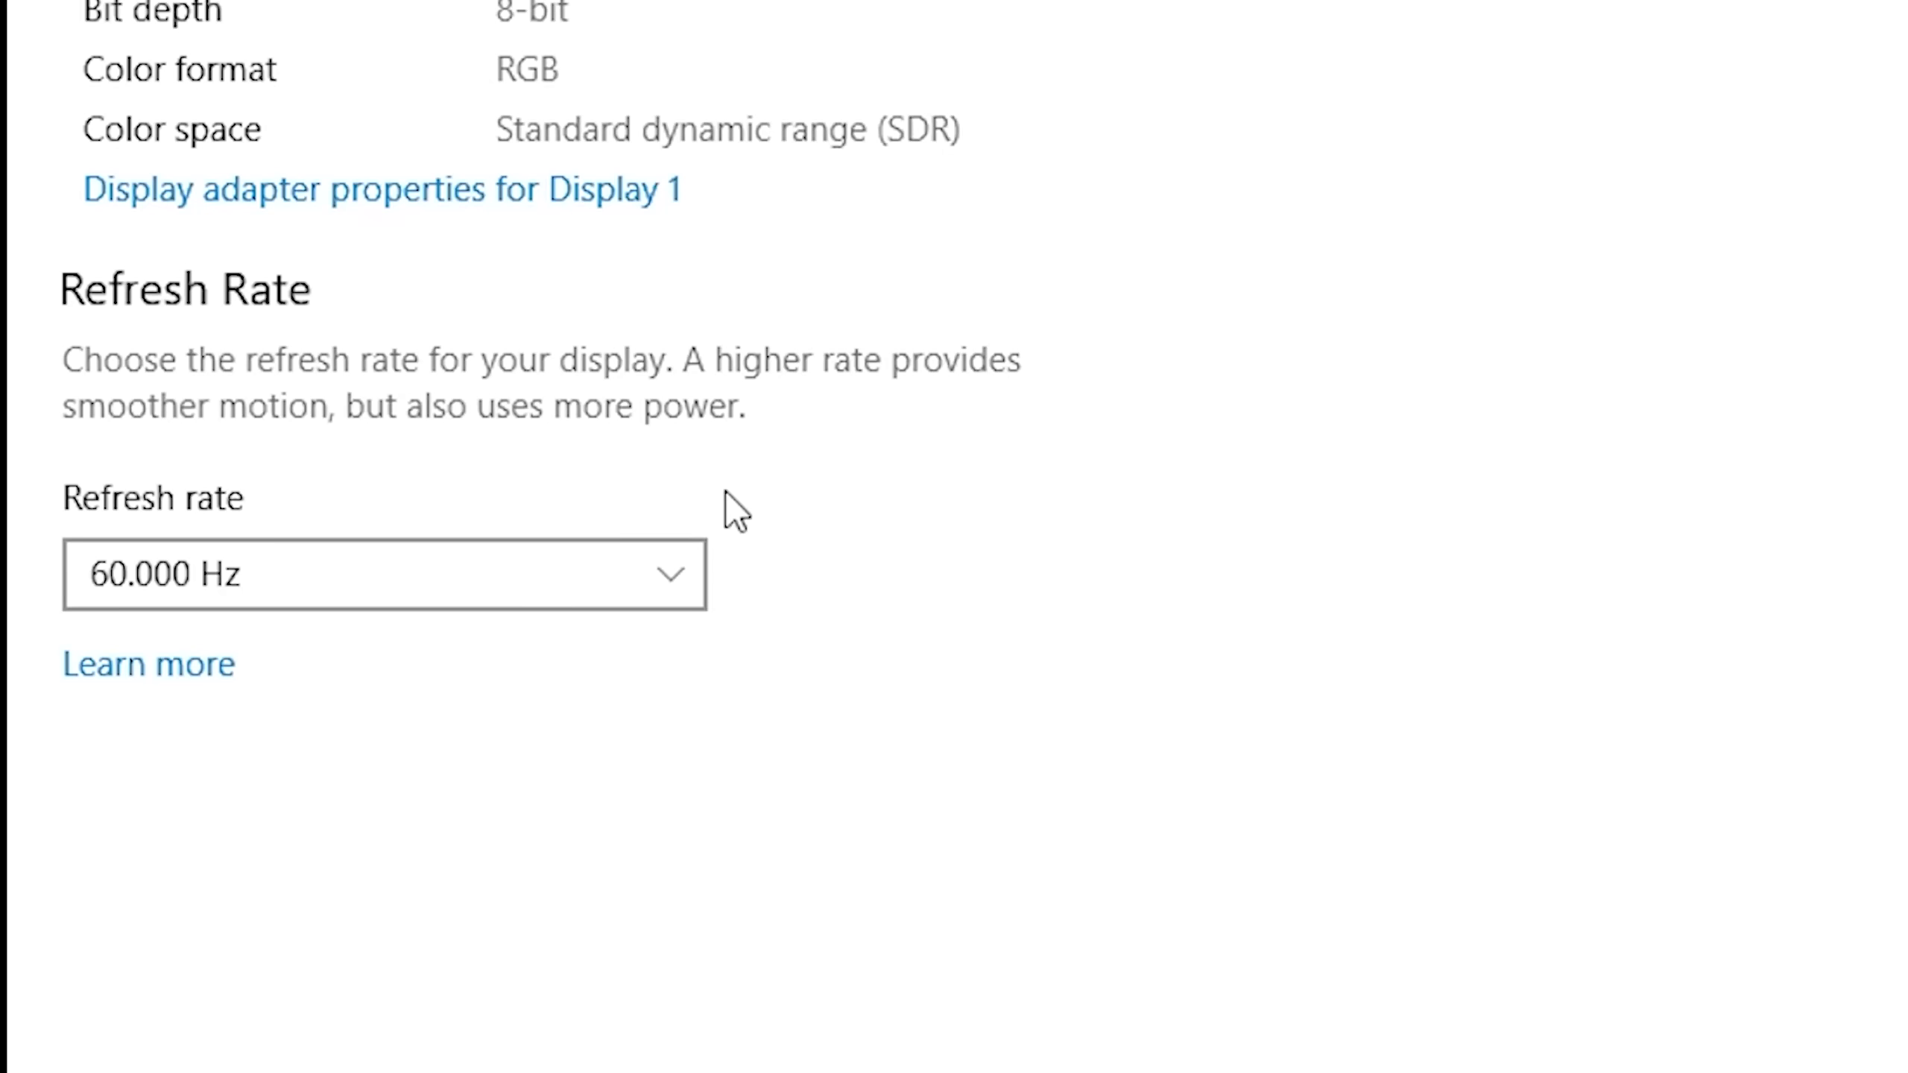
{"action": "left_click", "coordinate": [632, 594]}
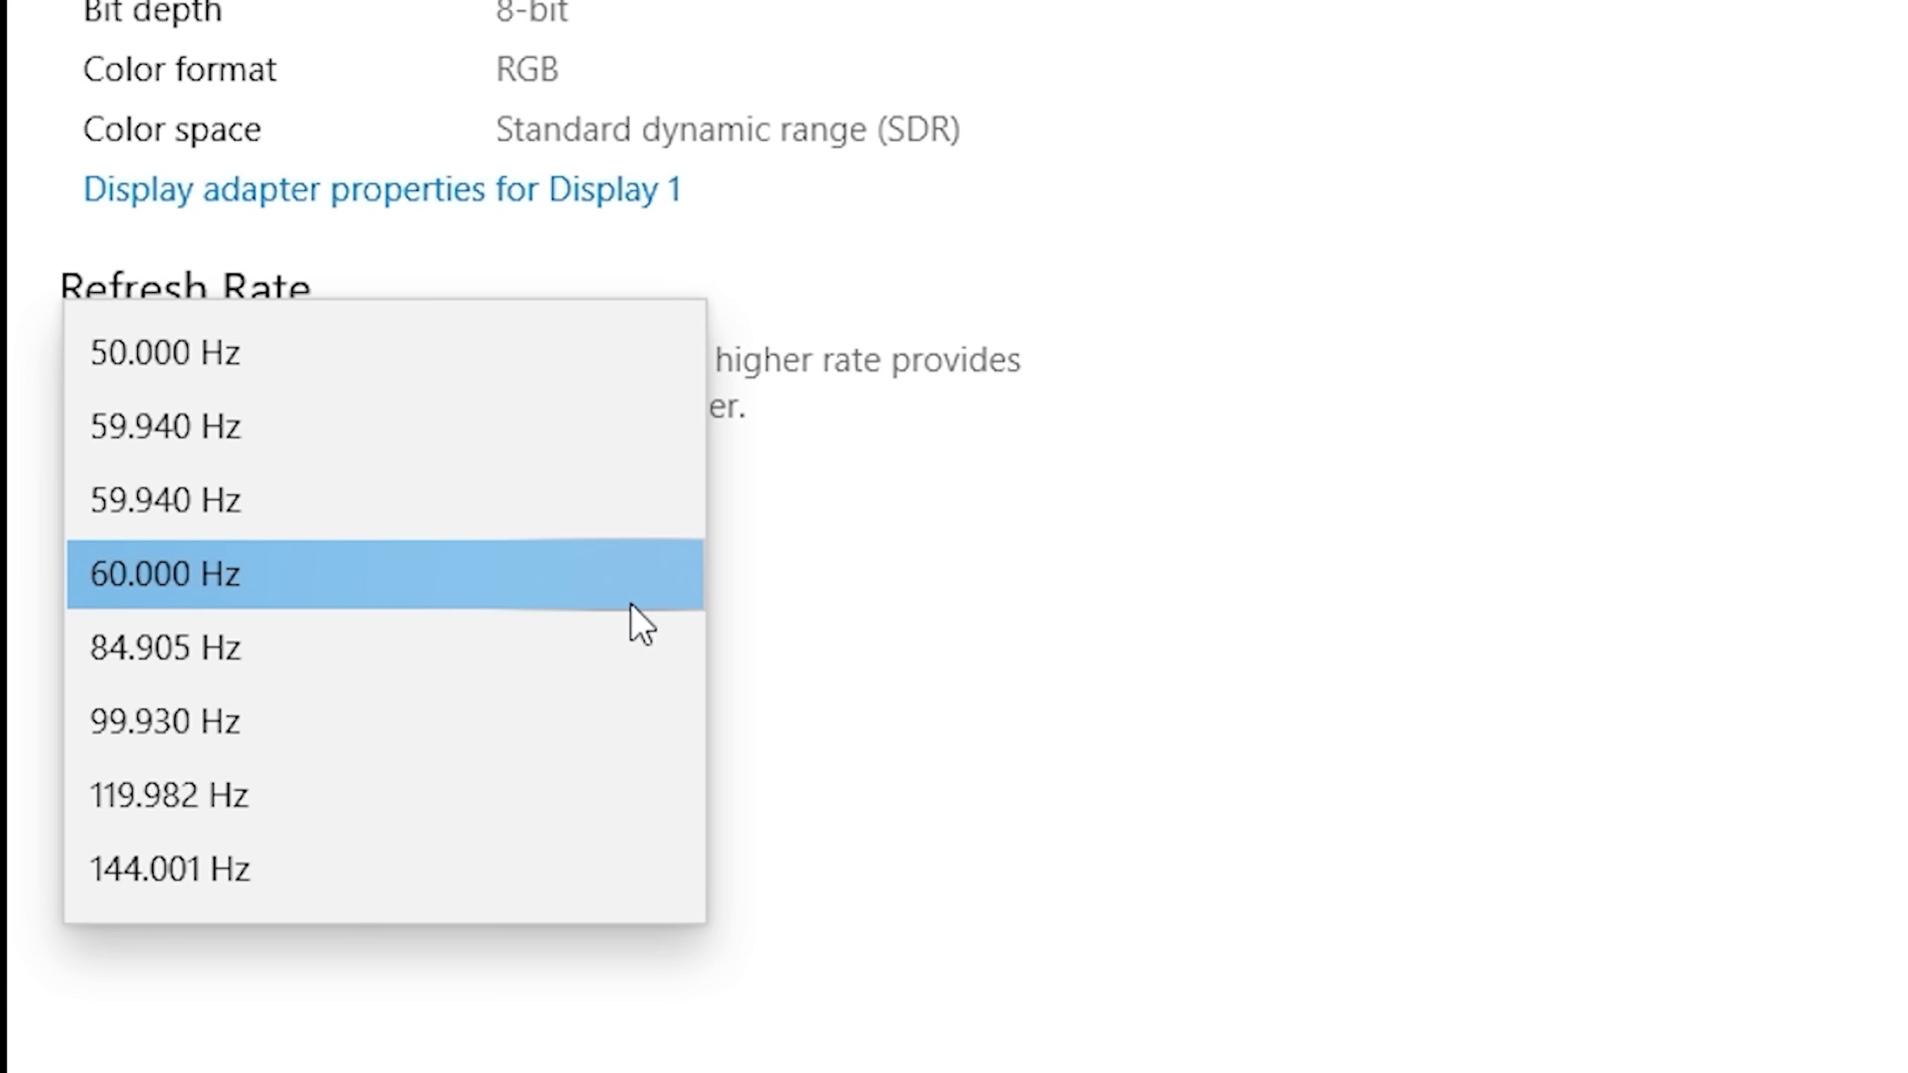
{"action": "left_click", "coordinate": [522, 598]}
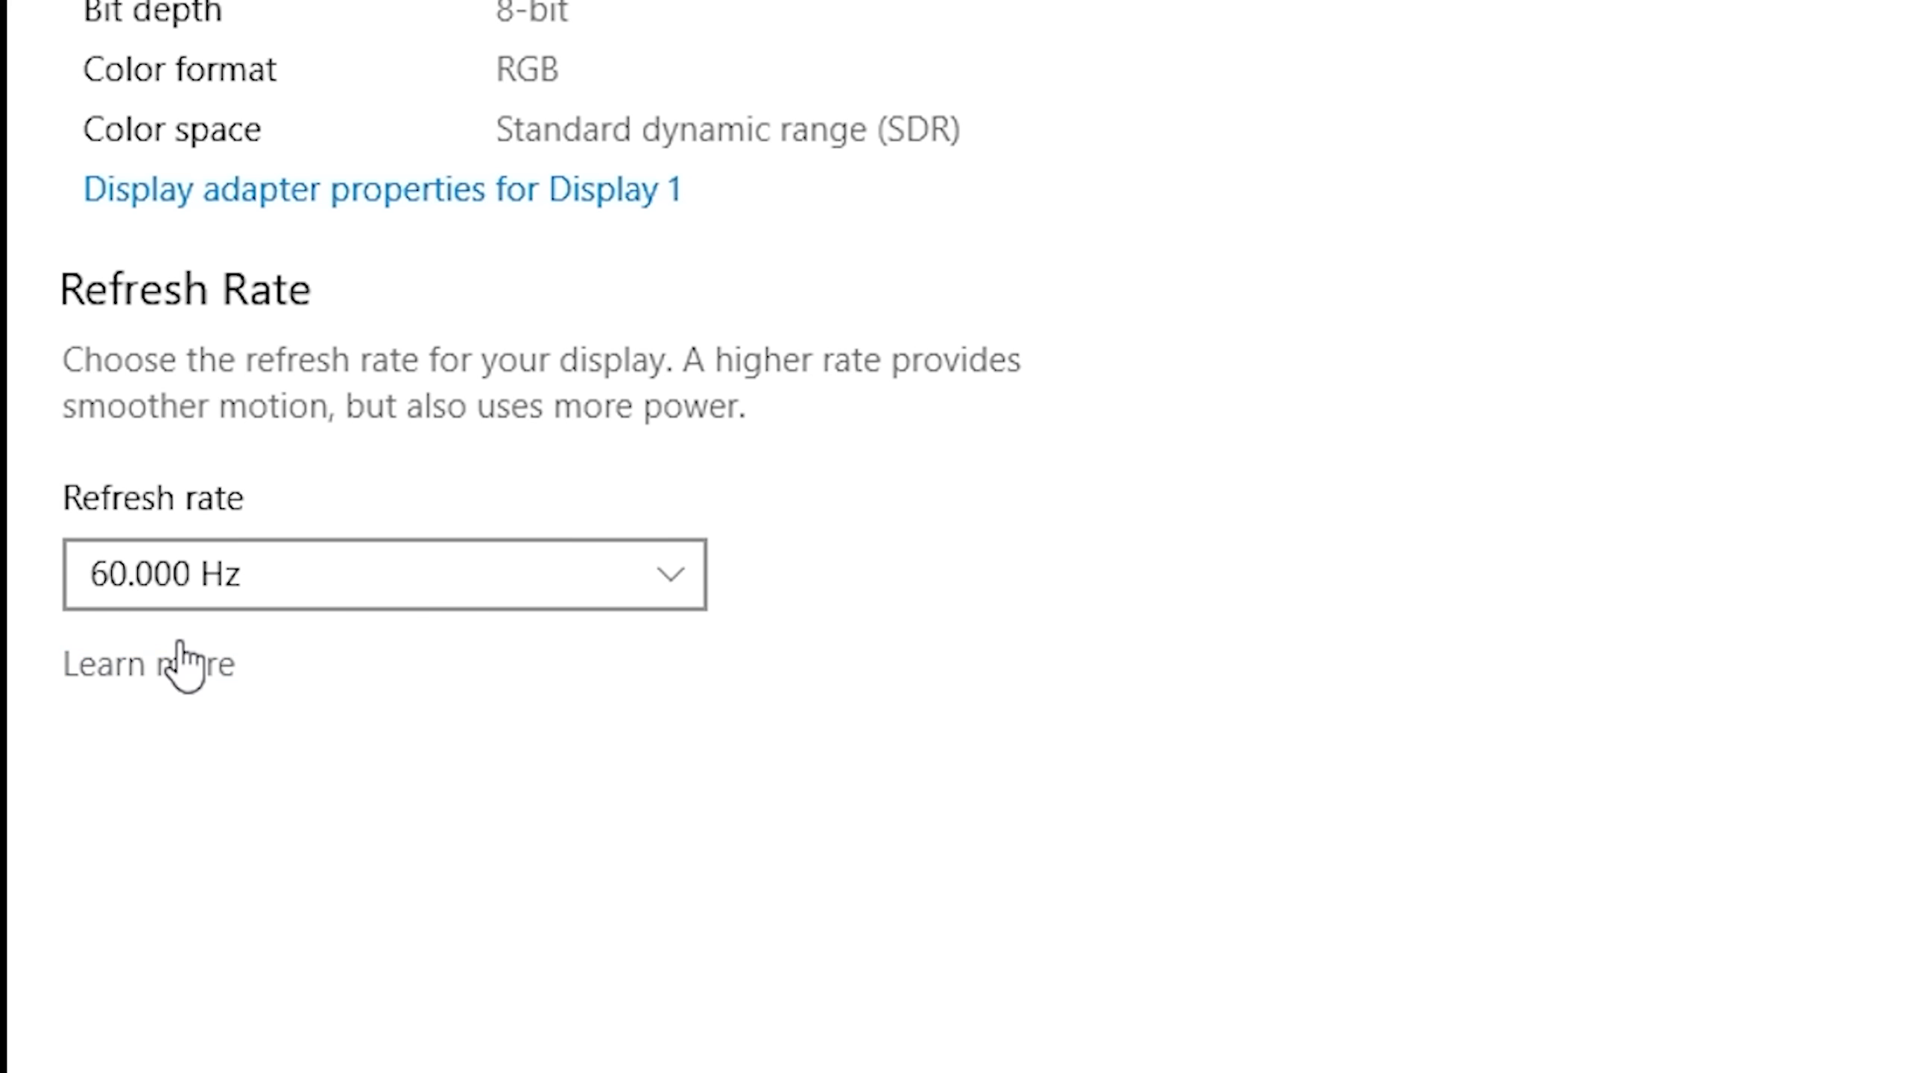
{"action": "left_click", "coordinate": [435, 587]}
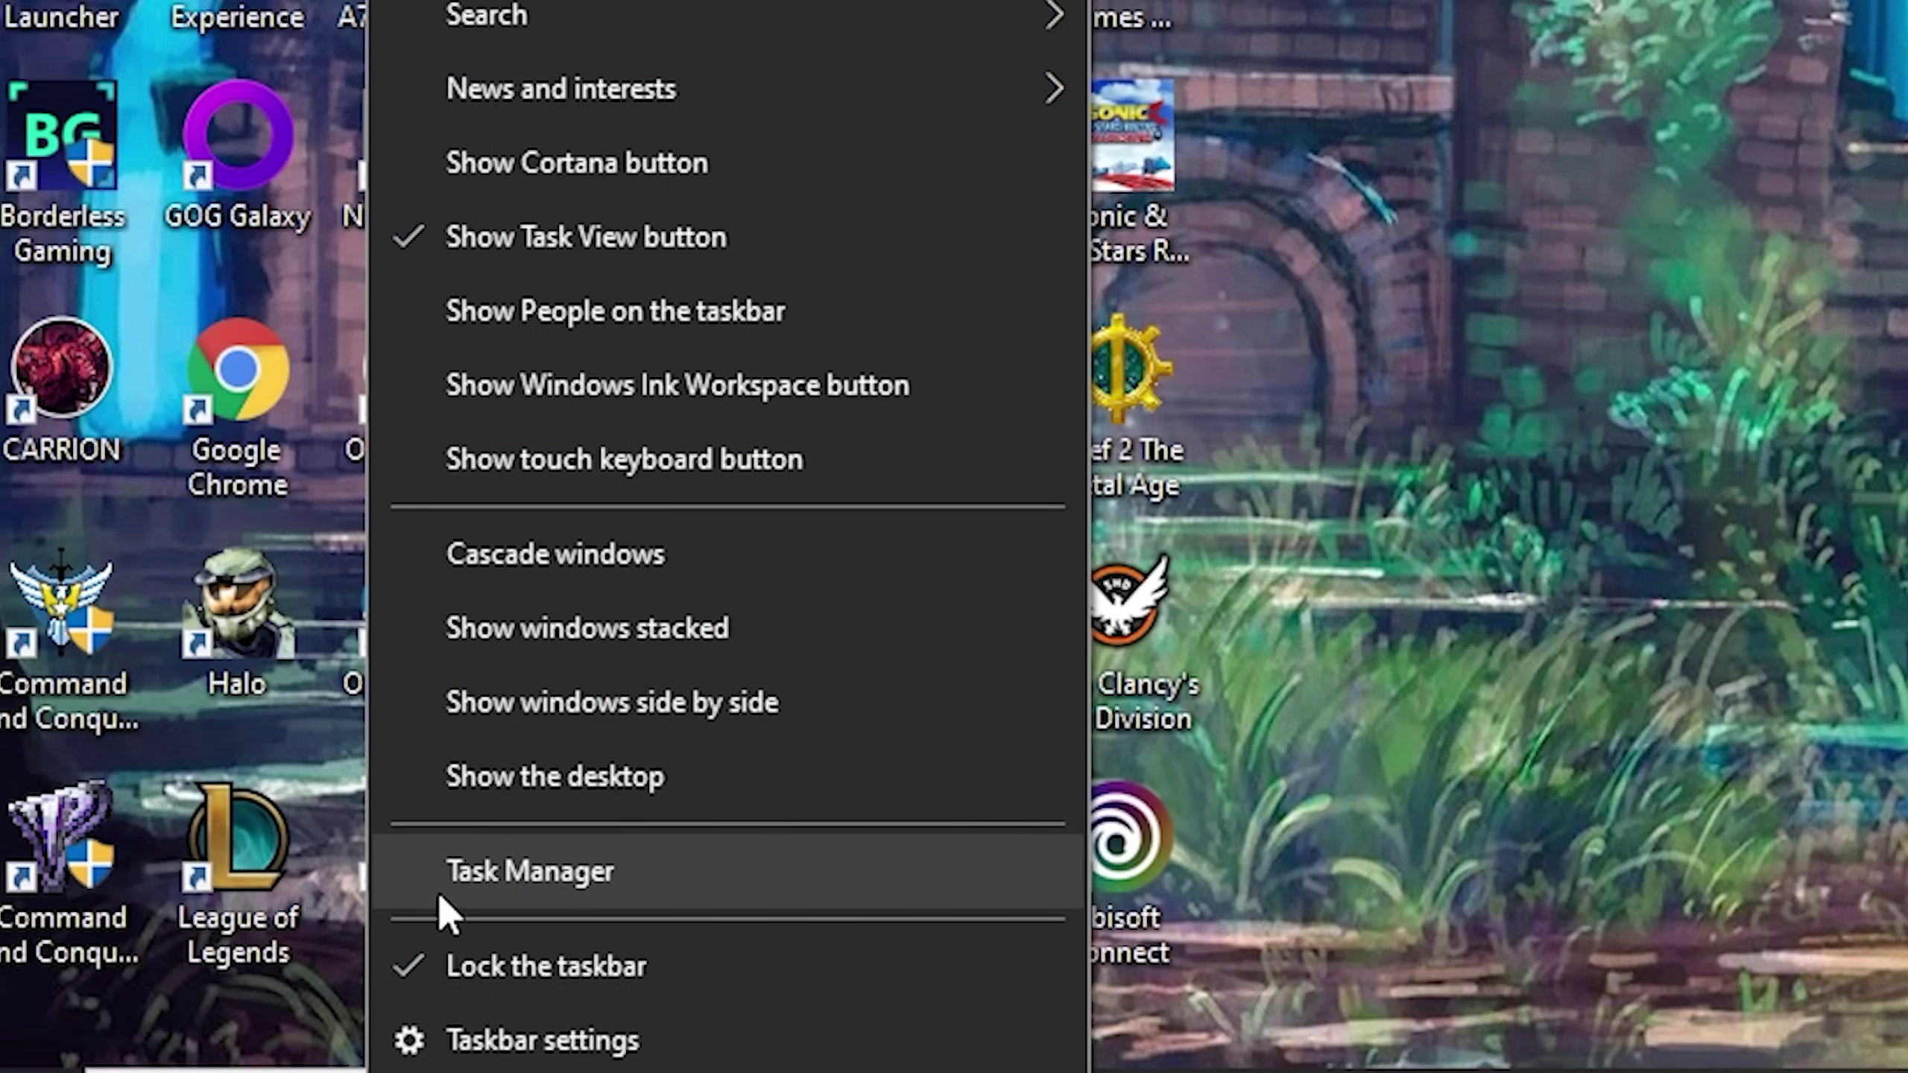
Launch Task Manager from the taskbar's right-click menu.
{"action": "left_click", "coordinate": [443, 898]}
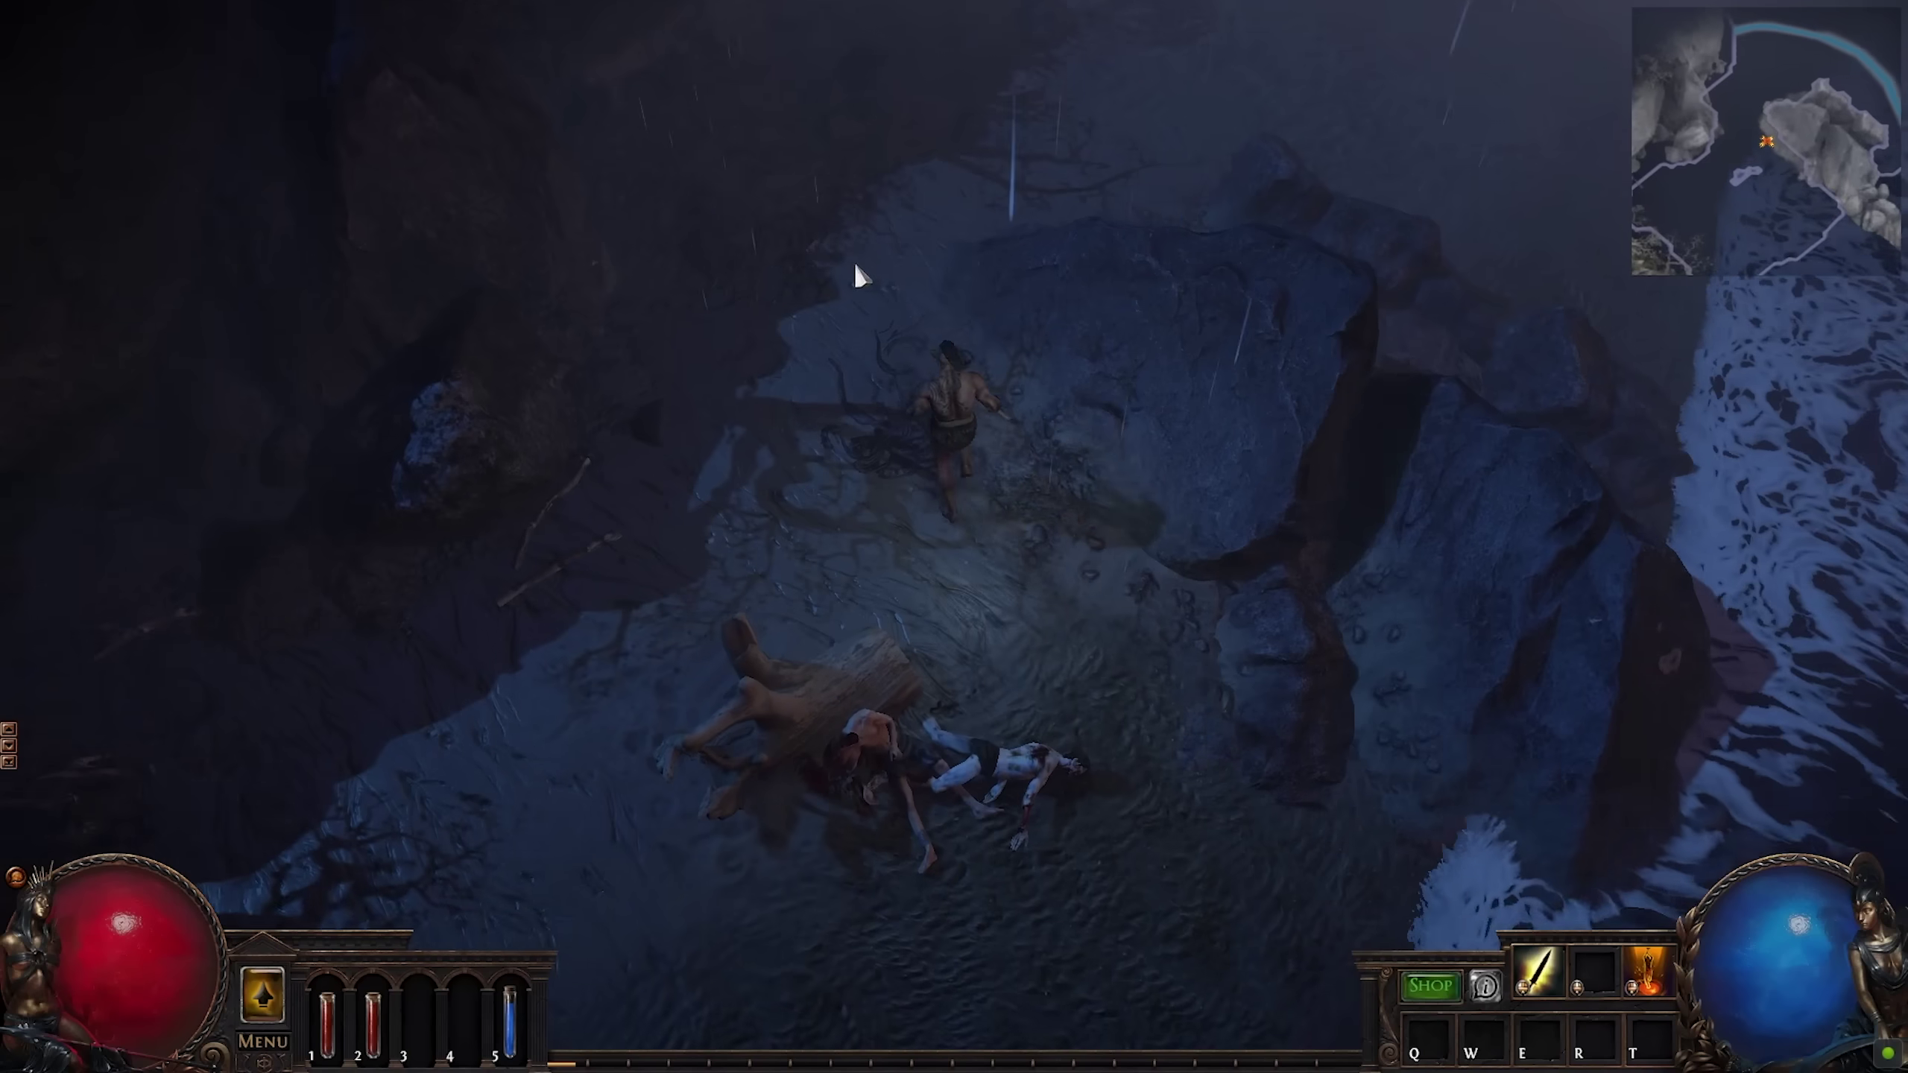
Walk the Path of Exile character up and to the right along the shore.
{"action": "left_click", "coordinate": [1075, 269]}
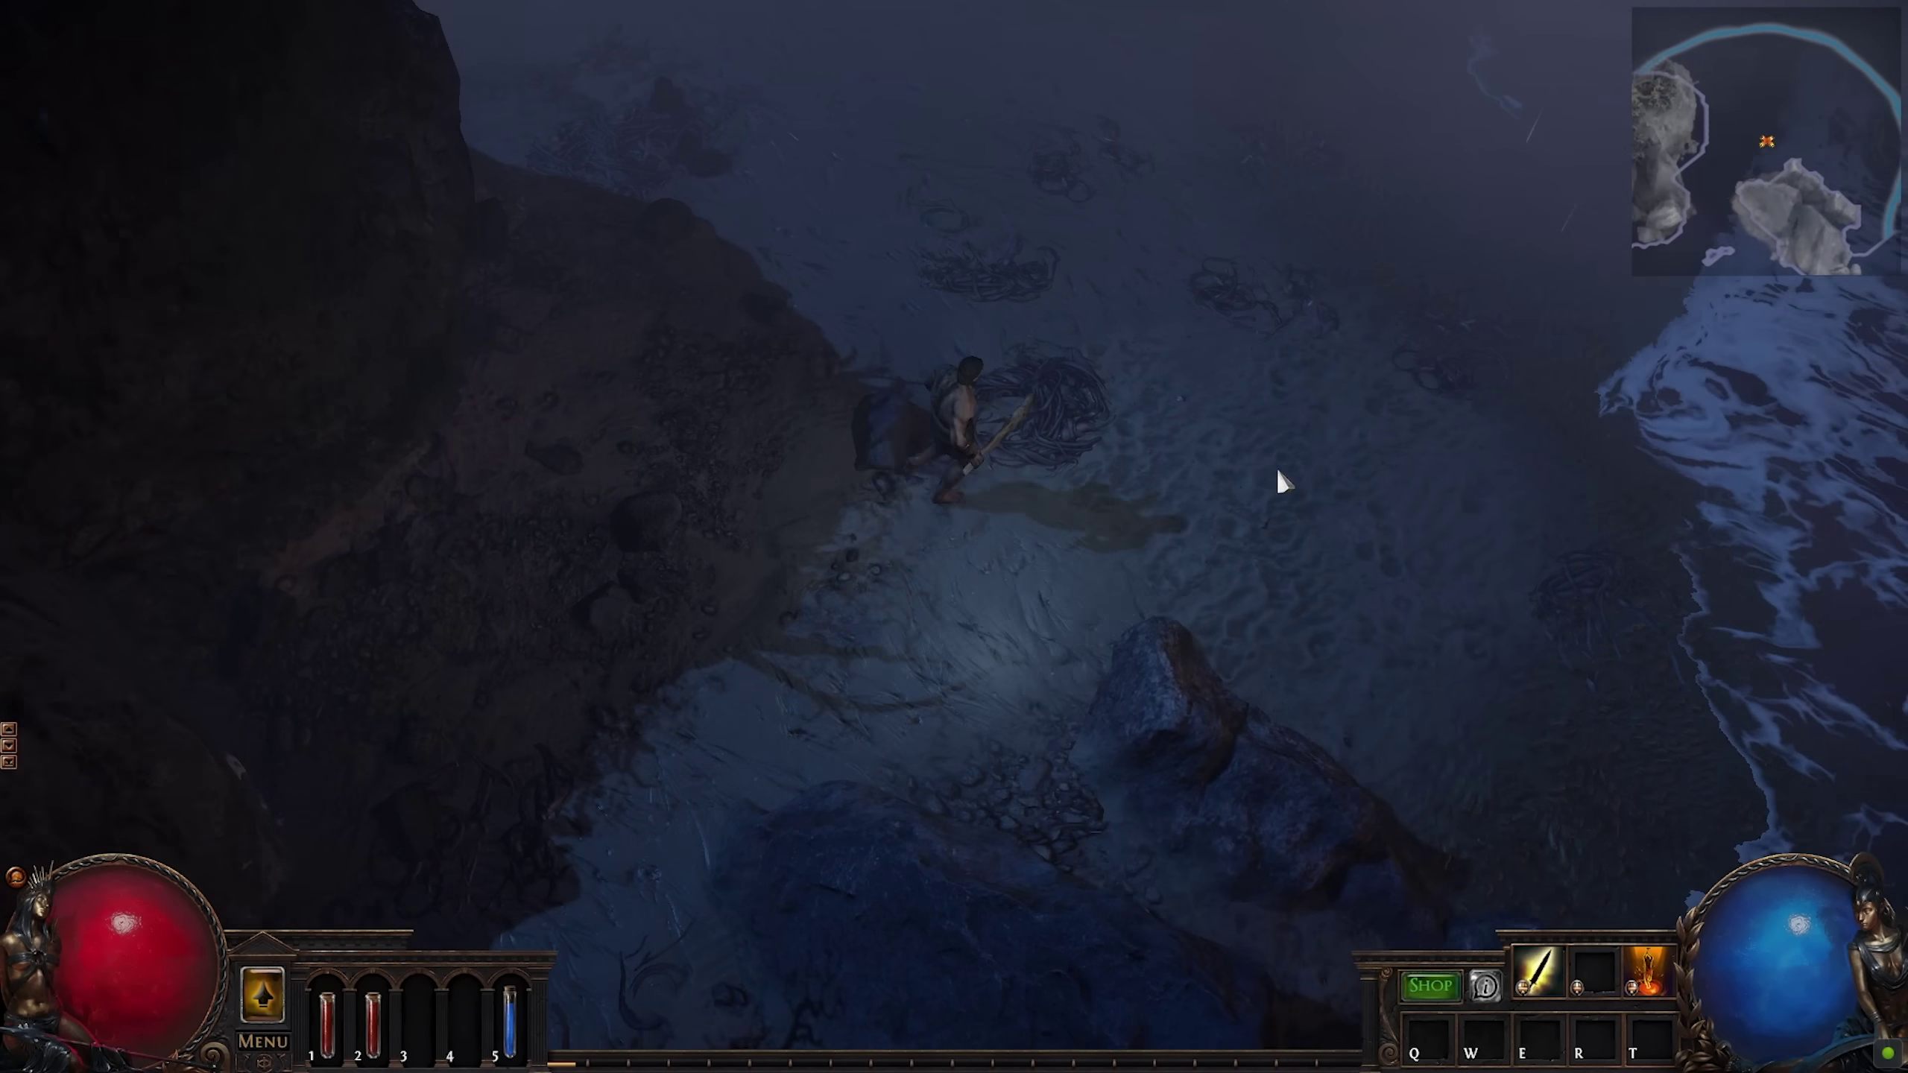
{"action": "left_click_drag", "start_coordinate": [1226, 458], "coordinate": [1113, 303]}
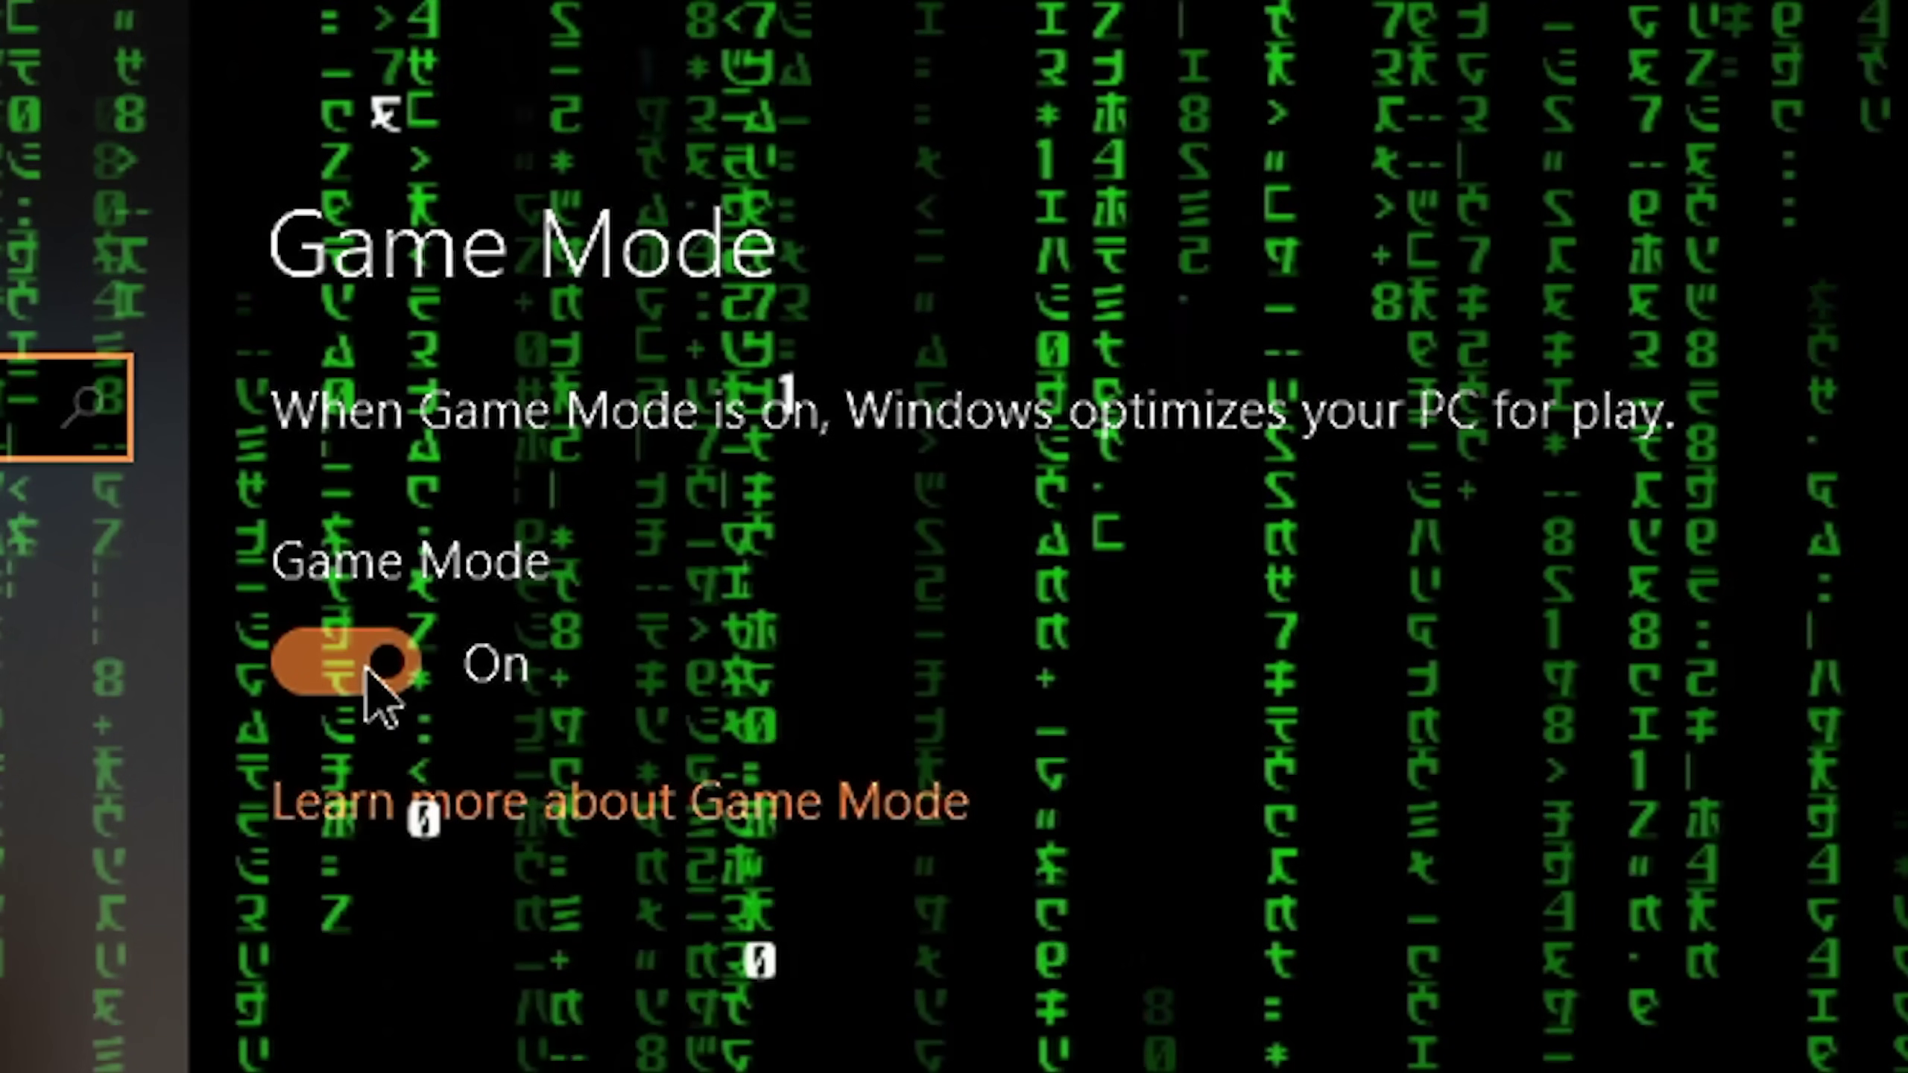
Find Game Mode via a 'game' search, turn it Off, then switch Xbox Game Bar on.
{"action": "left_click", "coordinate": [367, 669]}
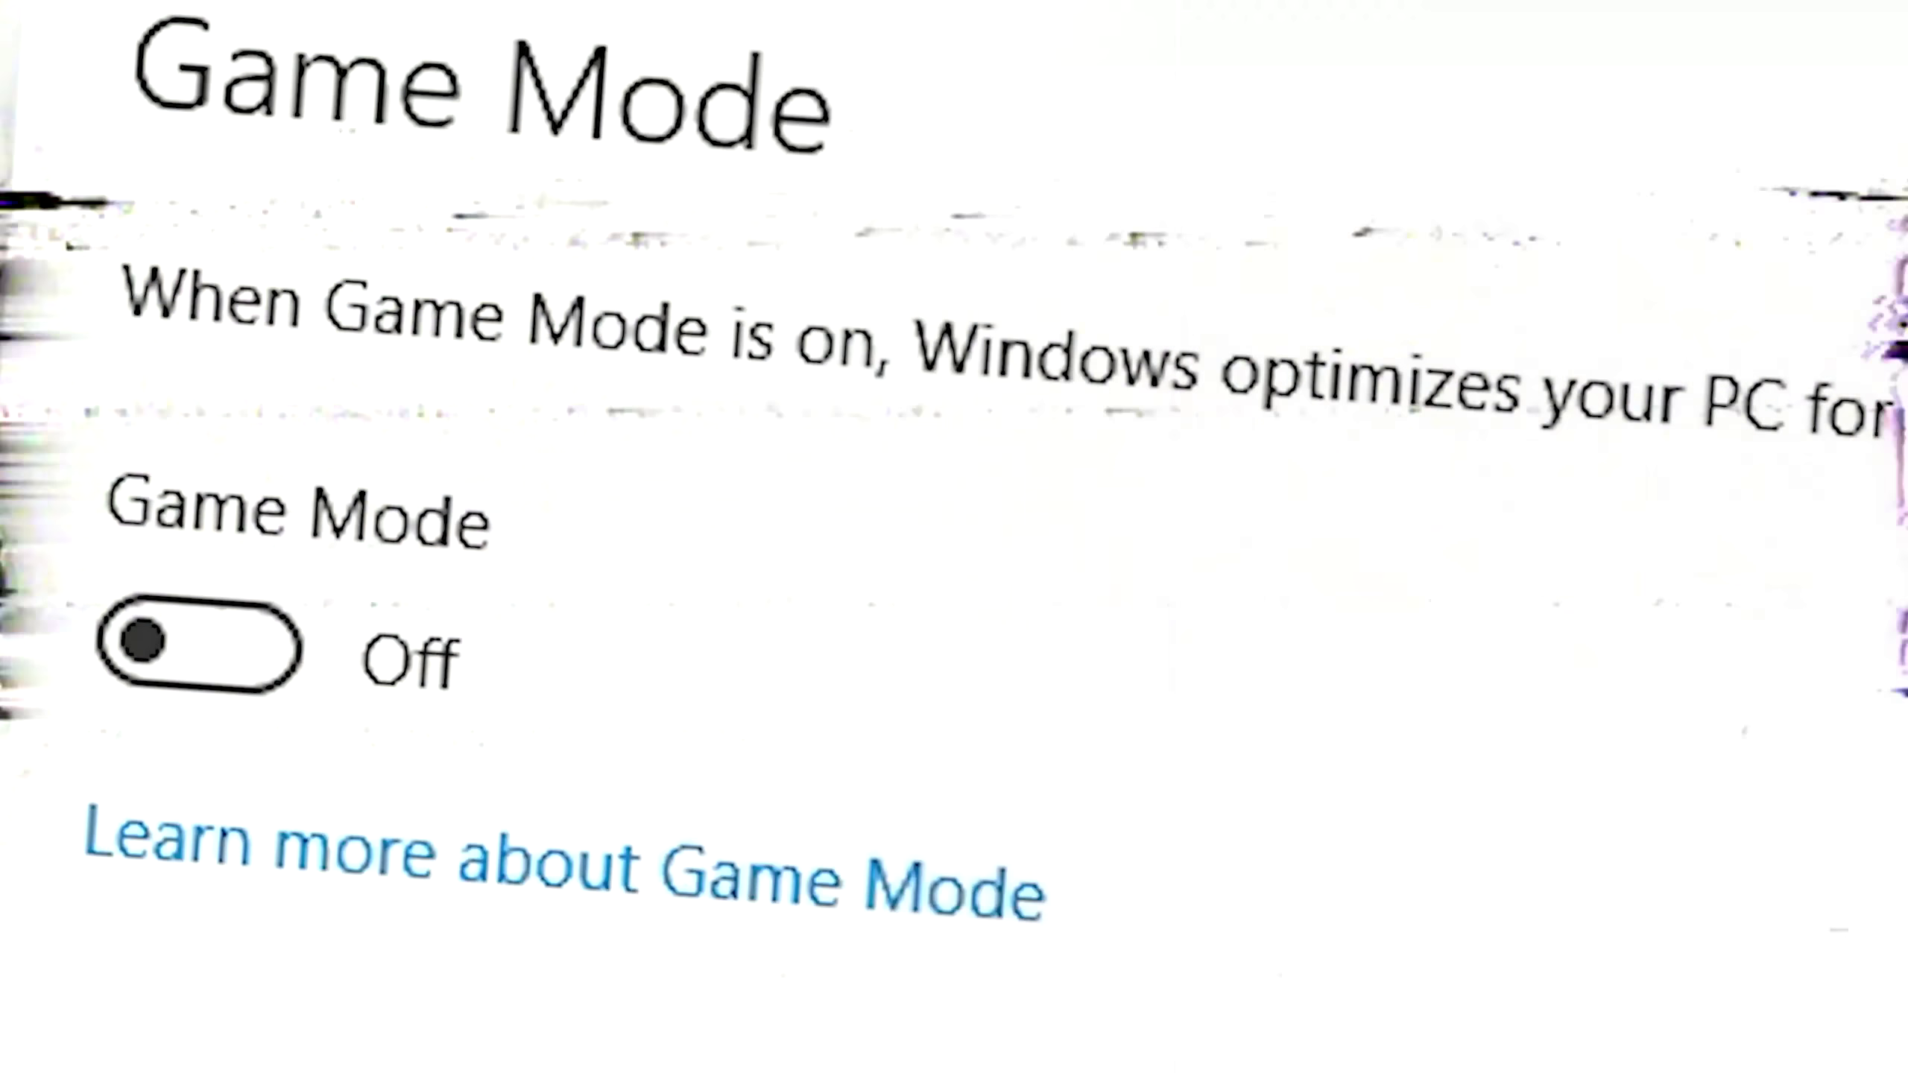
{"action": "left_click", "coordinate": [248, 1048]}
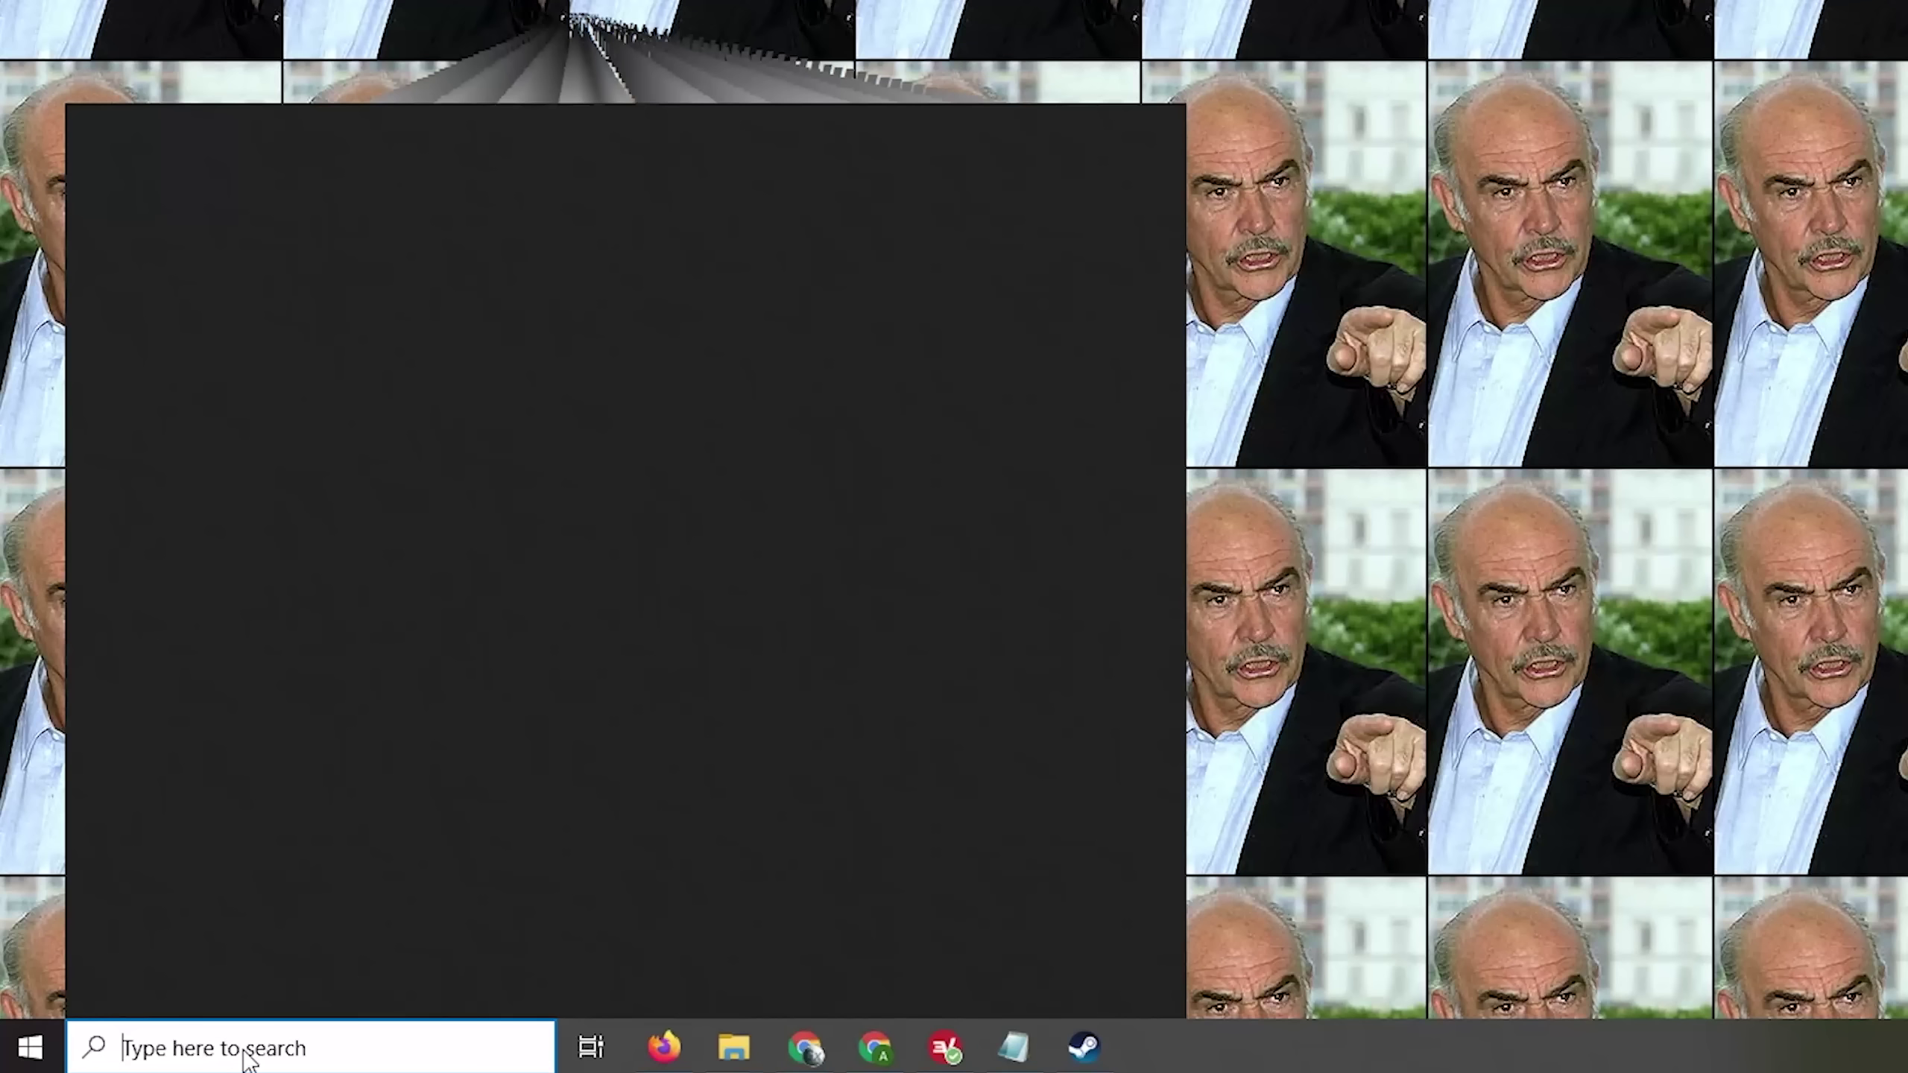
{"action": "type", "text": "game mode"}
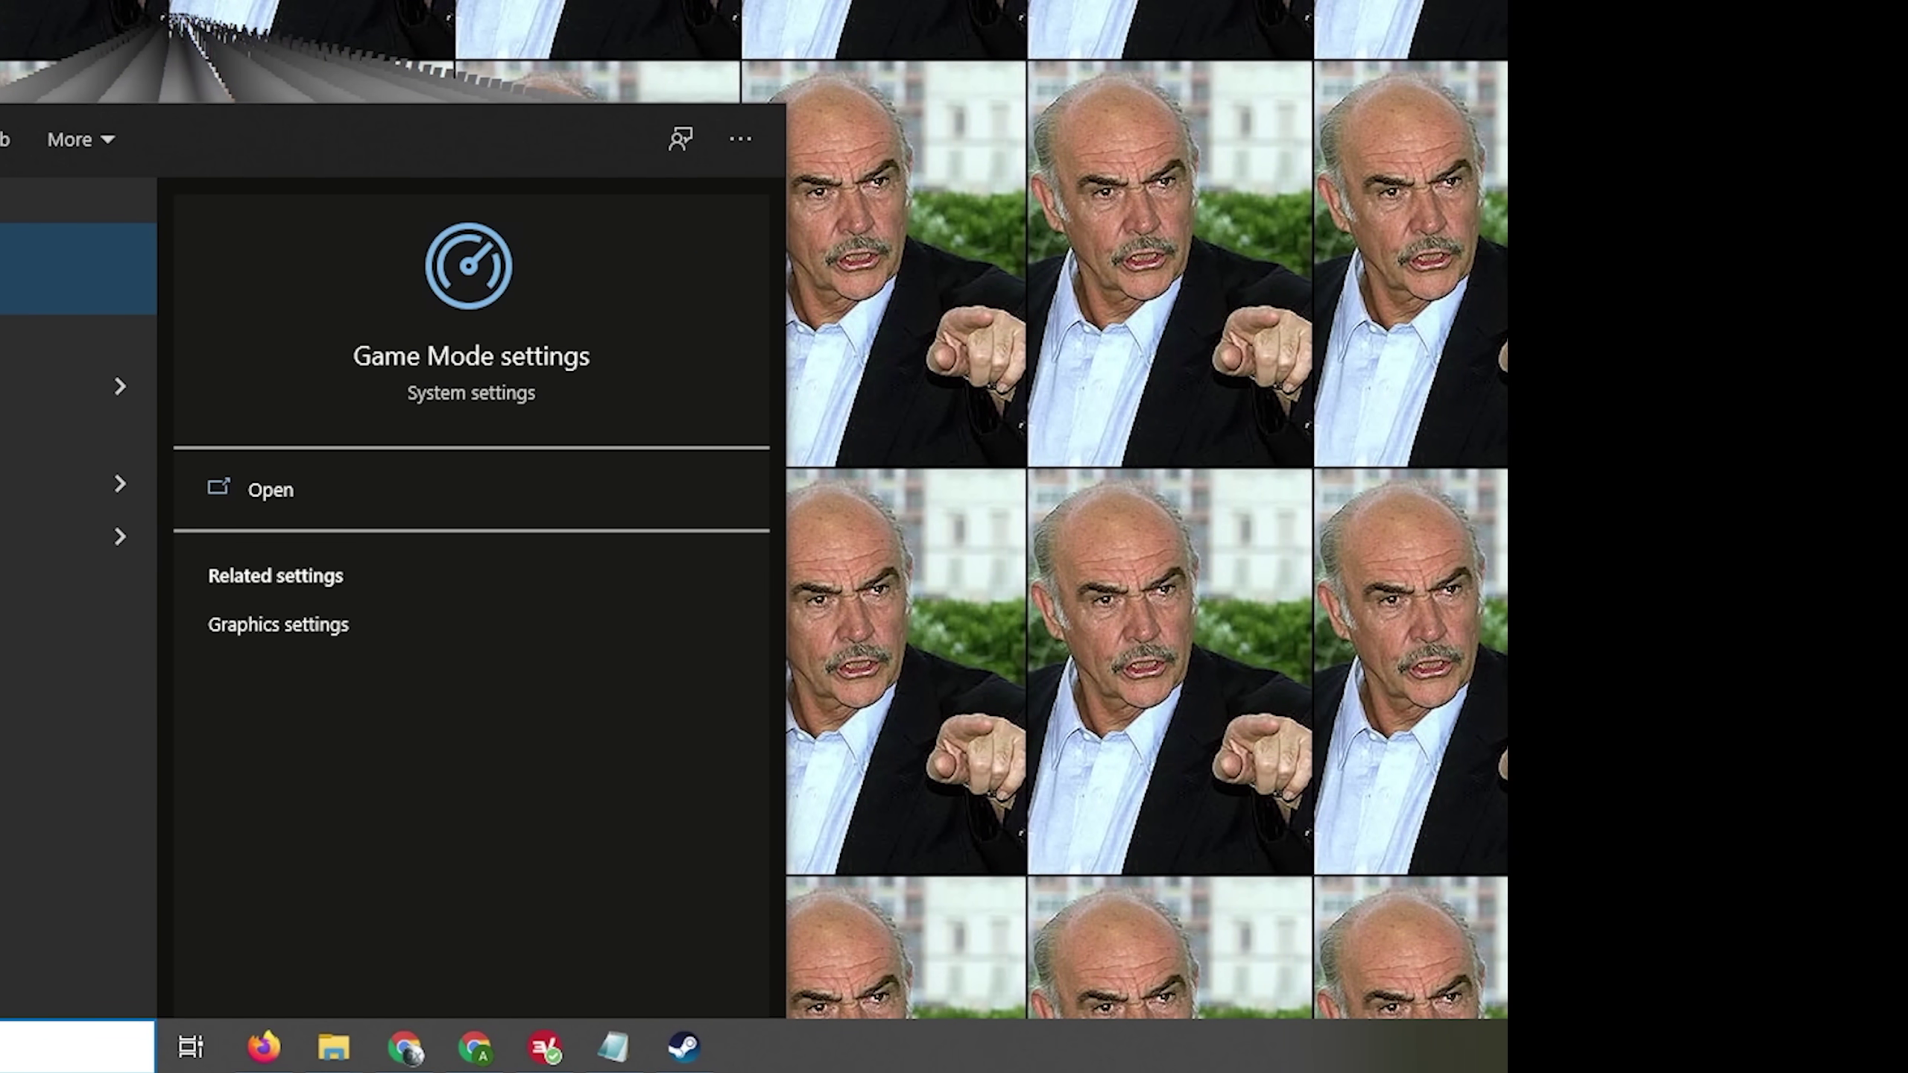
{"action": "key", "text": "Return"}
{"action": "left_click", "coordinate": [629, 474]}
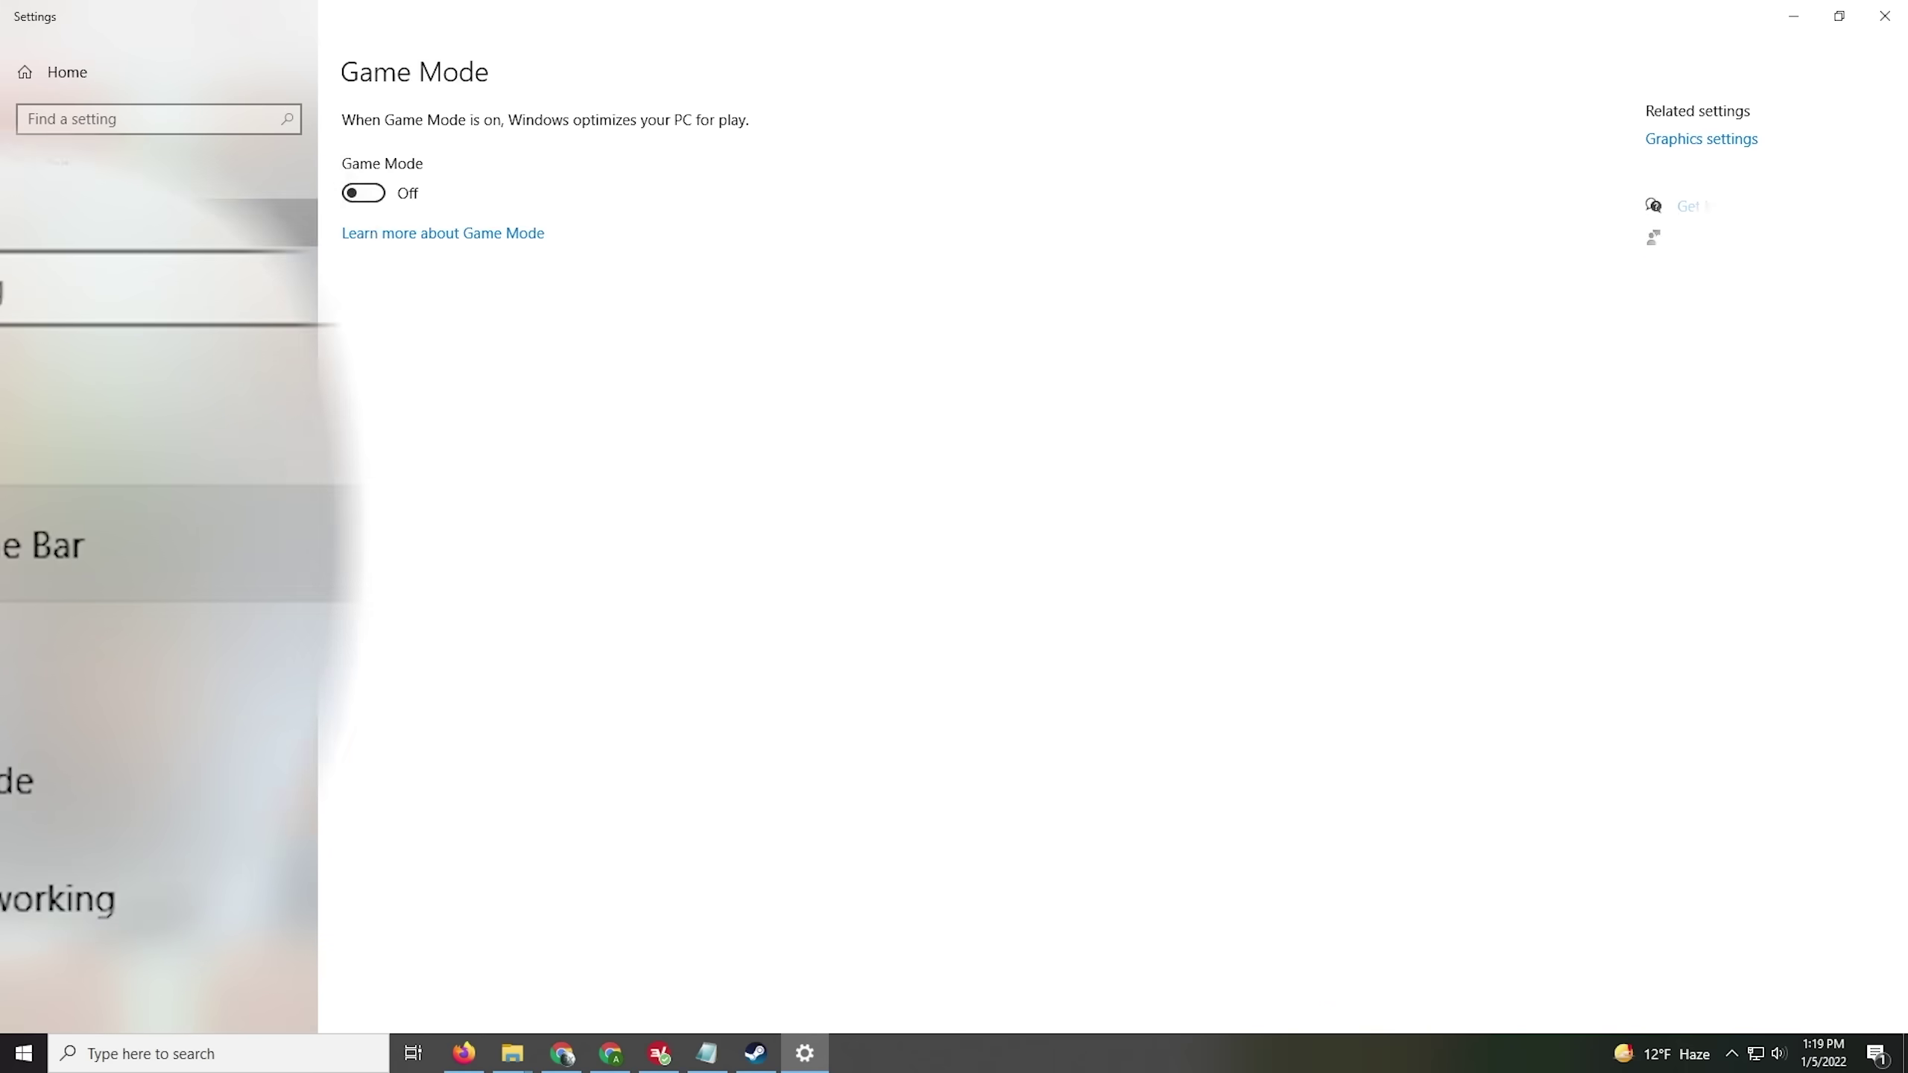
{"action": "left_click", "coordinate": [44, 545]}
{"action": "left_click", "coordinate": [364, 234]}
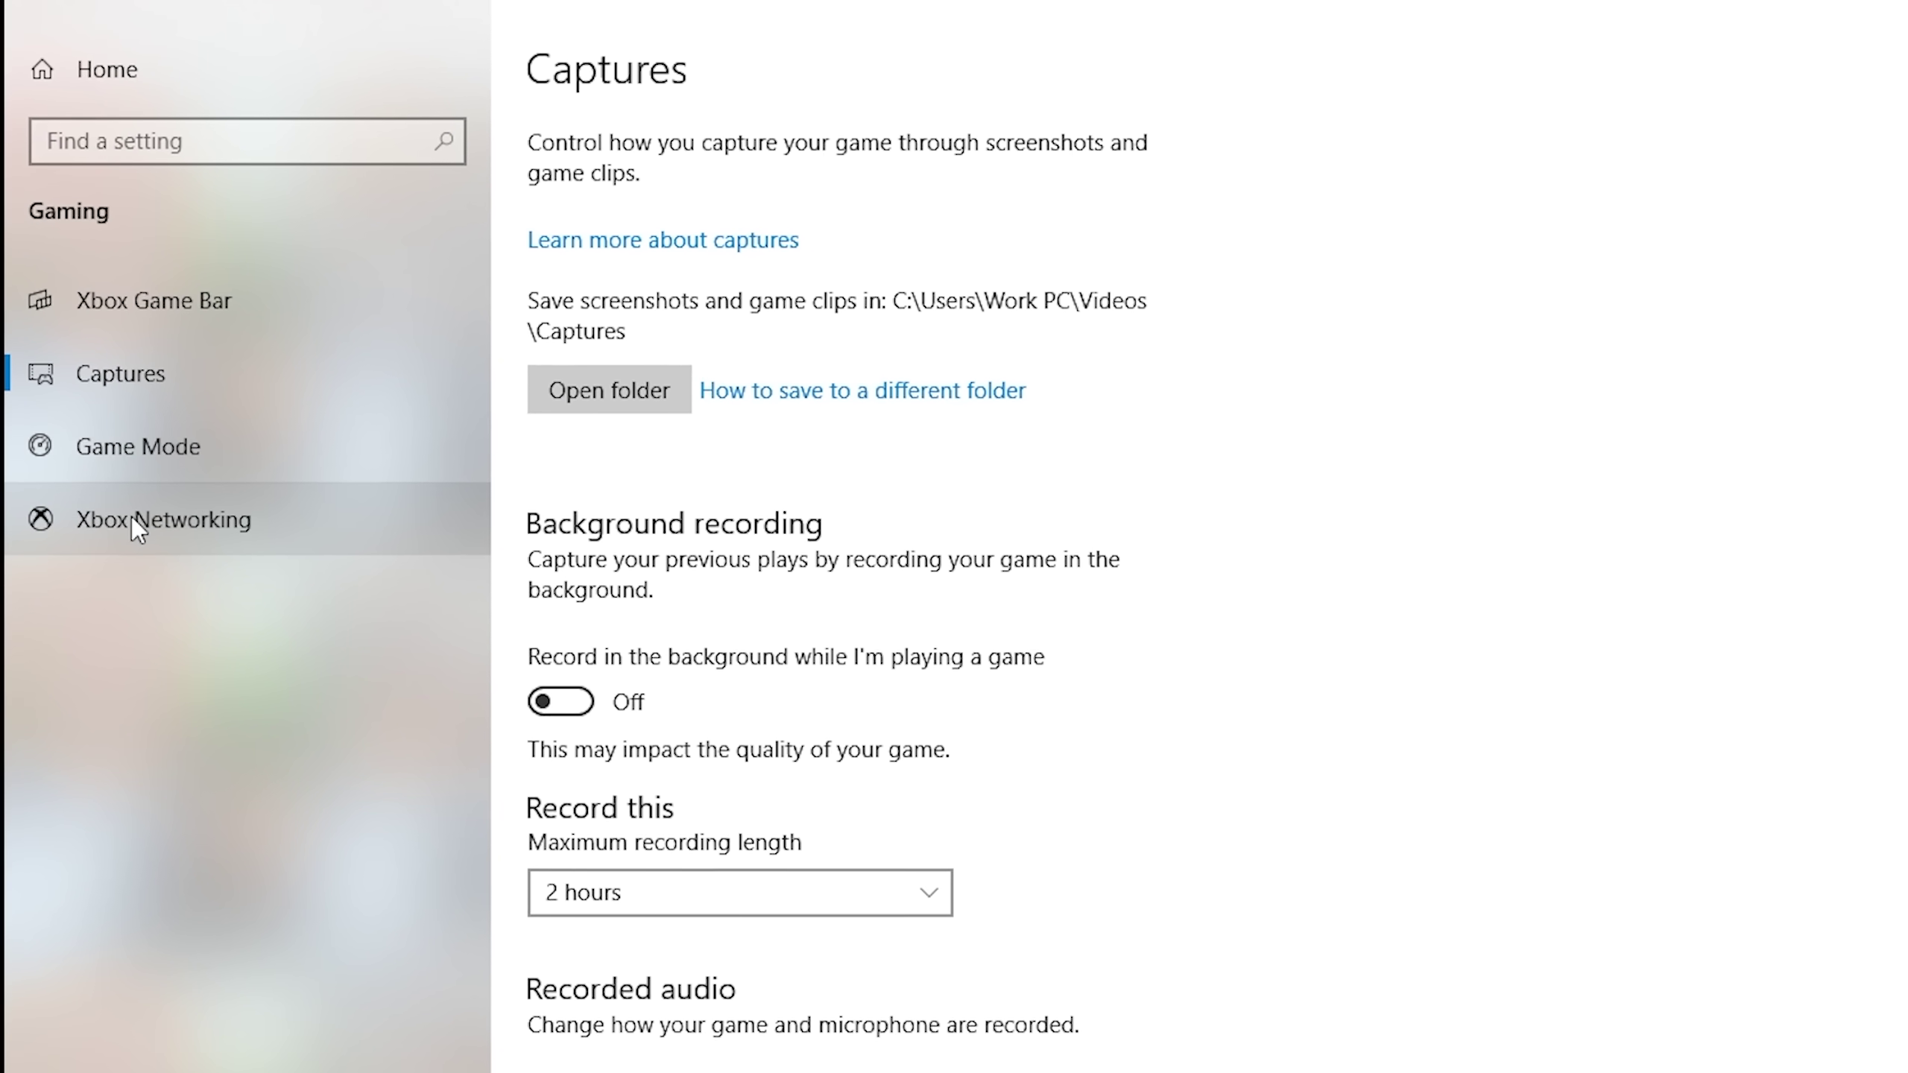
Switch from Captures to the Xbox Networking connection status page.
{"action": "left_click", "coordinate": [133, 519]}
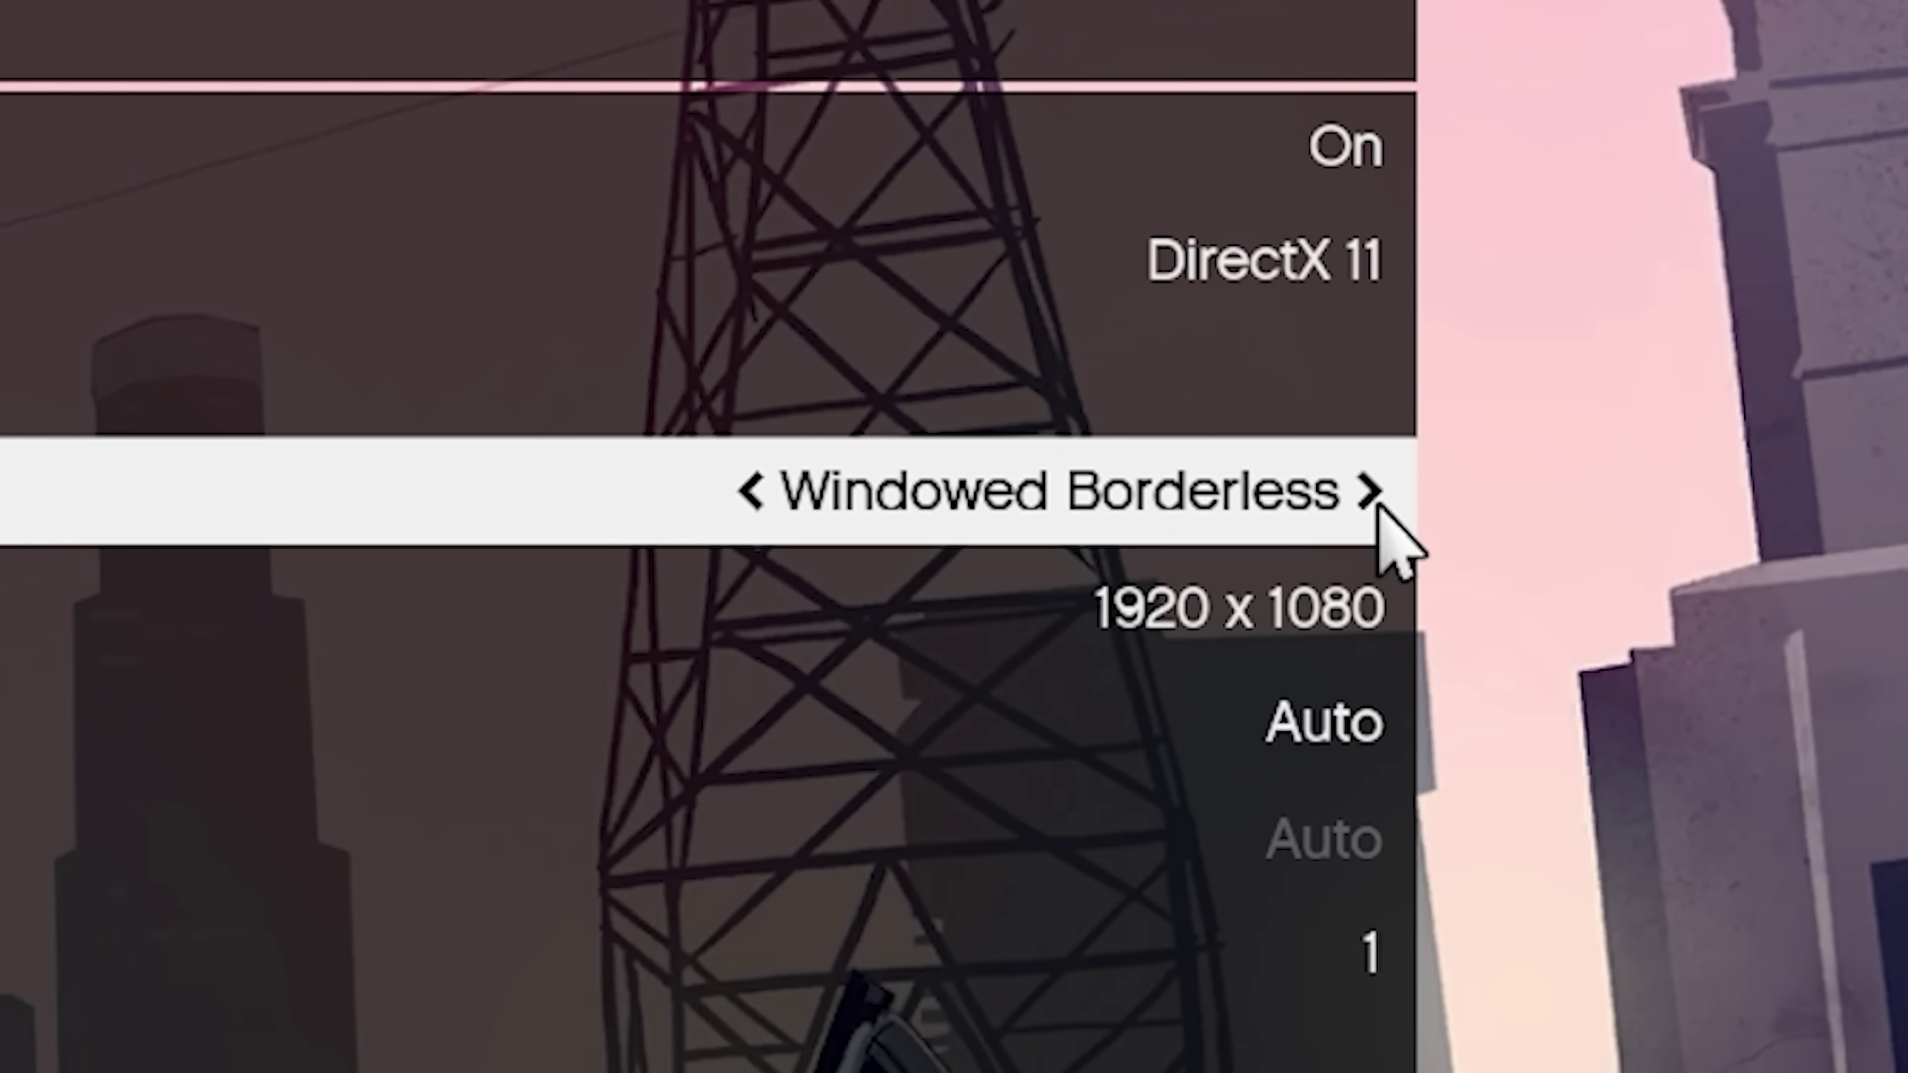
Cycle the Screen Type from Windowed to Windowed Borderless.
{"action": "left_click", "coordinate": [1370, 494]}
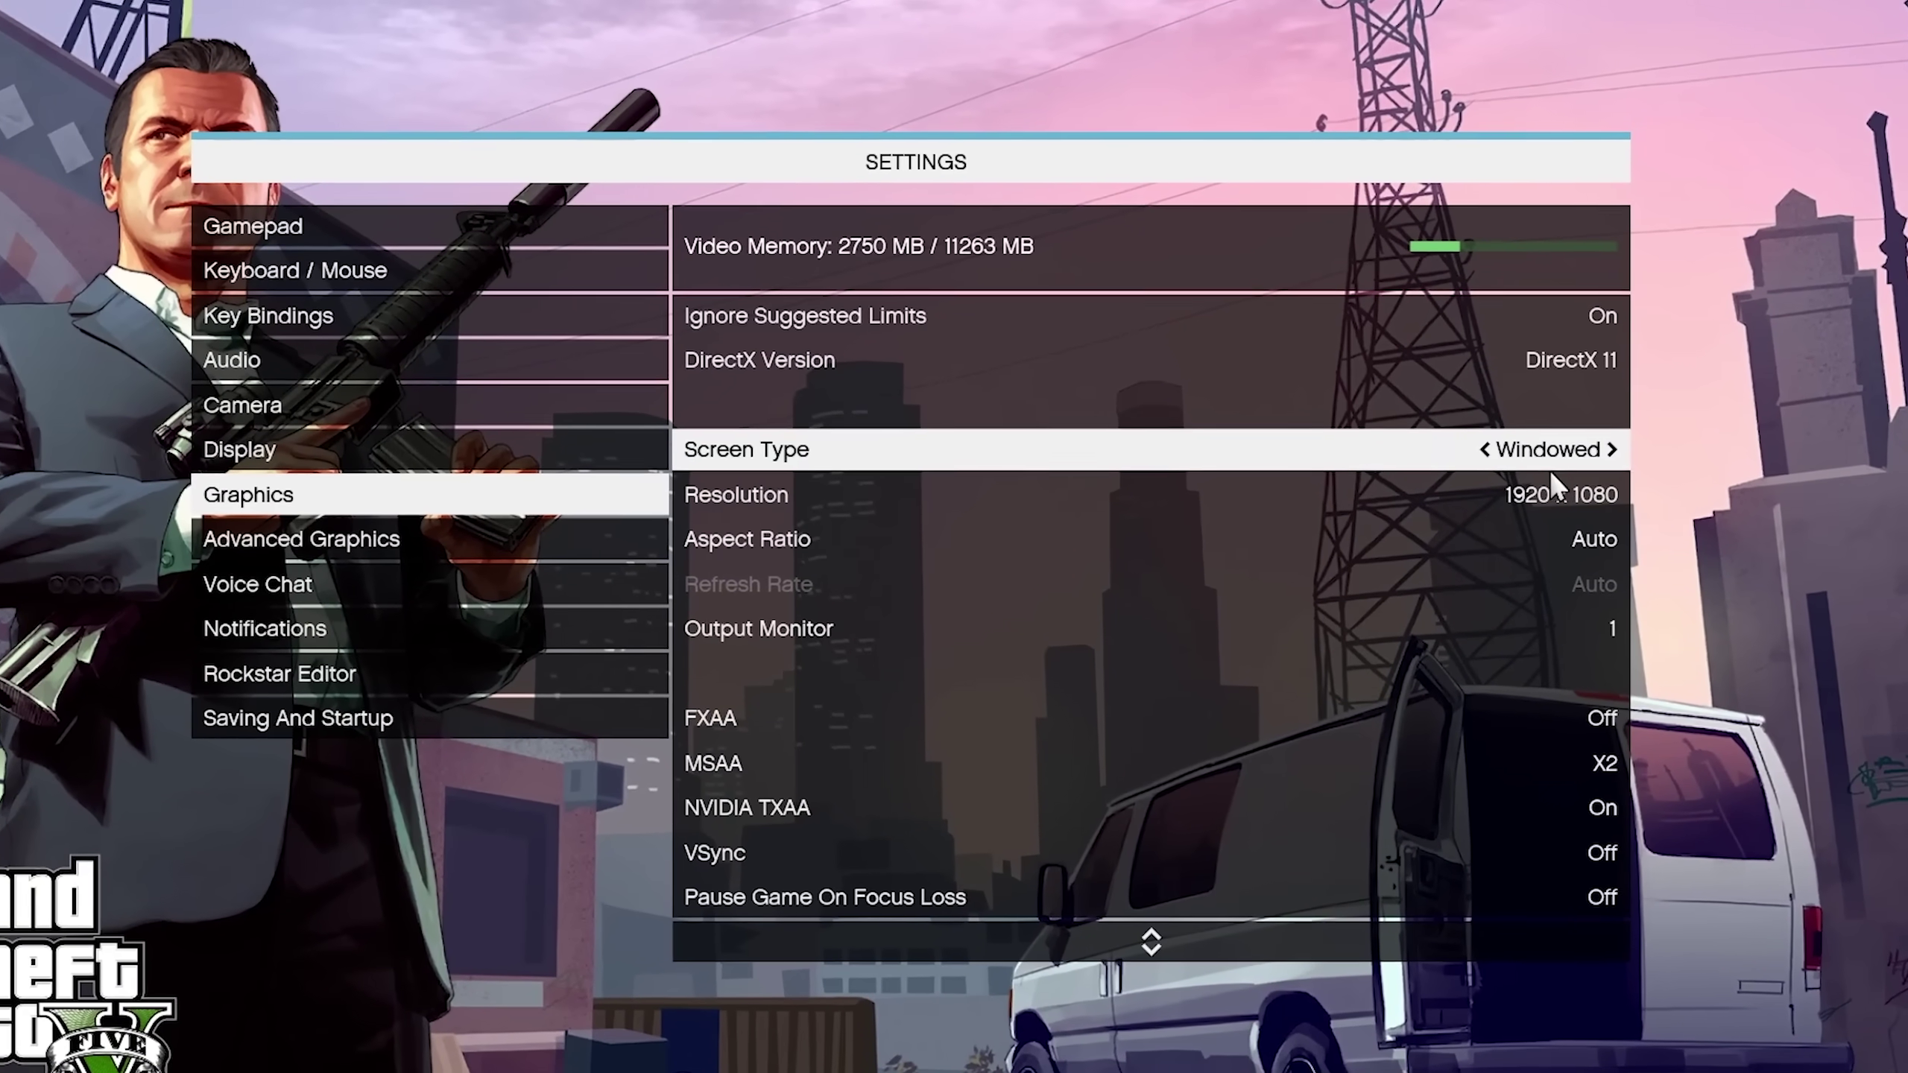
{"action": "left_click", "coordinate": [1611, 450]}
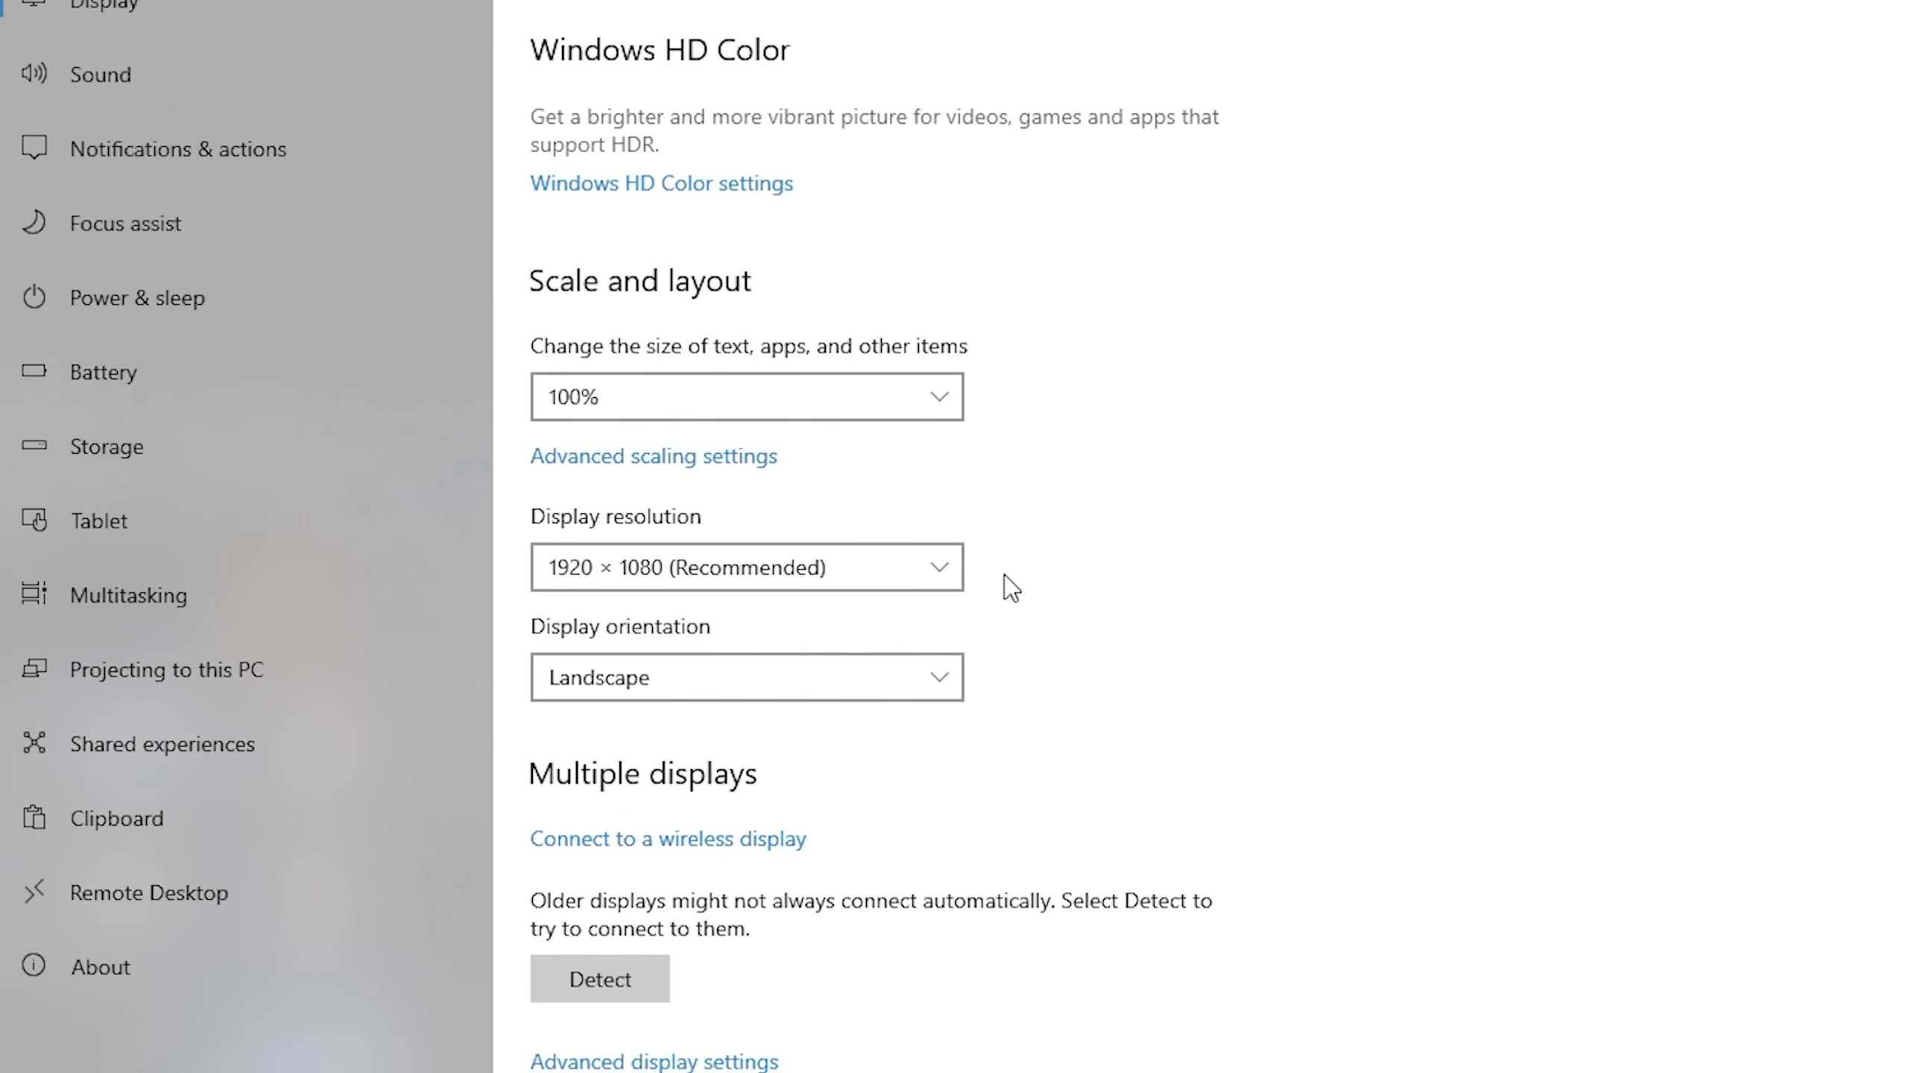
{"action": "left_click", "coordinate": [948, 577]}
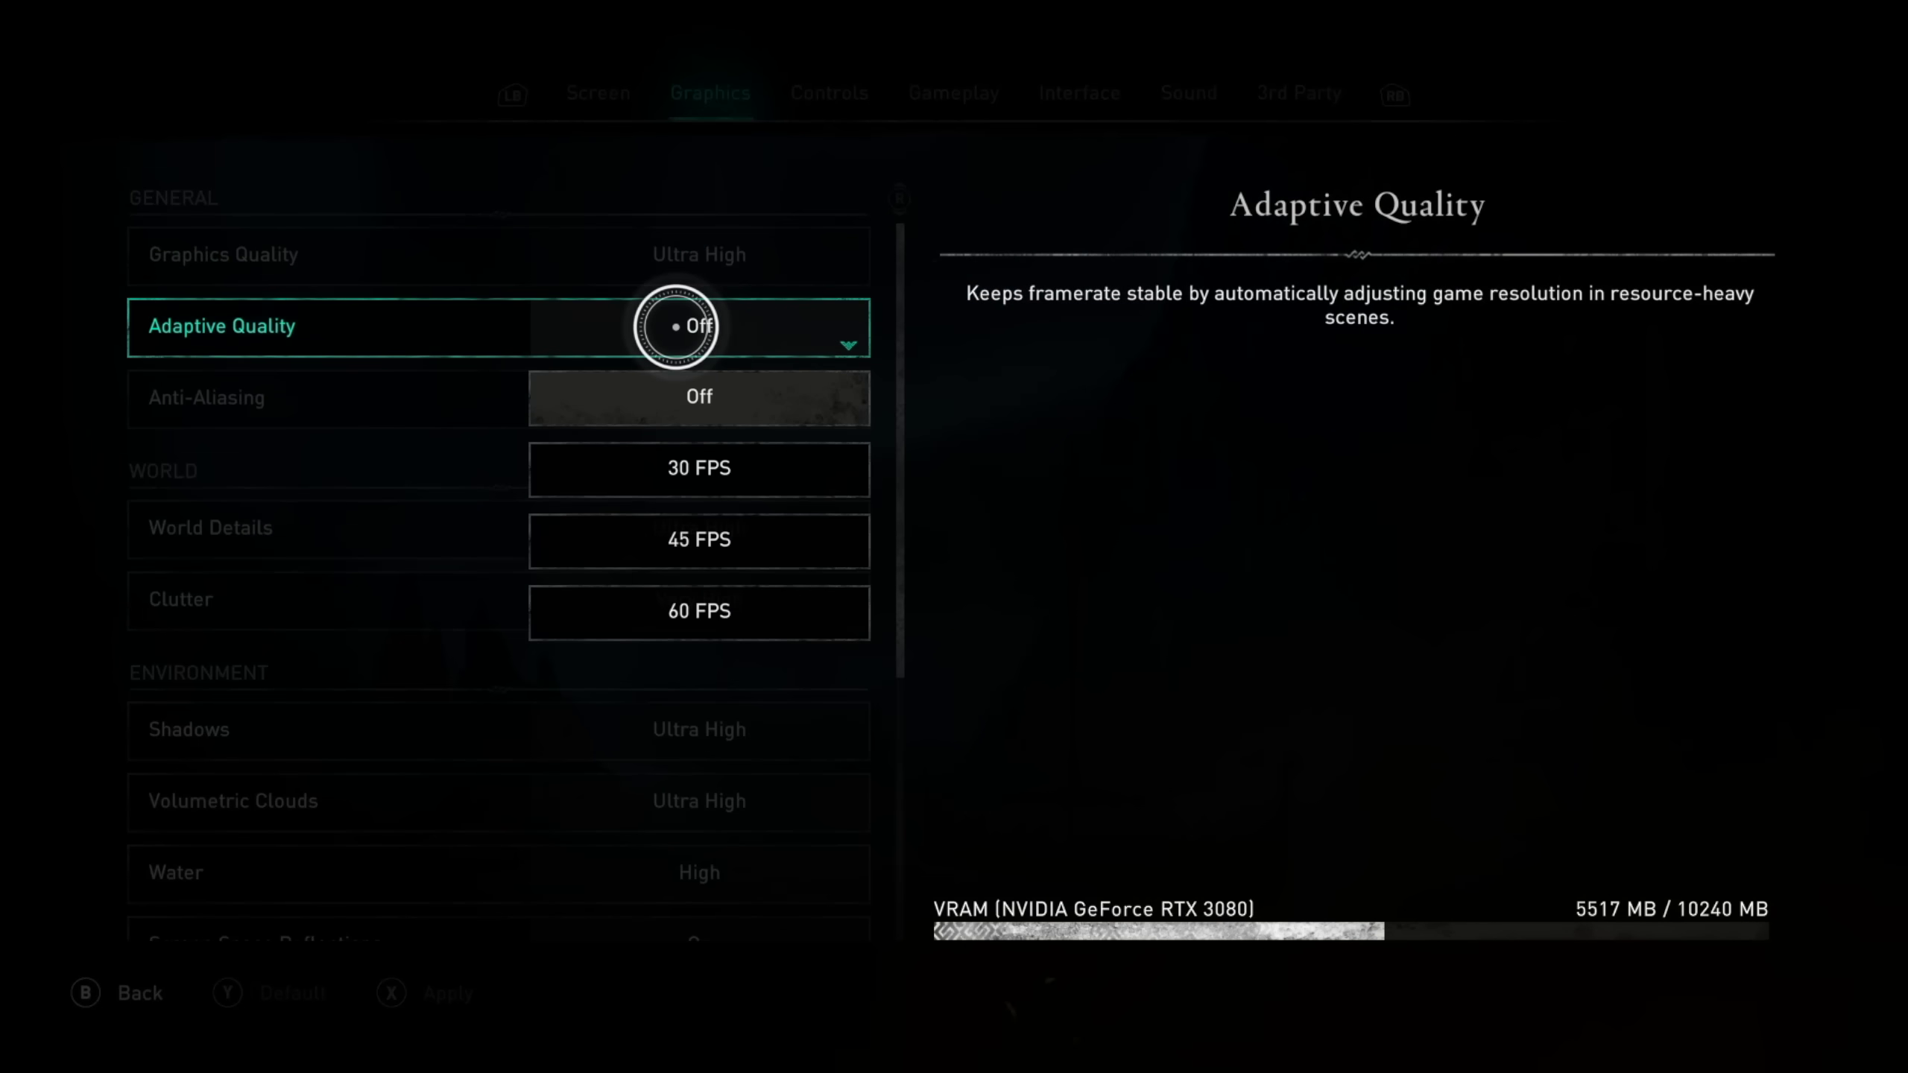
Keep Adaptive Quality capped at 60 FPS and confirm applying the changed graphics settings.
{"action": "left_click", "coordinate": [701, 608]}
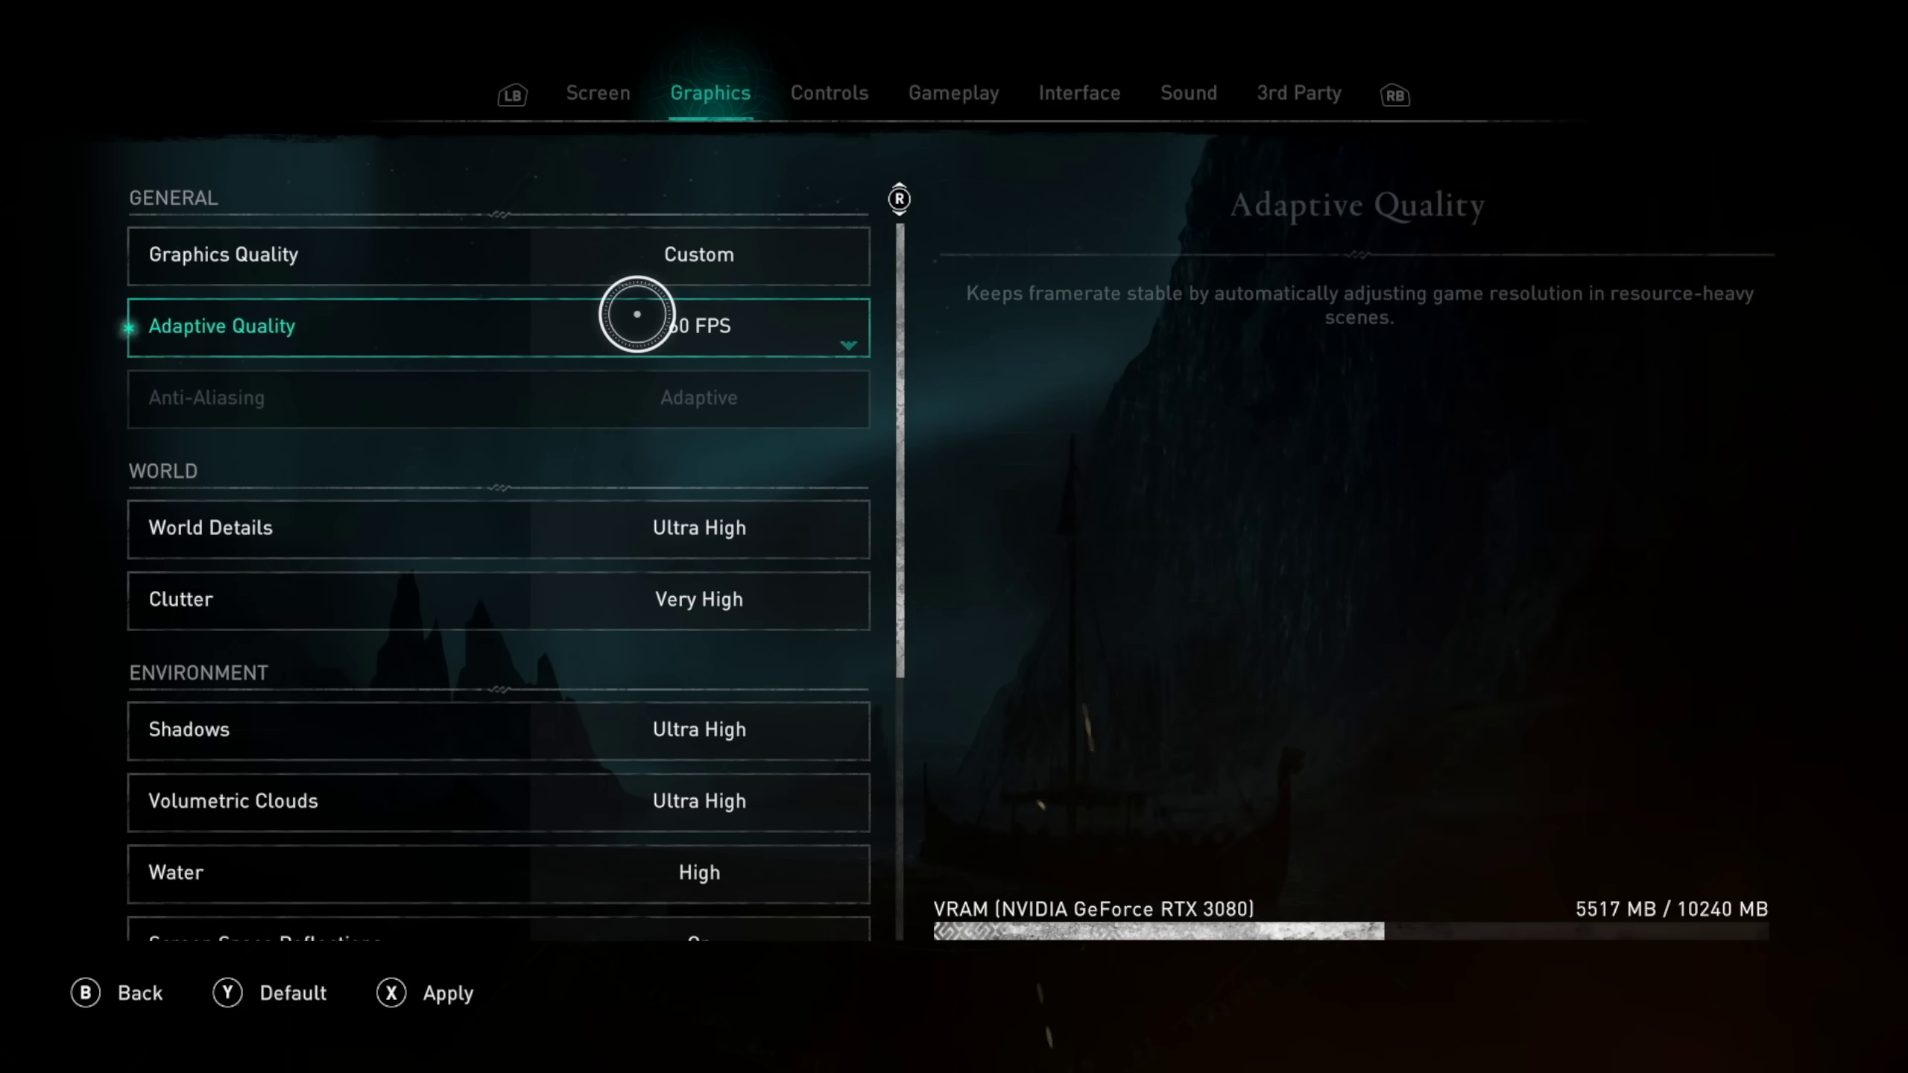
{"action": "key", "text": "Escape"}
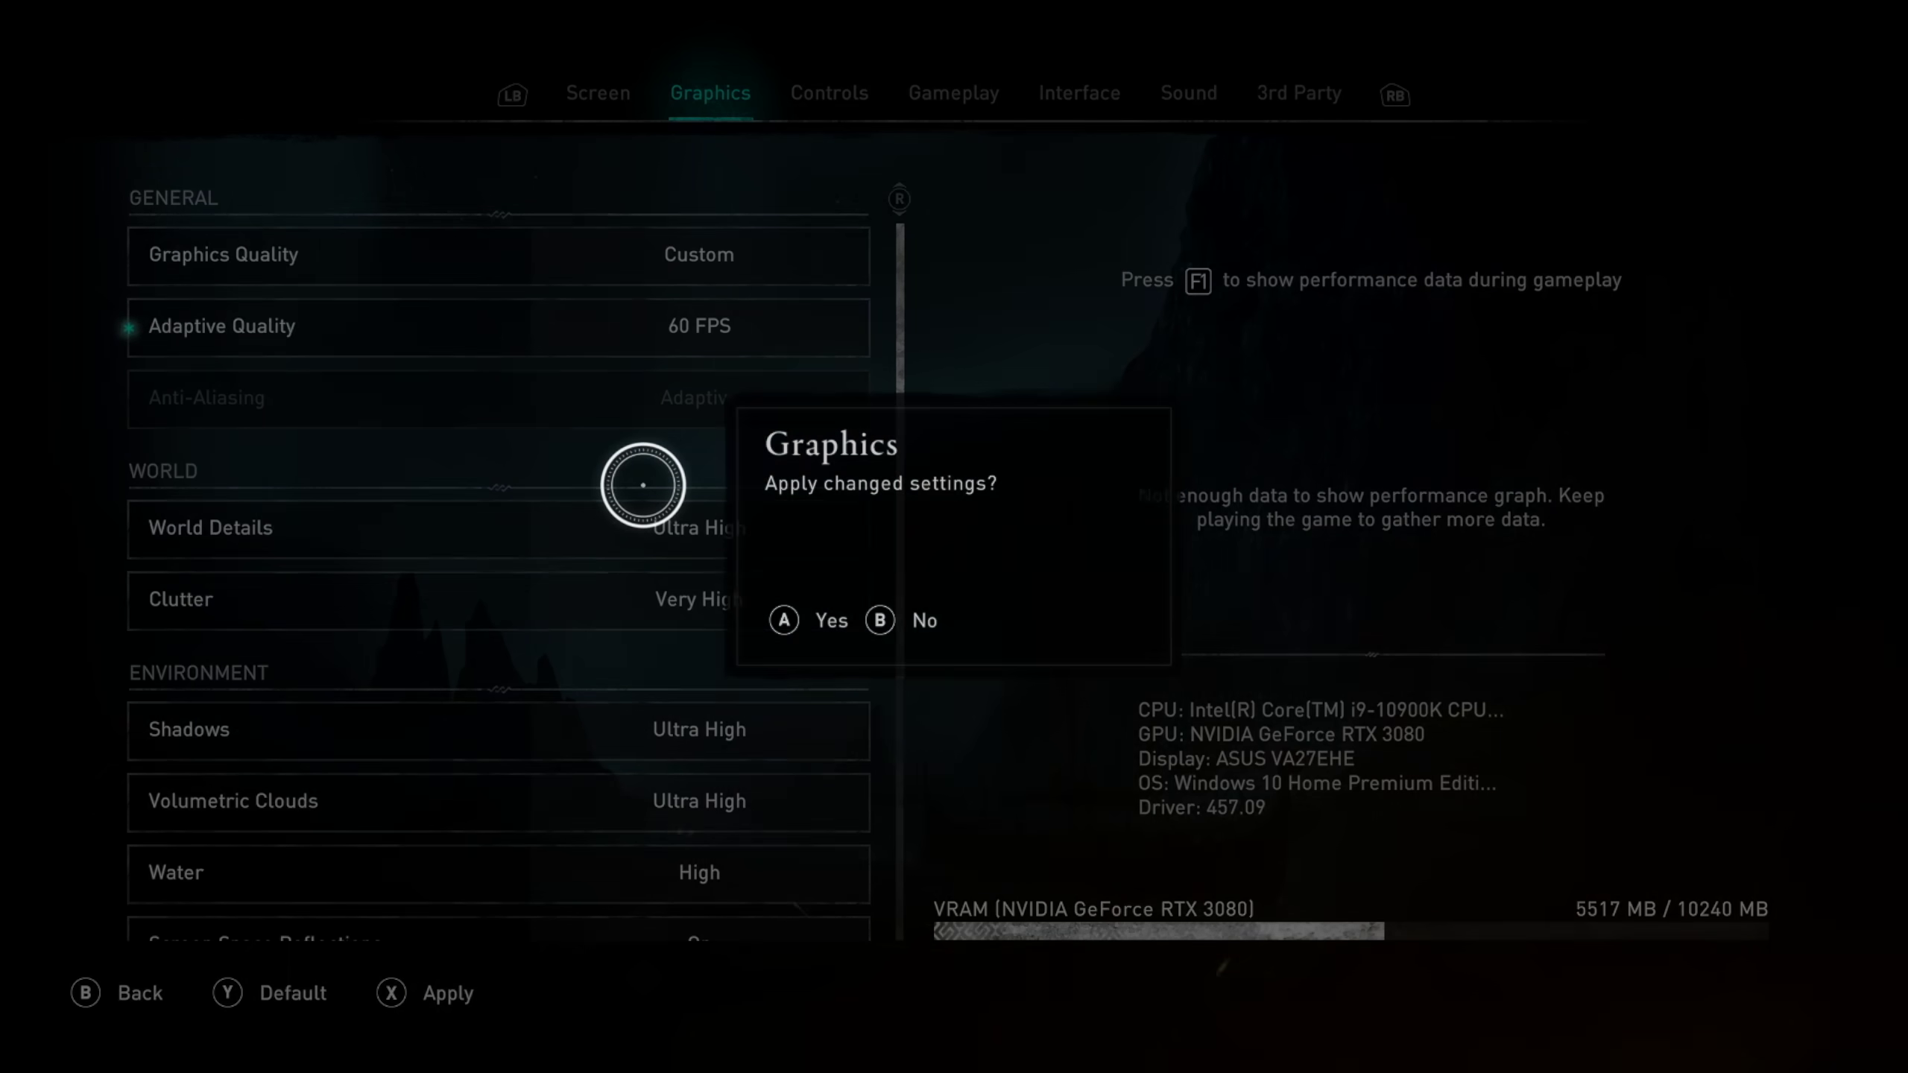
{"action": "key", "text": "Return"}
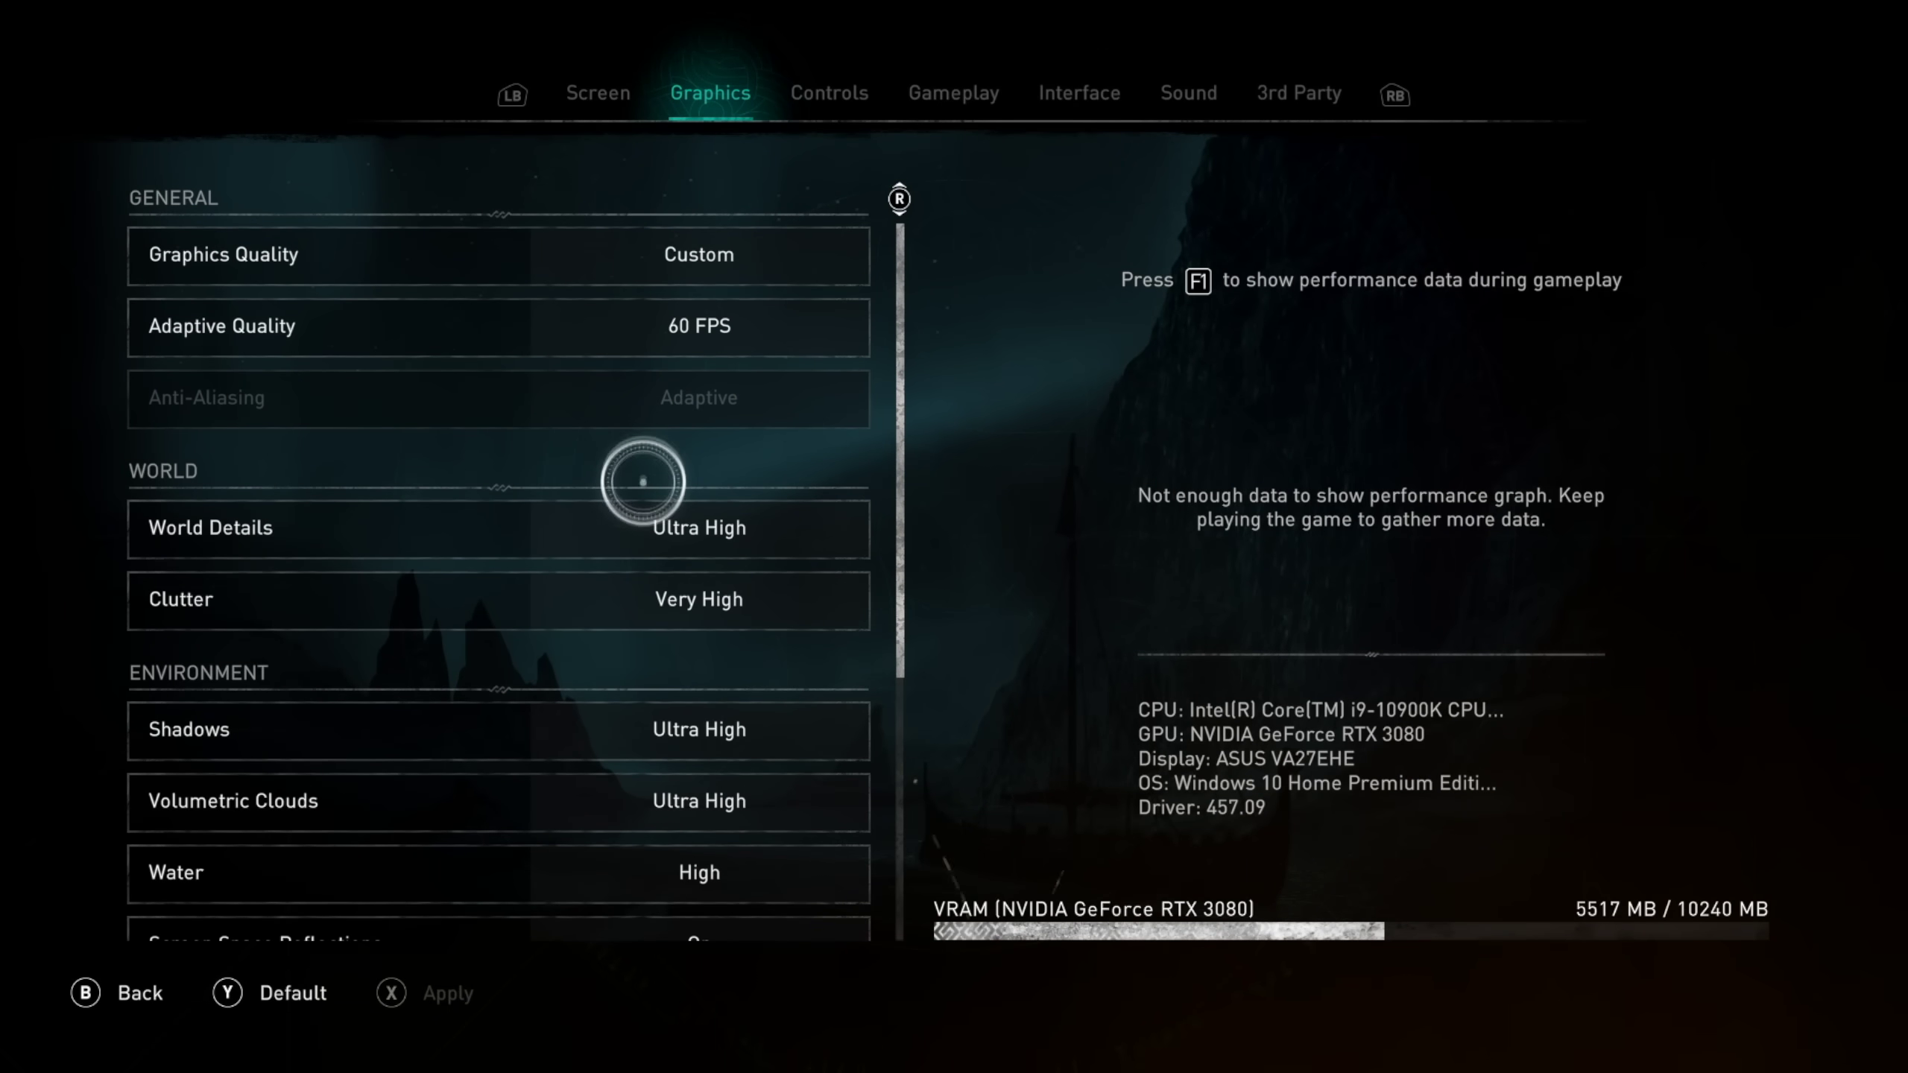
{"action": "key", "text": "e"}
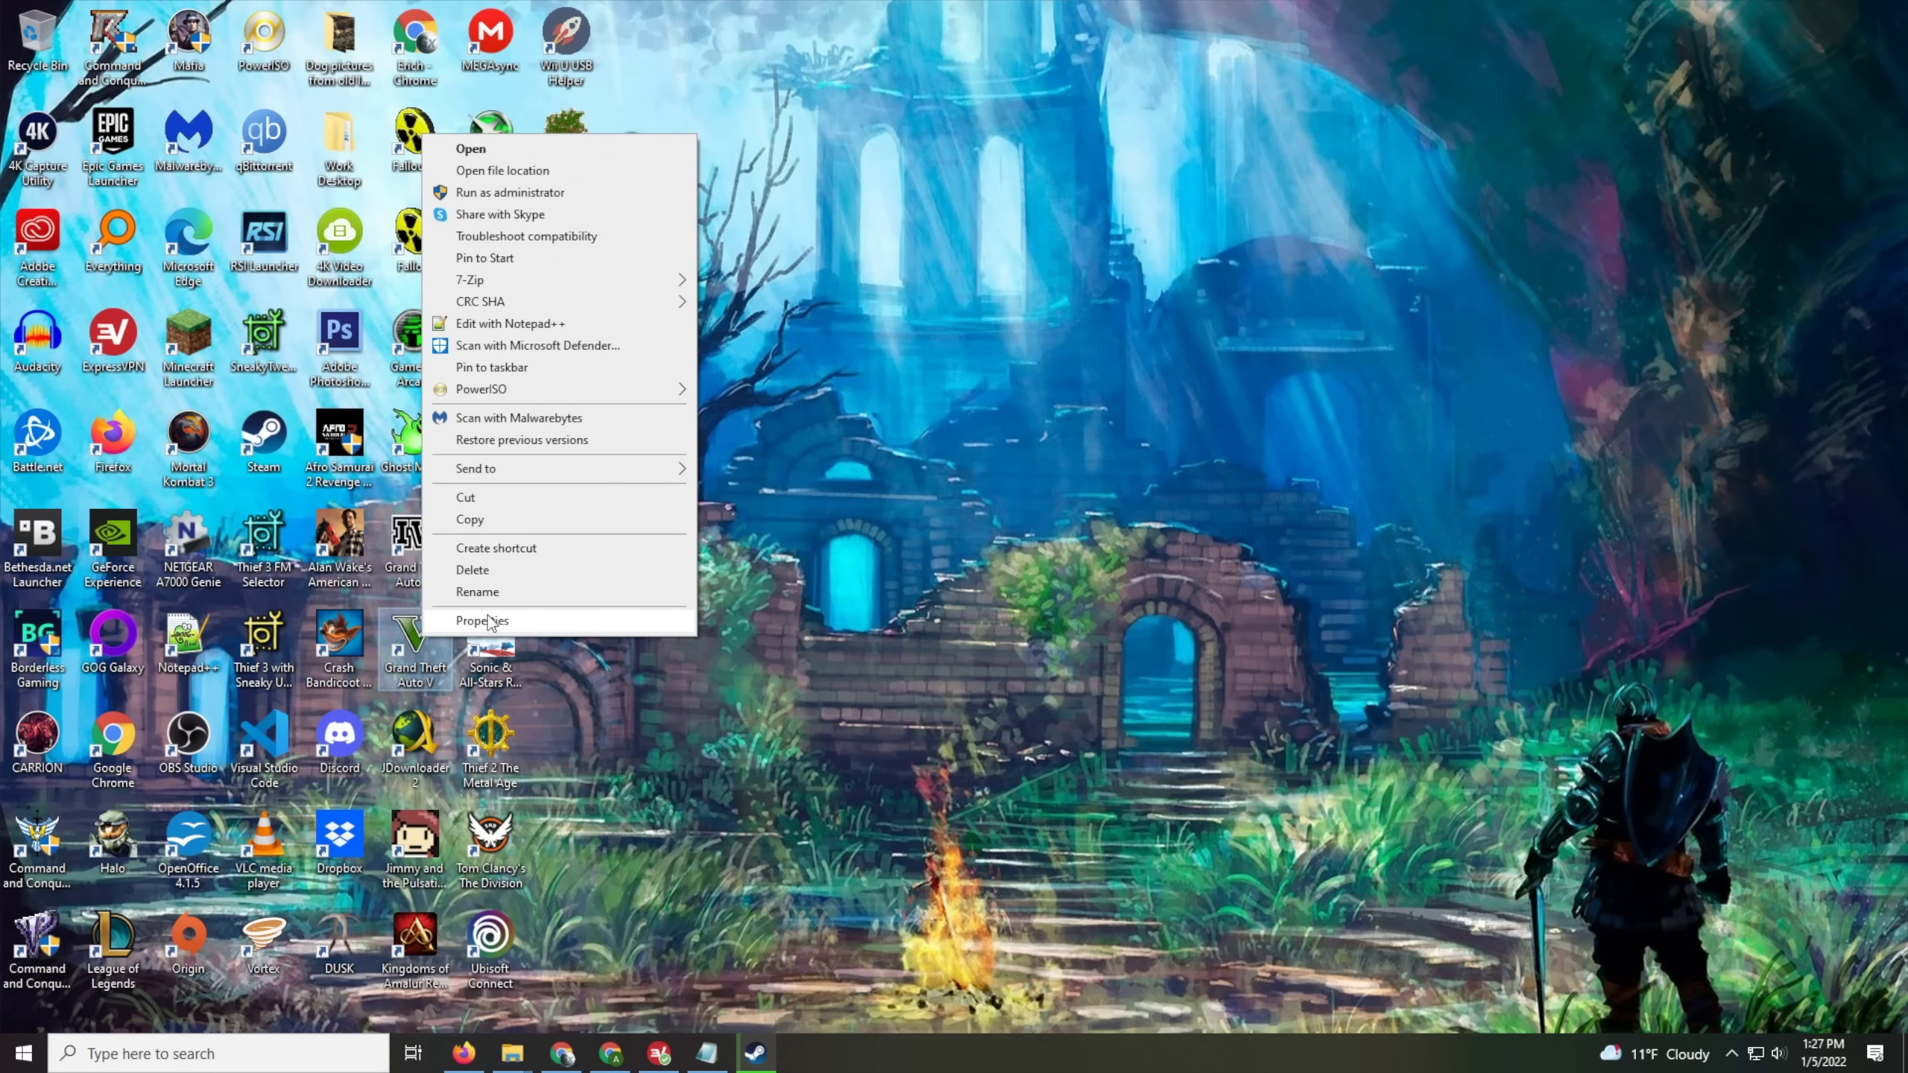
Show the Compatibility tab of PlayGTAV's Properties in the Grand Theft Auto V game folder.
{"action": "left_click", "coordinate": [502, 171]}
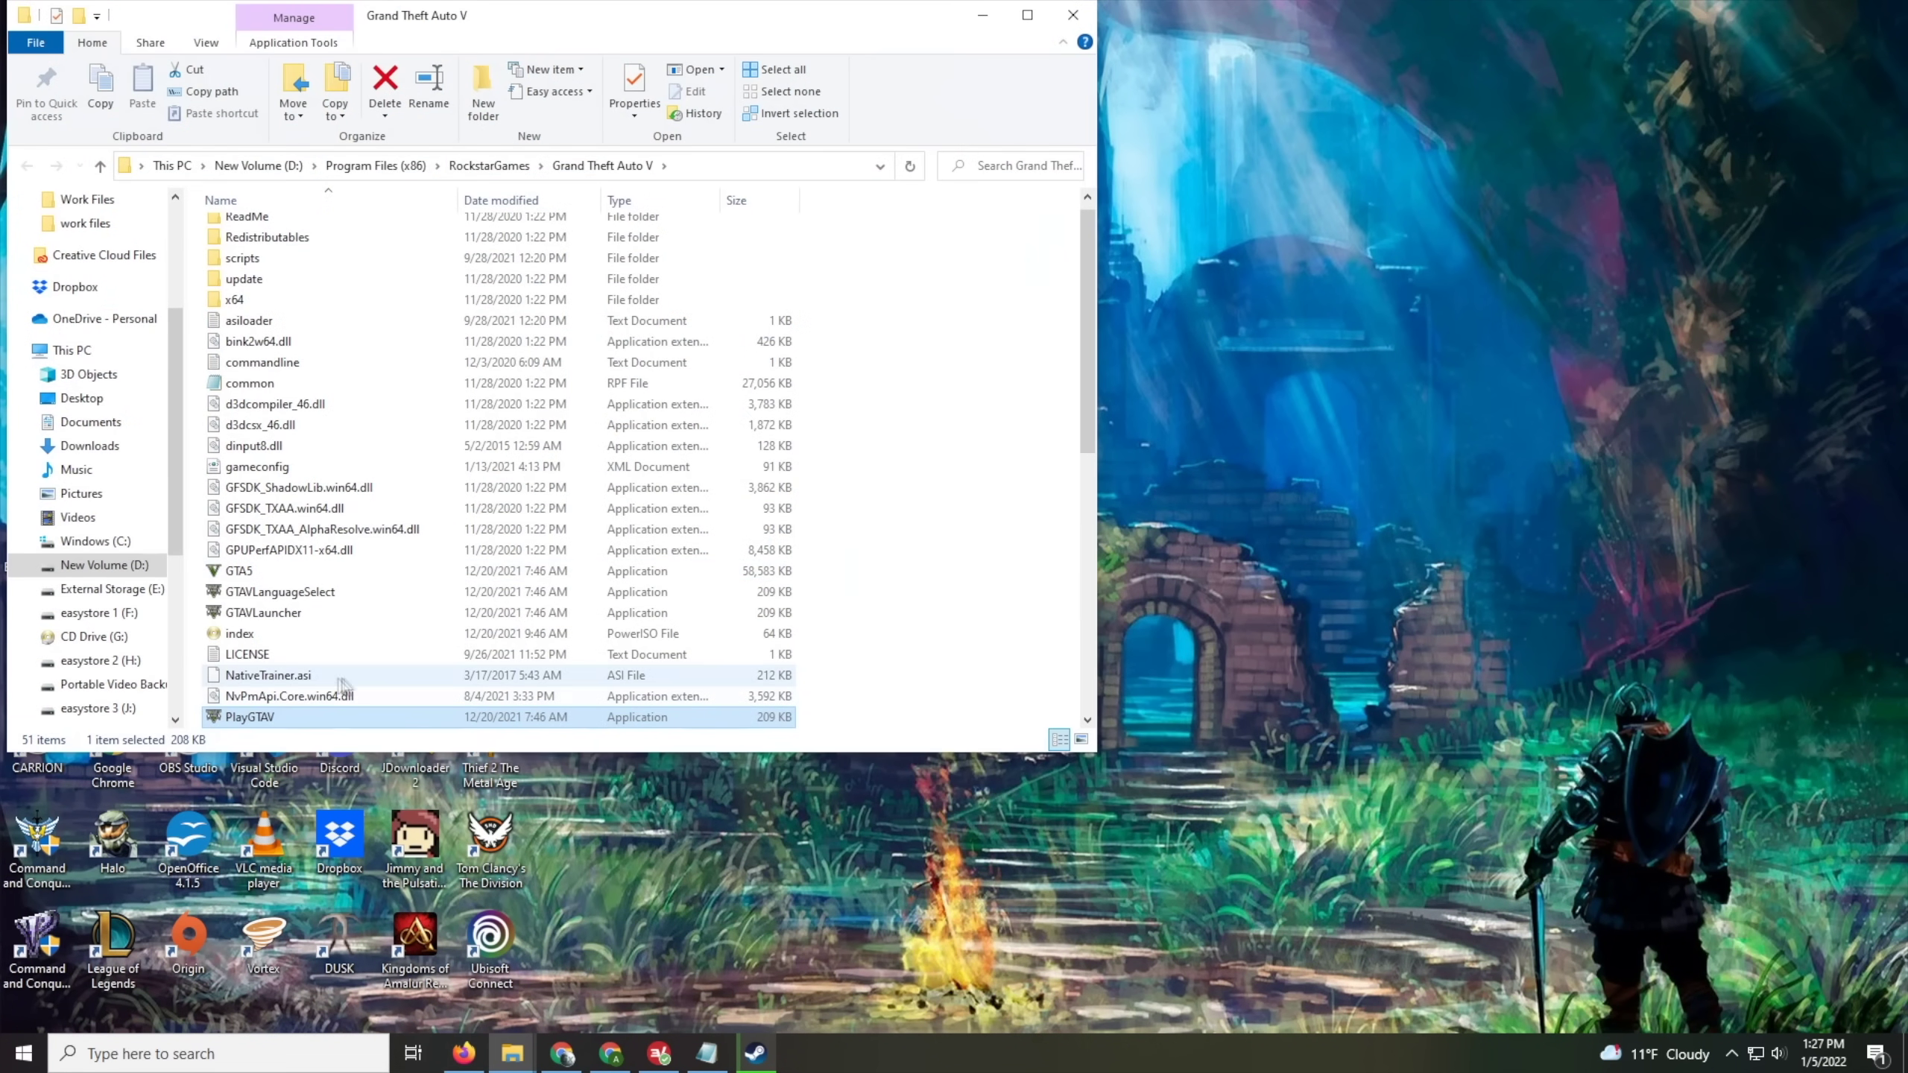
{"action": "right_click", "coordinate": [259, 718]}
{"action": "left_click", "coordinate": [315, 698]}
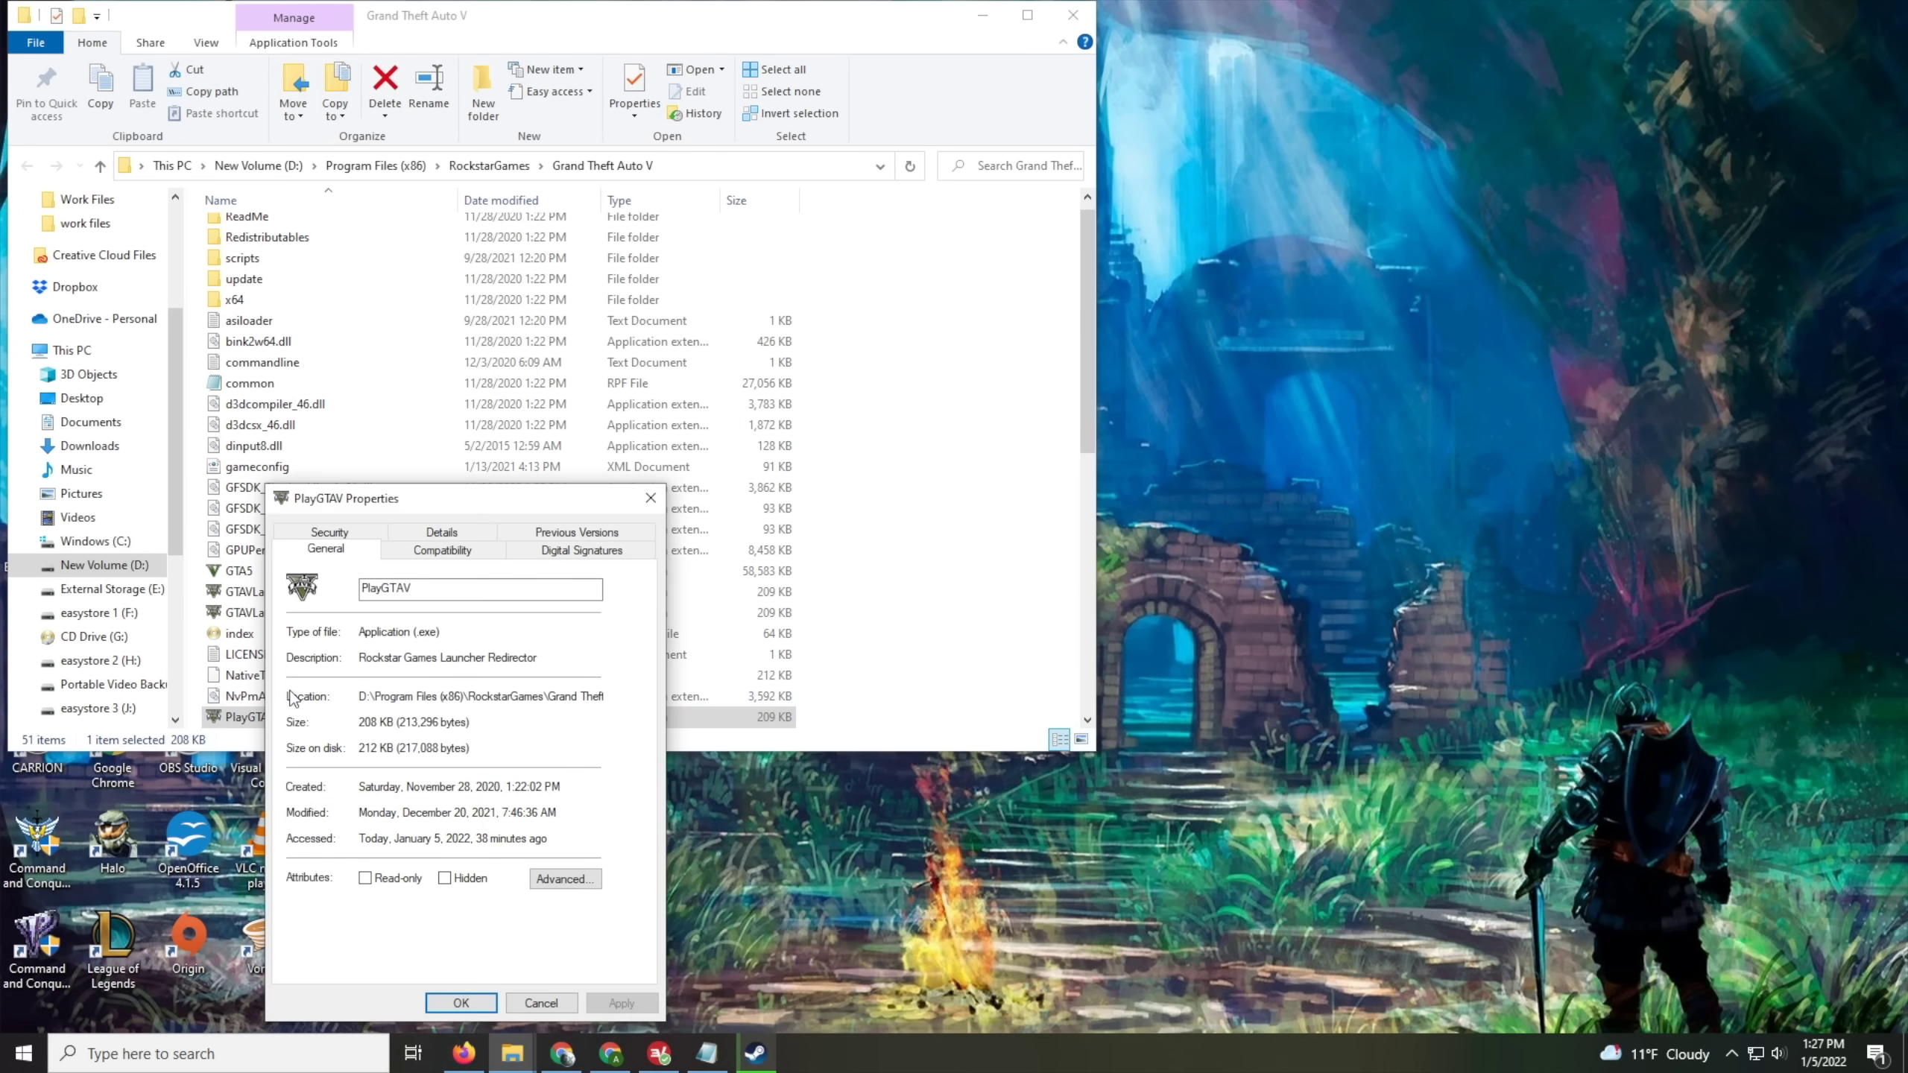
{"action": "left_click", "coordinate": [442, 550]}
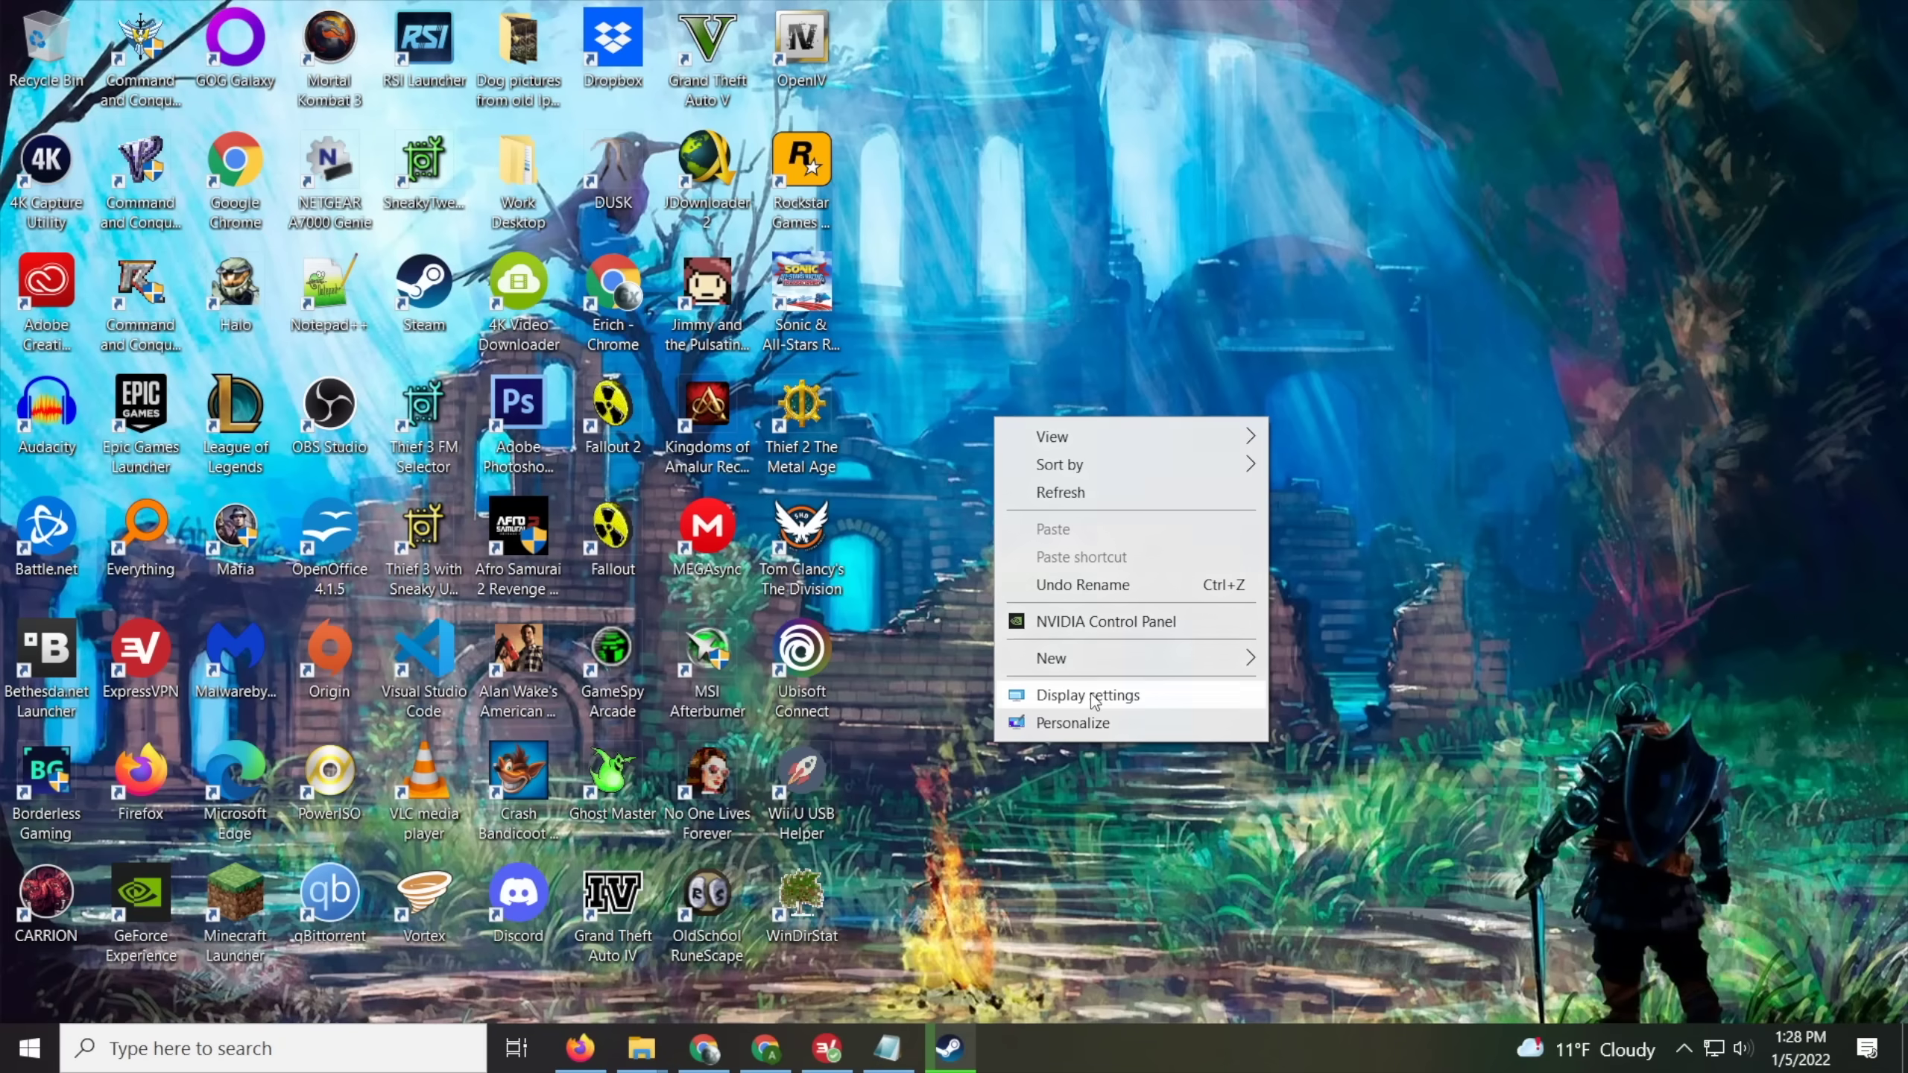
Choose 100% (Recommended) in the Scale and layout dropdown on the Display page.
{"action": "left_click", "coordinate": [1094, 687]}
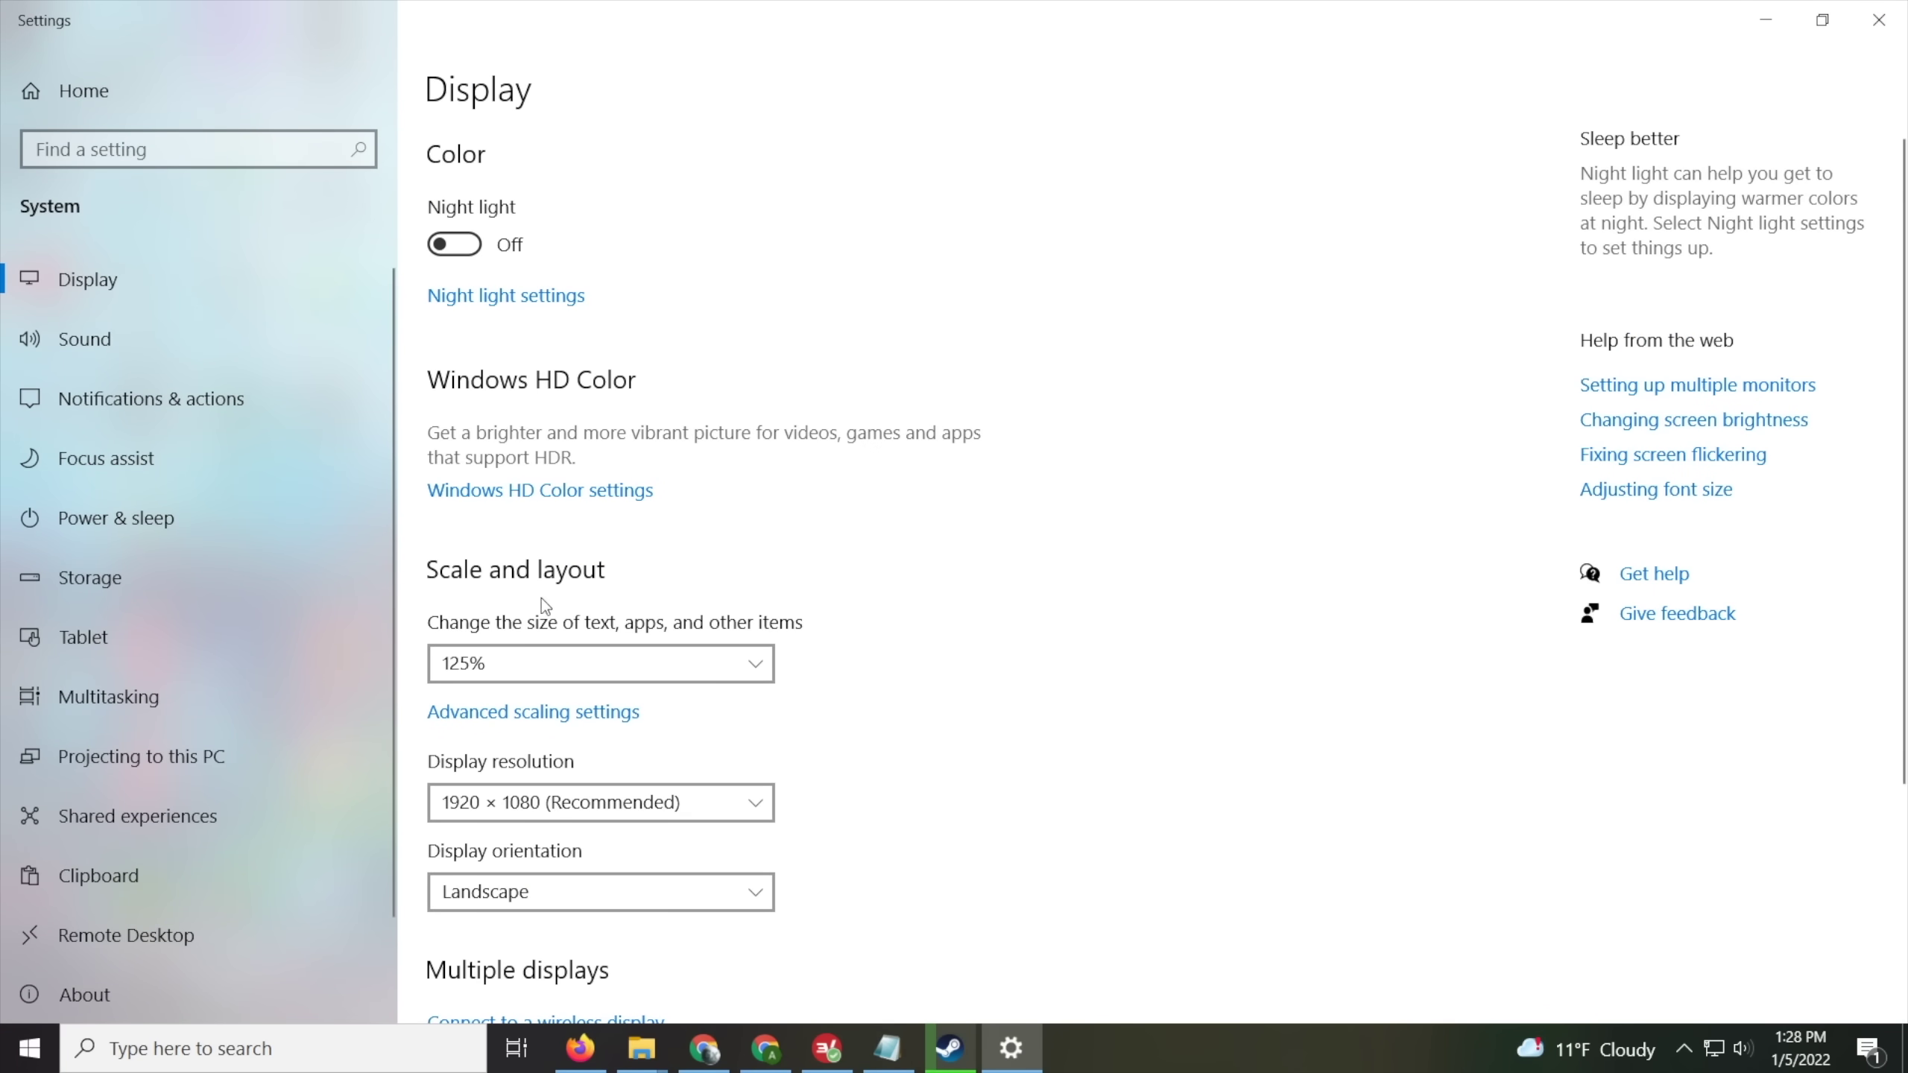
{"action": "left_click", "coordinate": [562, 659]}
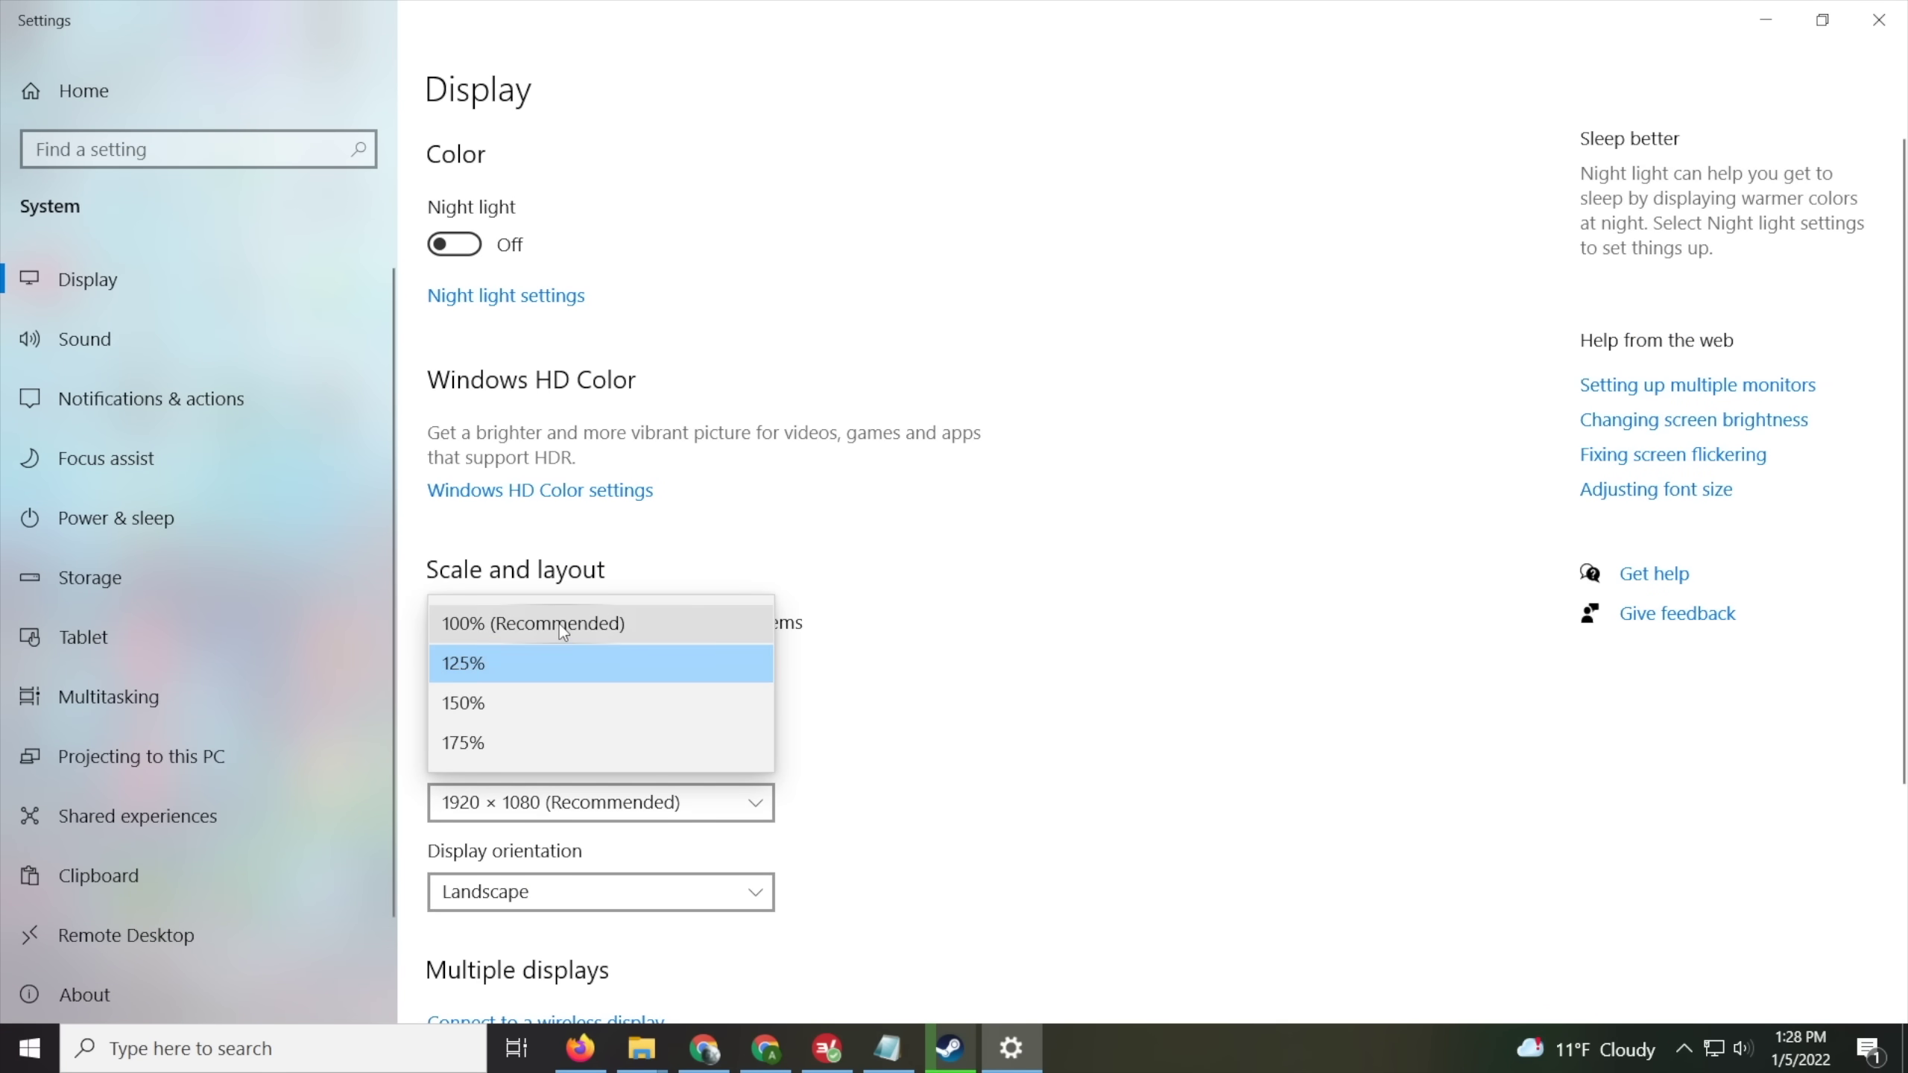
{"action": "left_click", "coordinate": [475, 636]}
{"action": "left_click", "coordinate": [478, 640]}
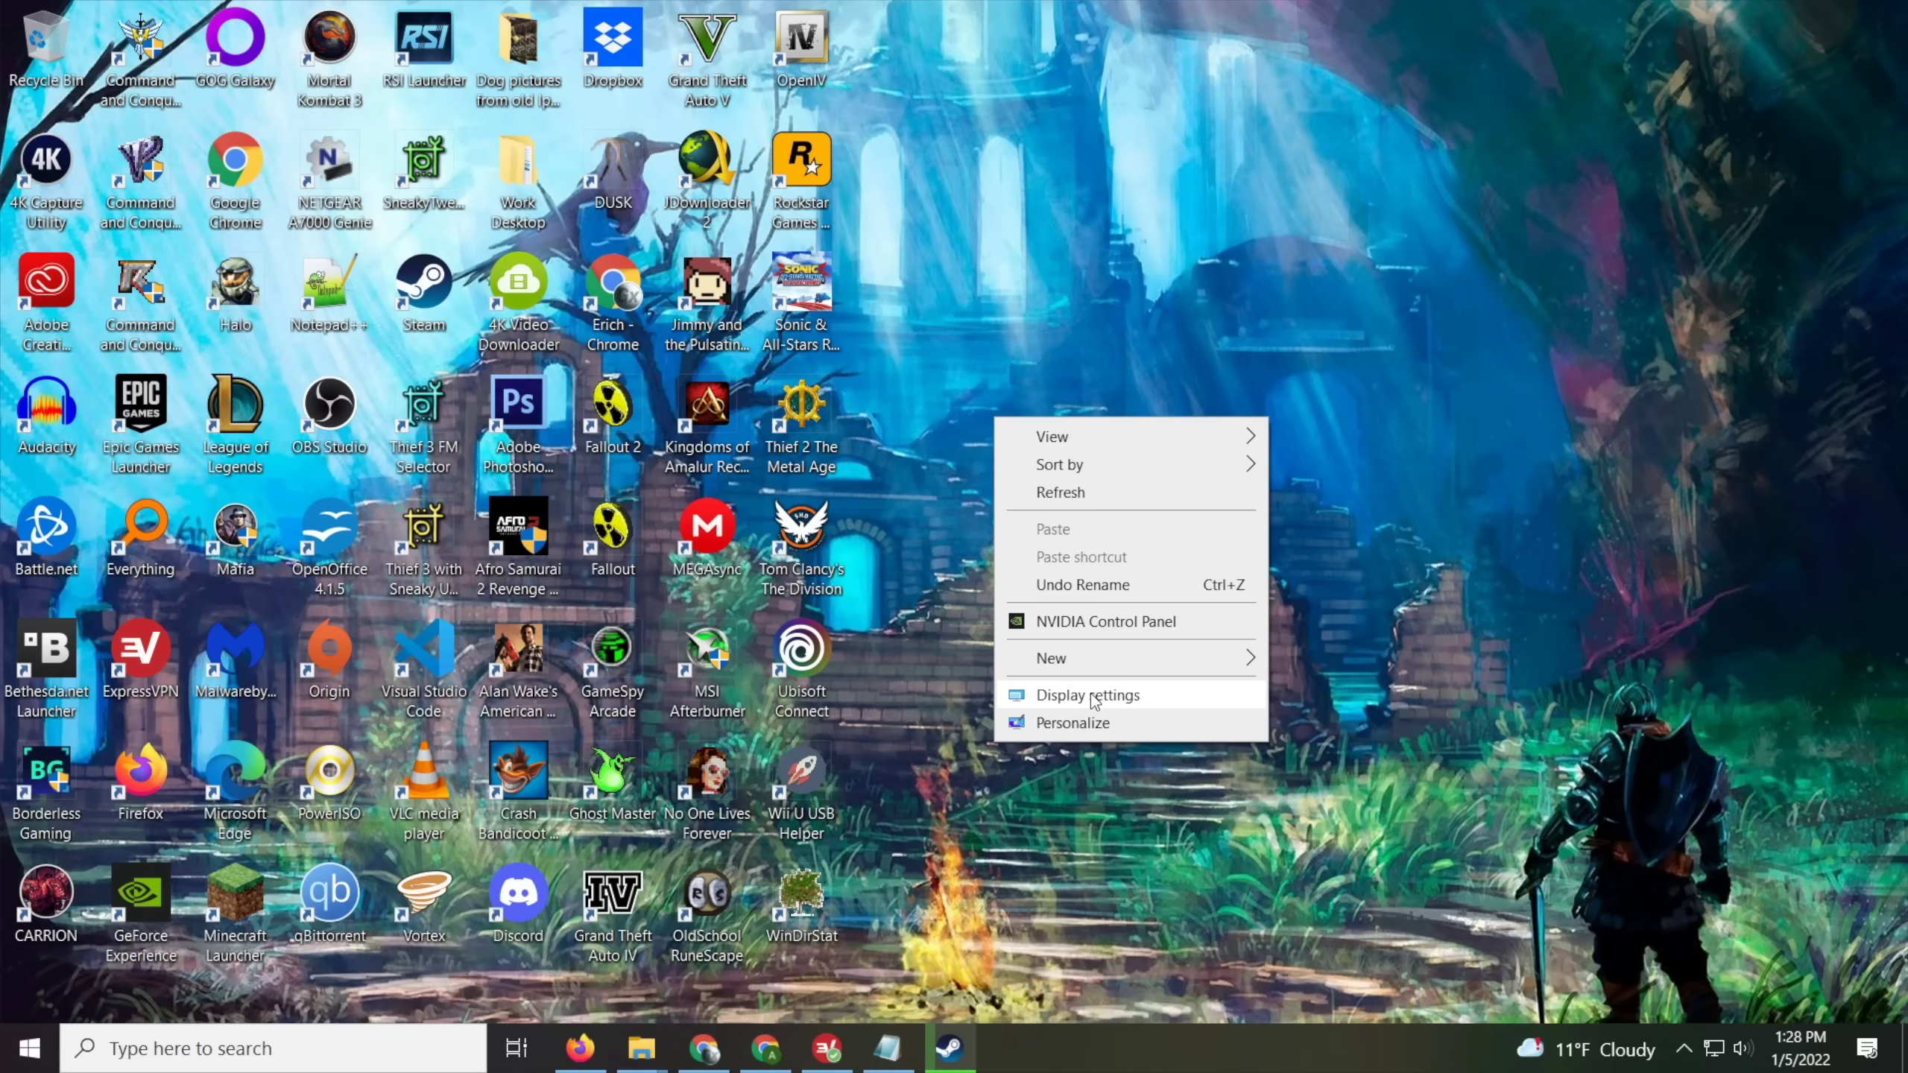
{"action": "left_click", "coordinate": [1123, 688]}
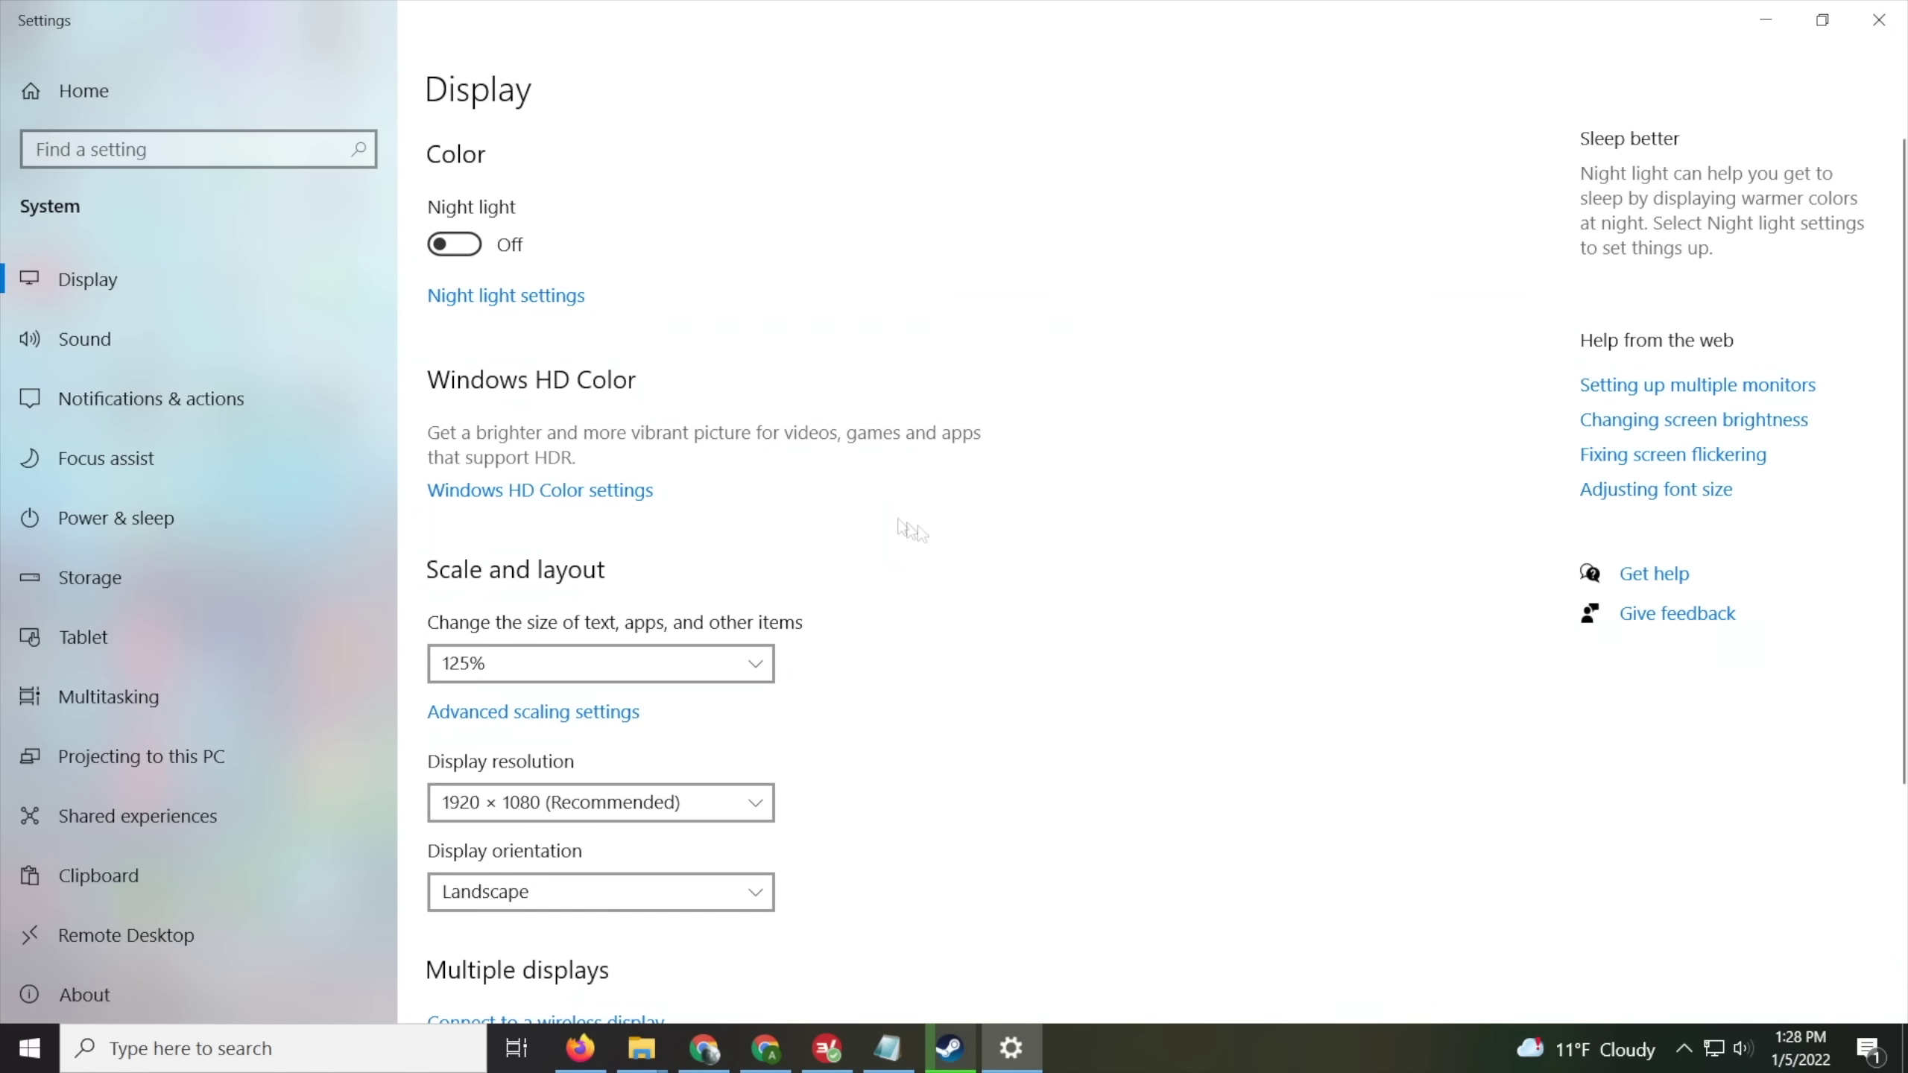
{"action": "left_click", "coordinate": [560, 659]}
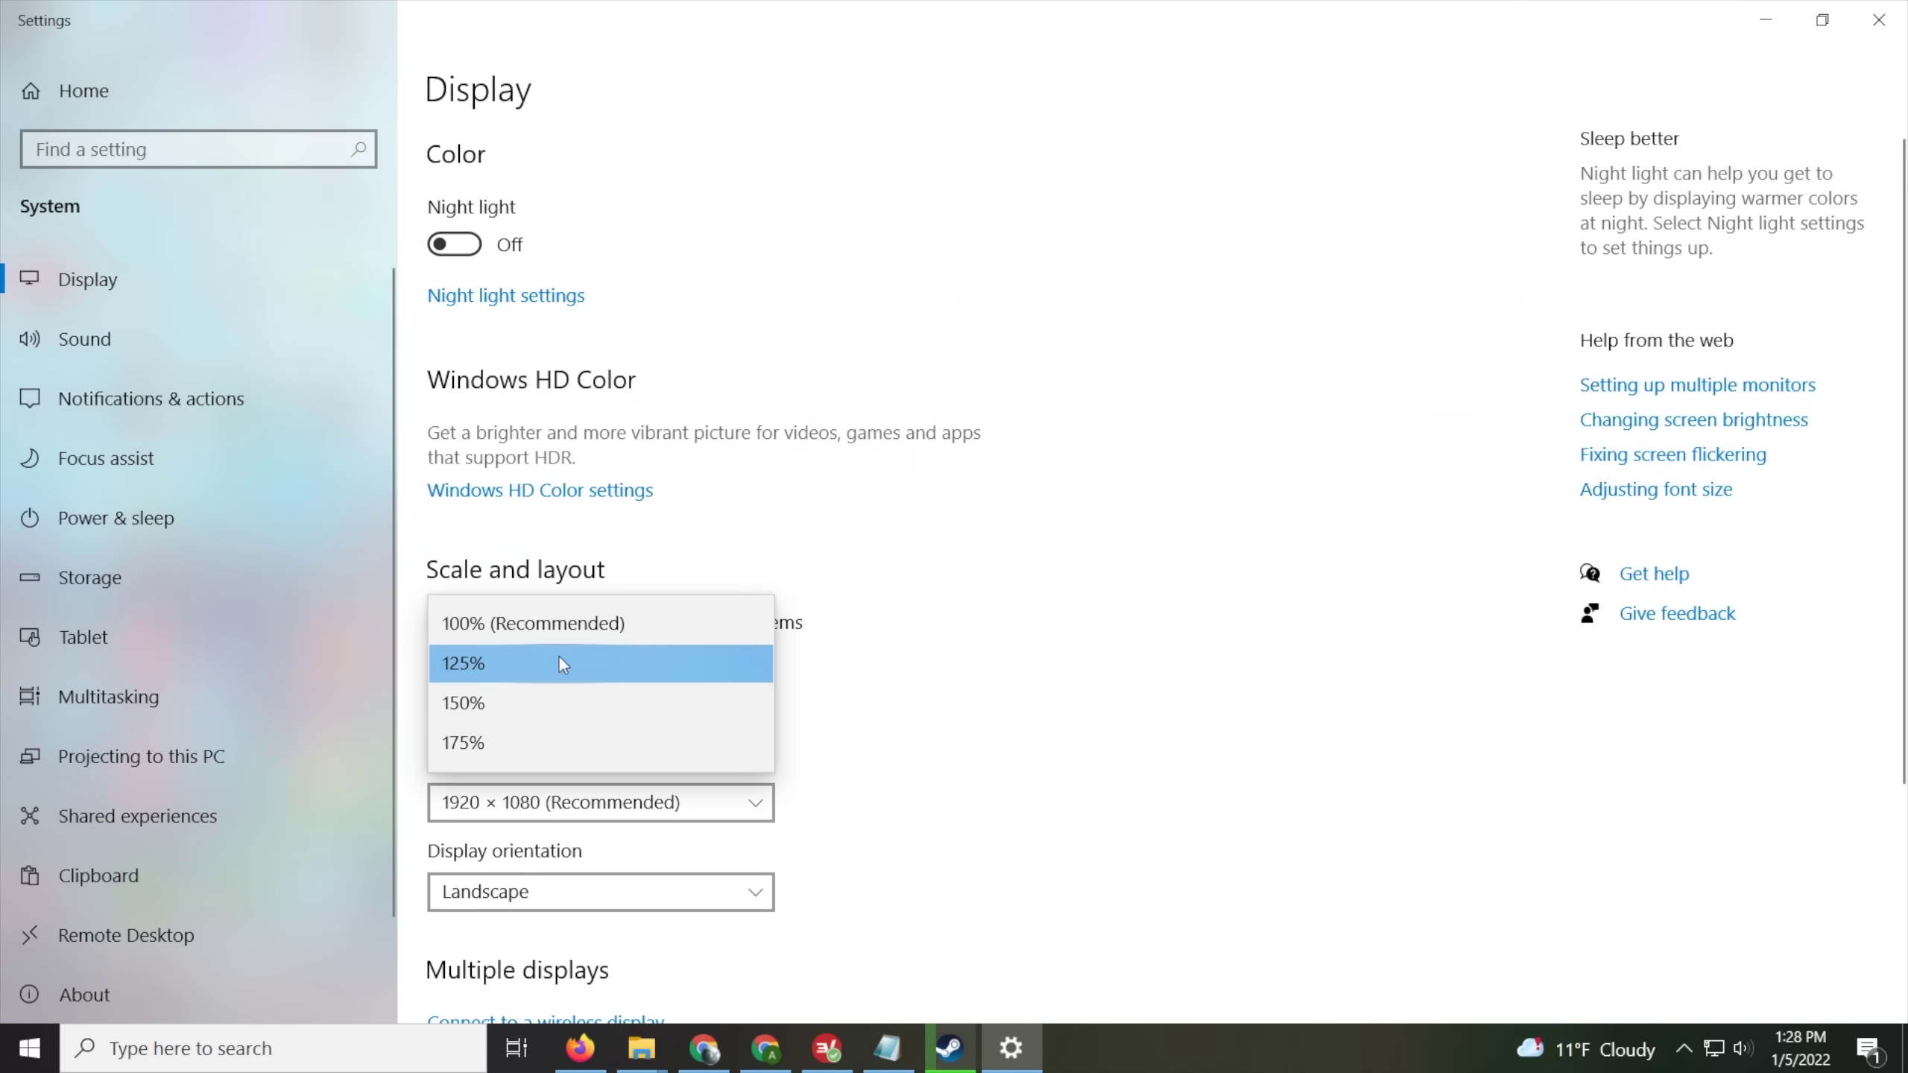
{"action": "left_click", "coordinate": [516, 630]}
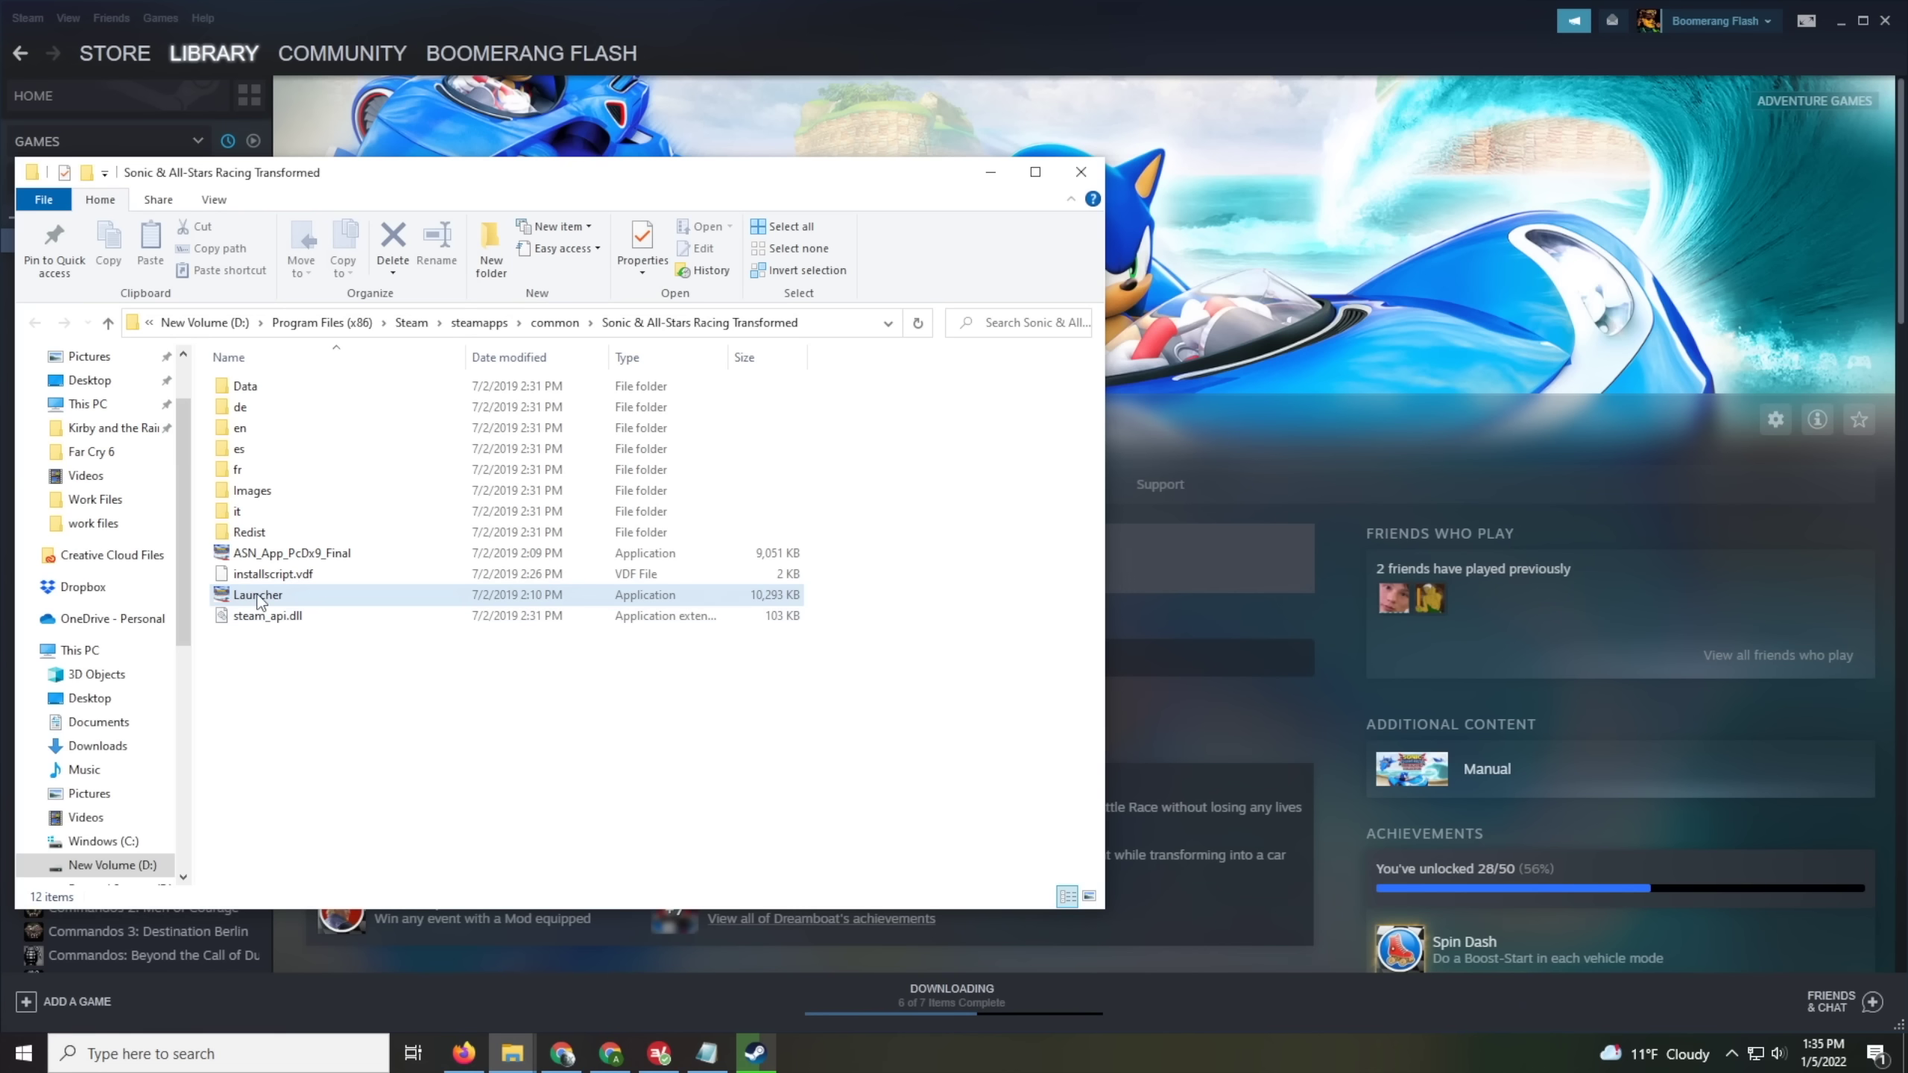
Open the Sonic & All-Stars Racing Transformed Launcher's high DPI settings, then Windows' advanced scaling settings.
{"action": "right_click", "coordinate": [316, 595]}
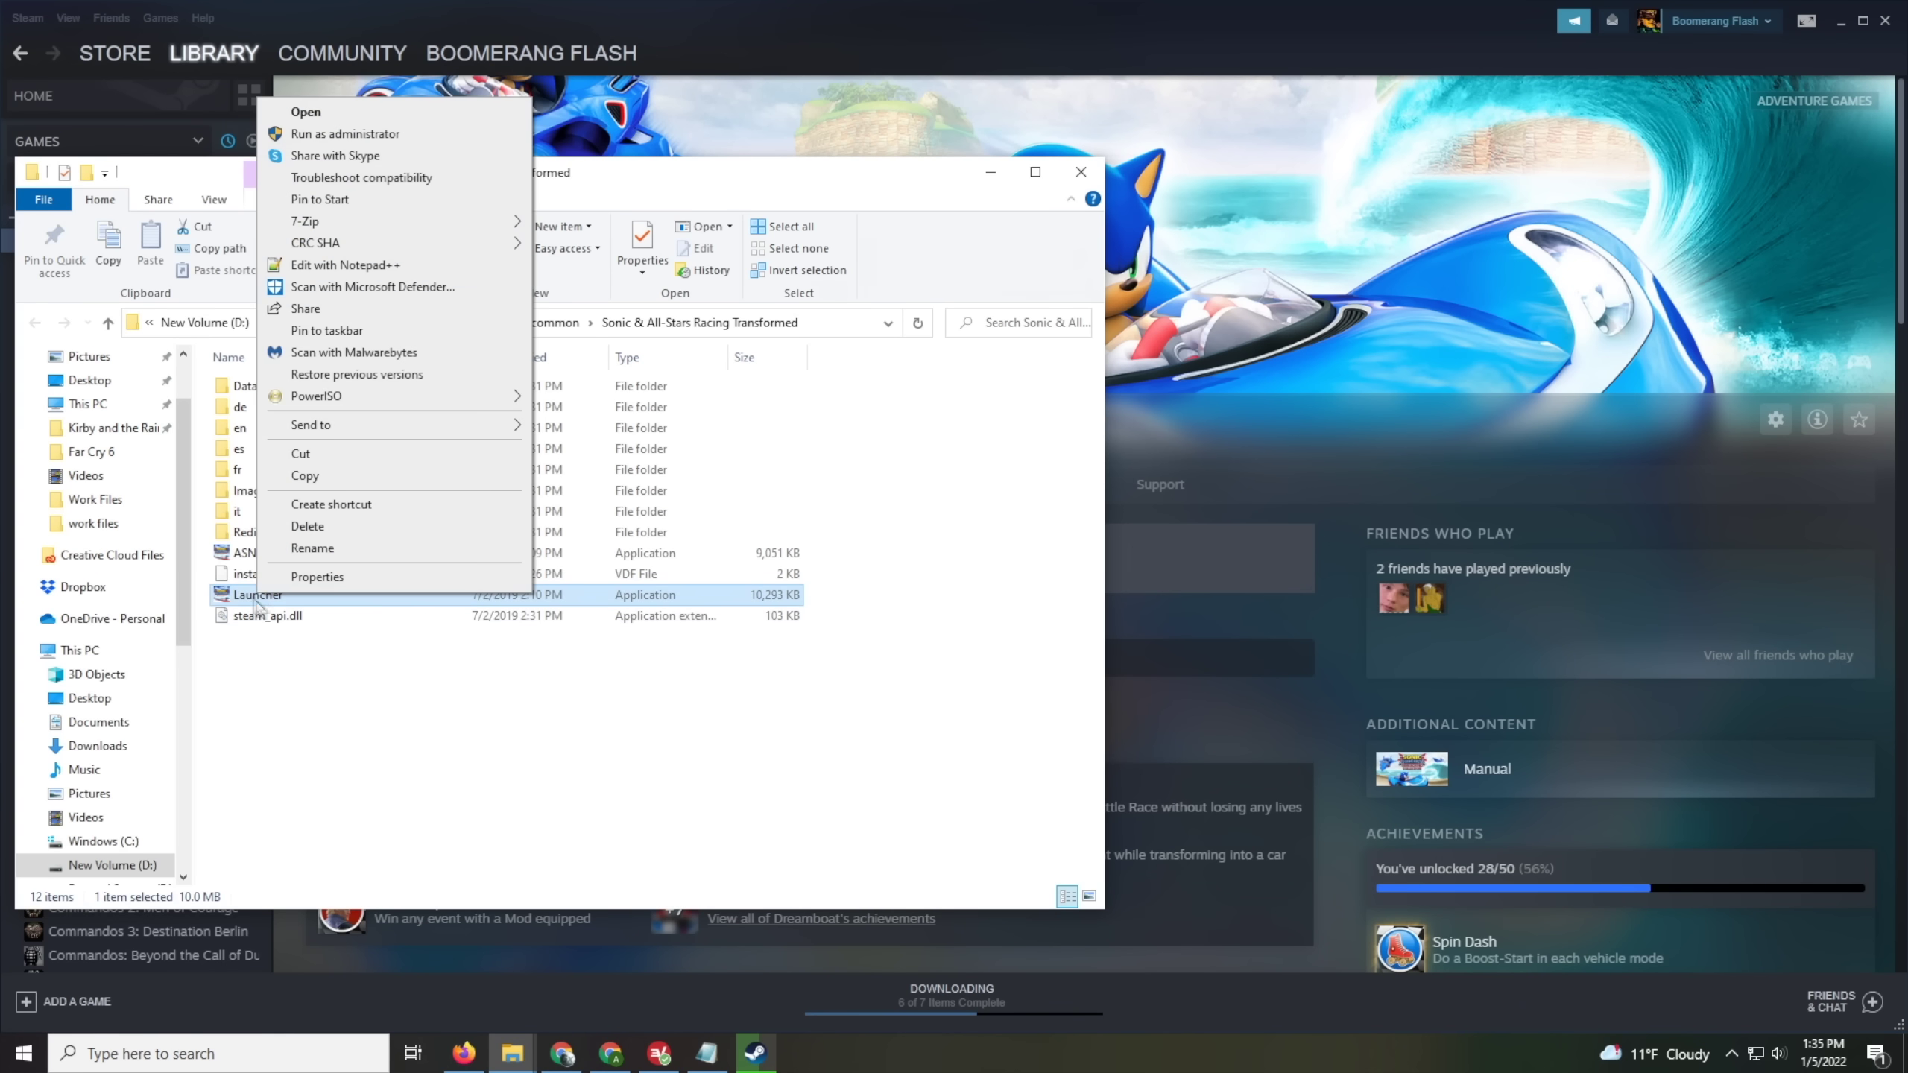
{"action": "left_click", "coordinate": [315, 574]}
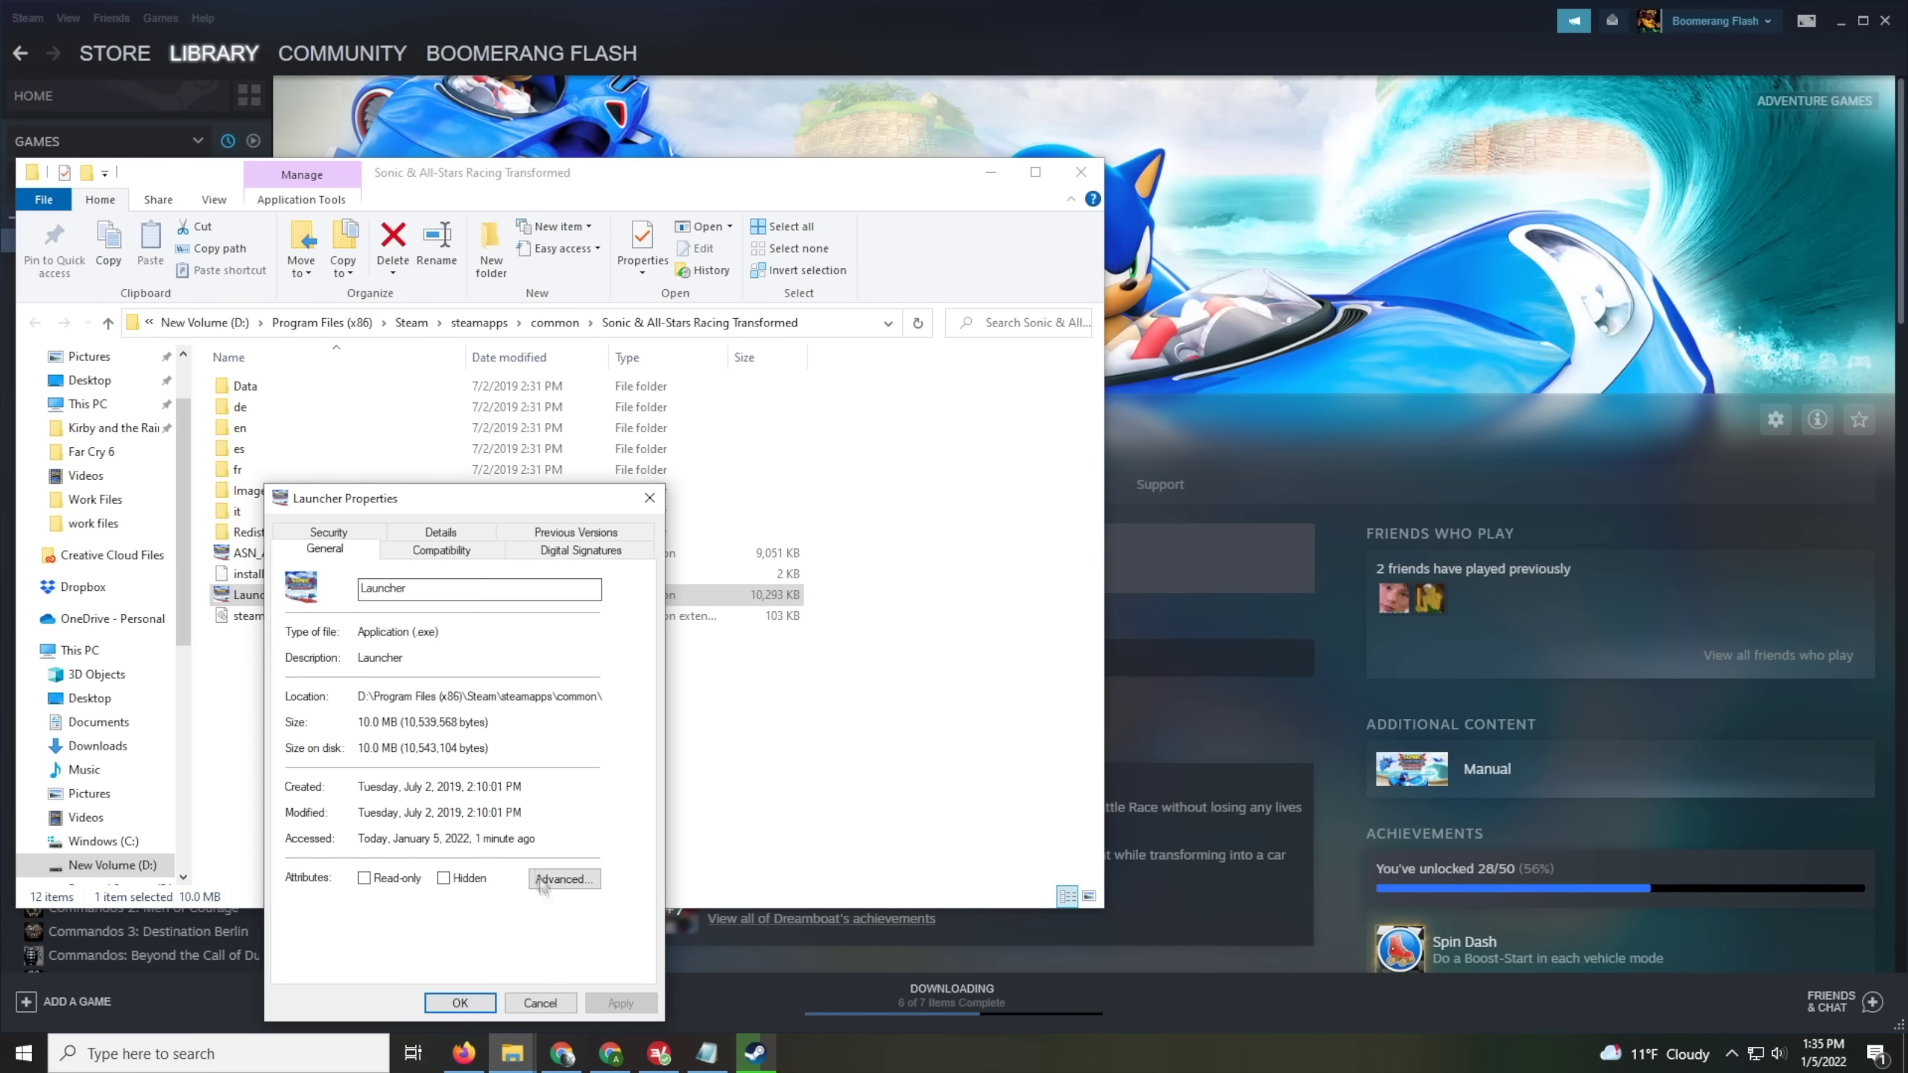
{"action": "left_click", "coordinate": [430, 556]}
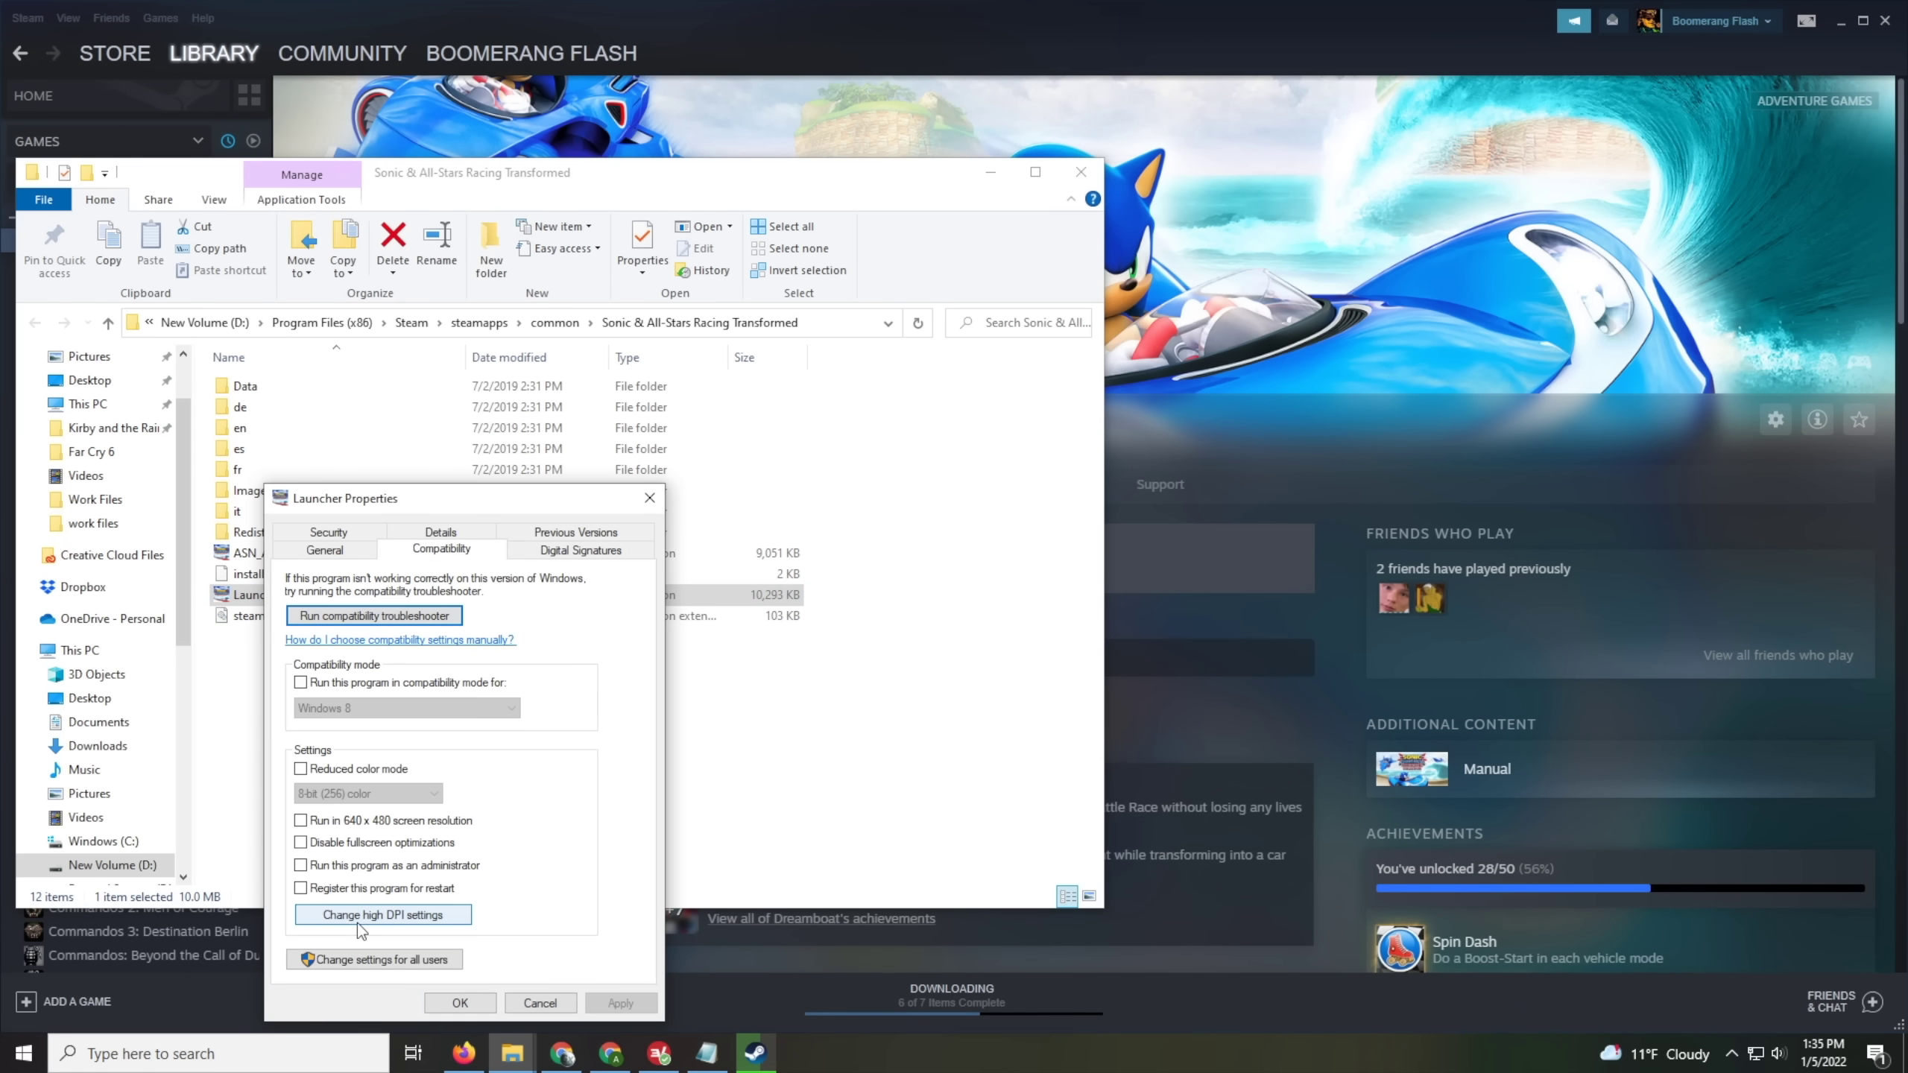
{"action": "left_click", "coordinate": [384, 916]}
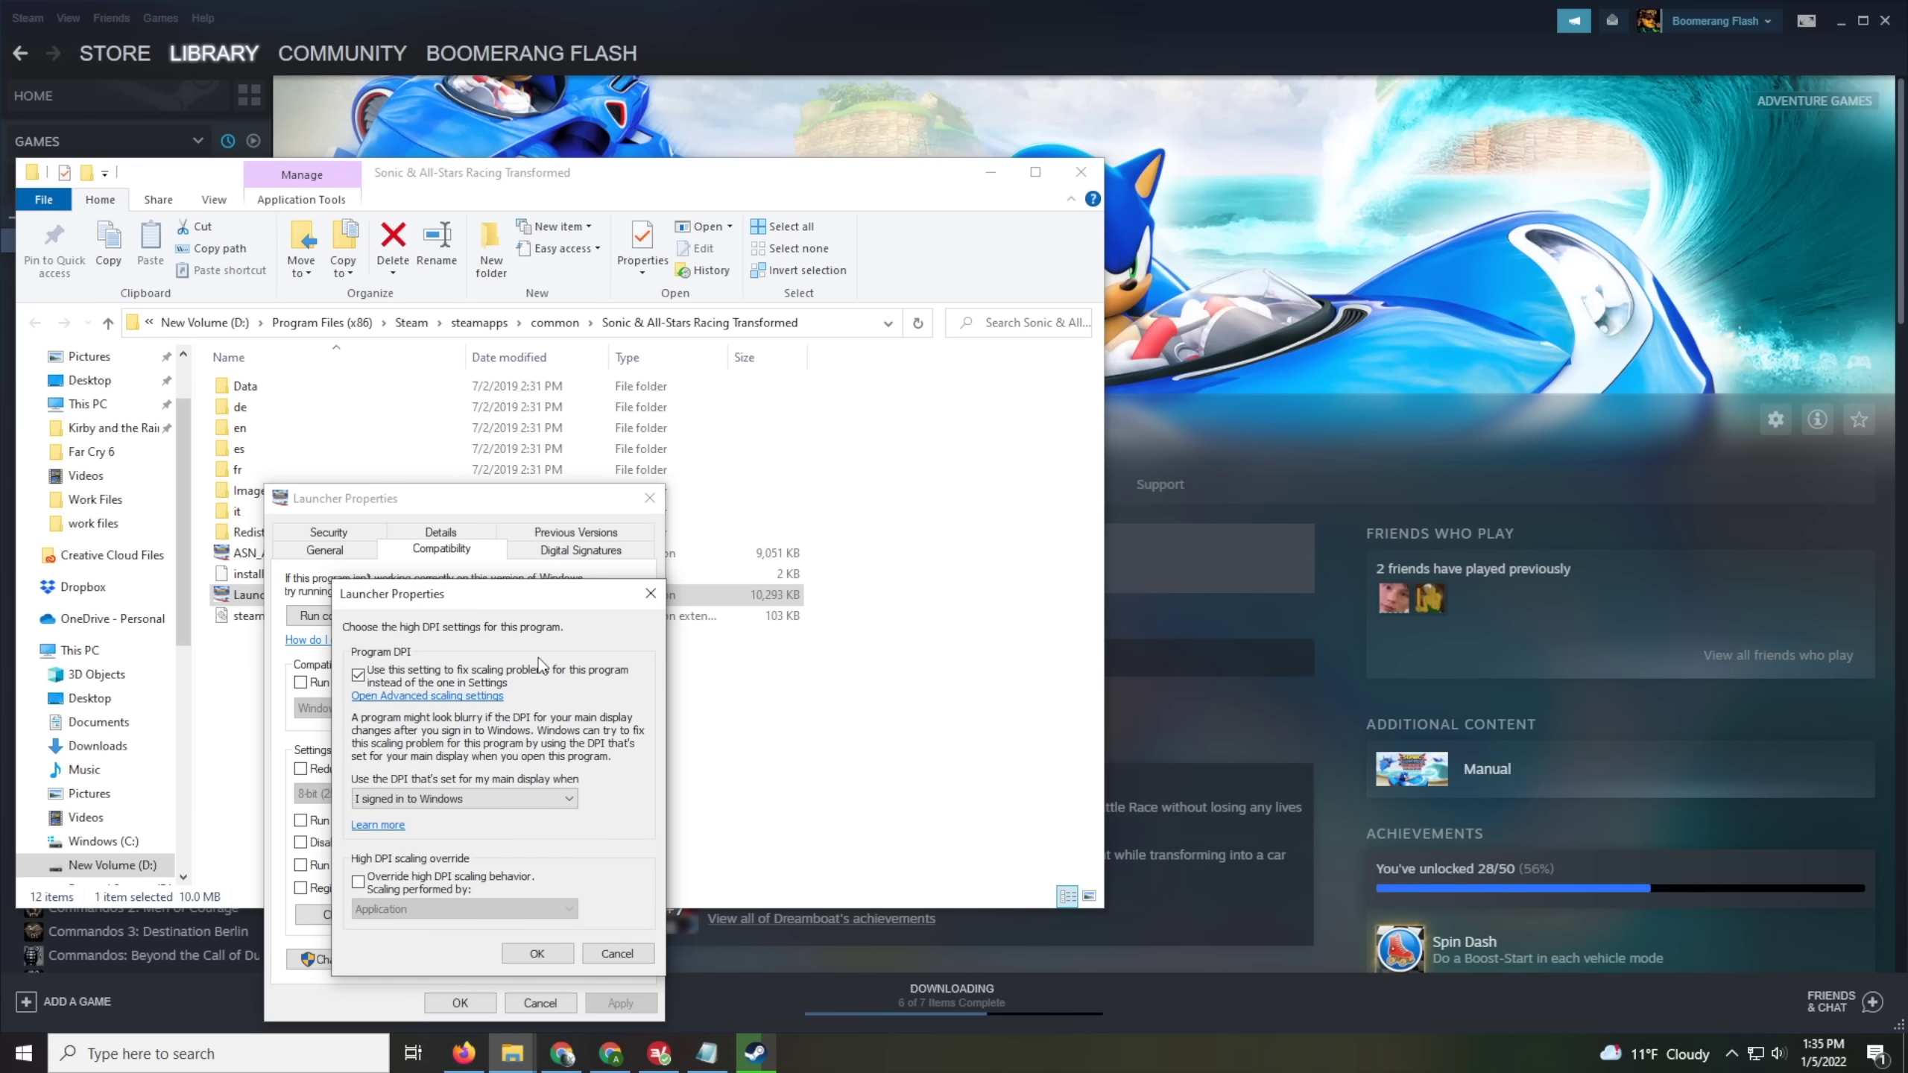
{"action": "left_click", "coordinate": [459, 698]}
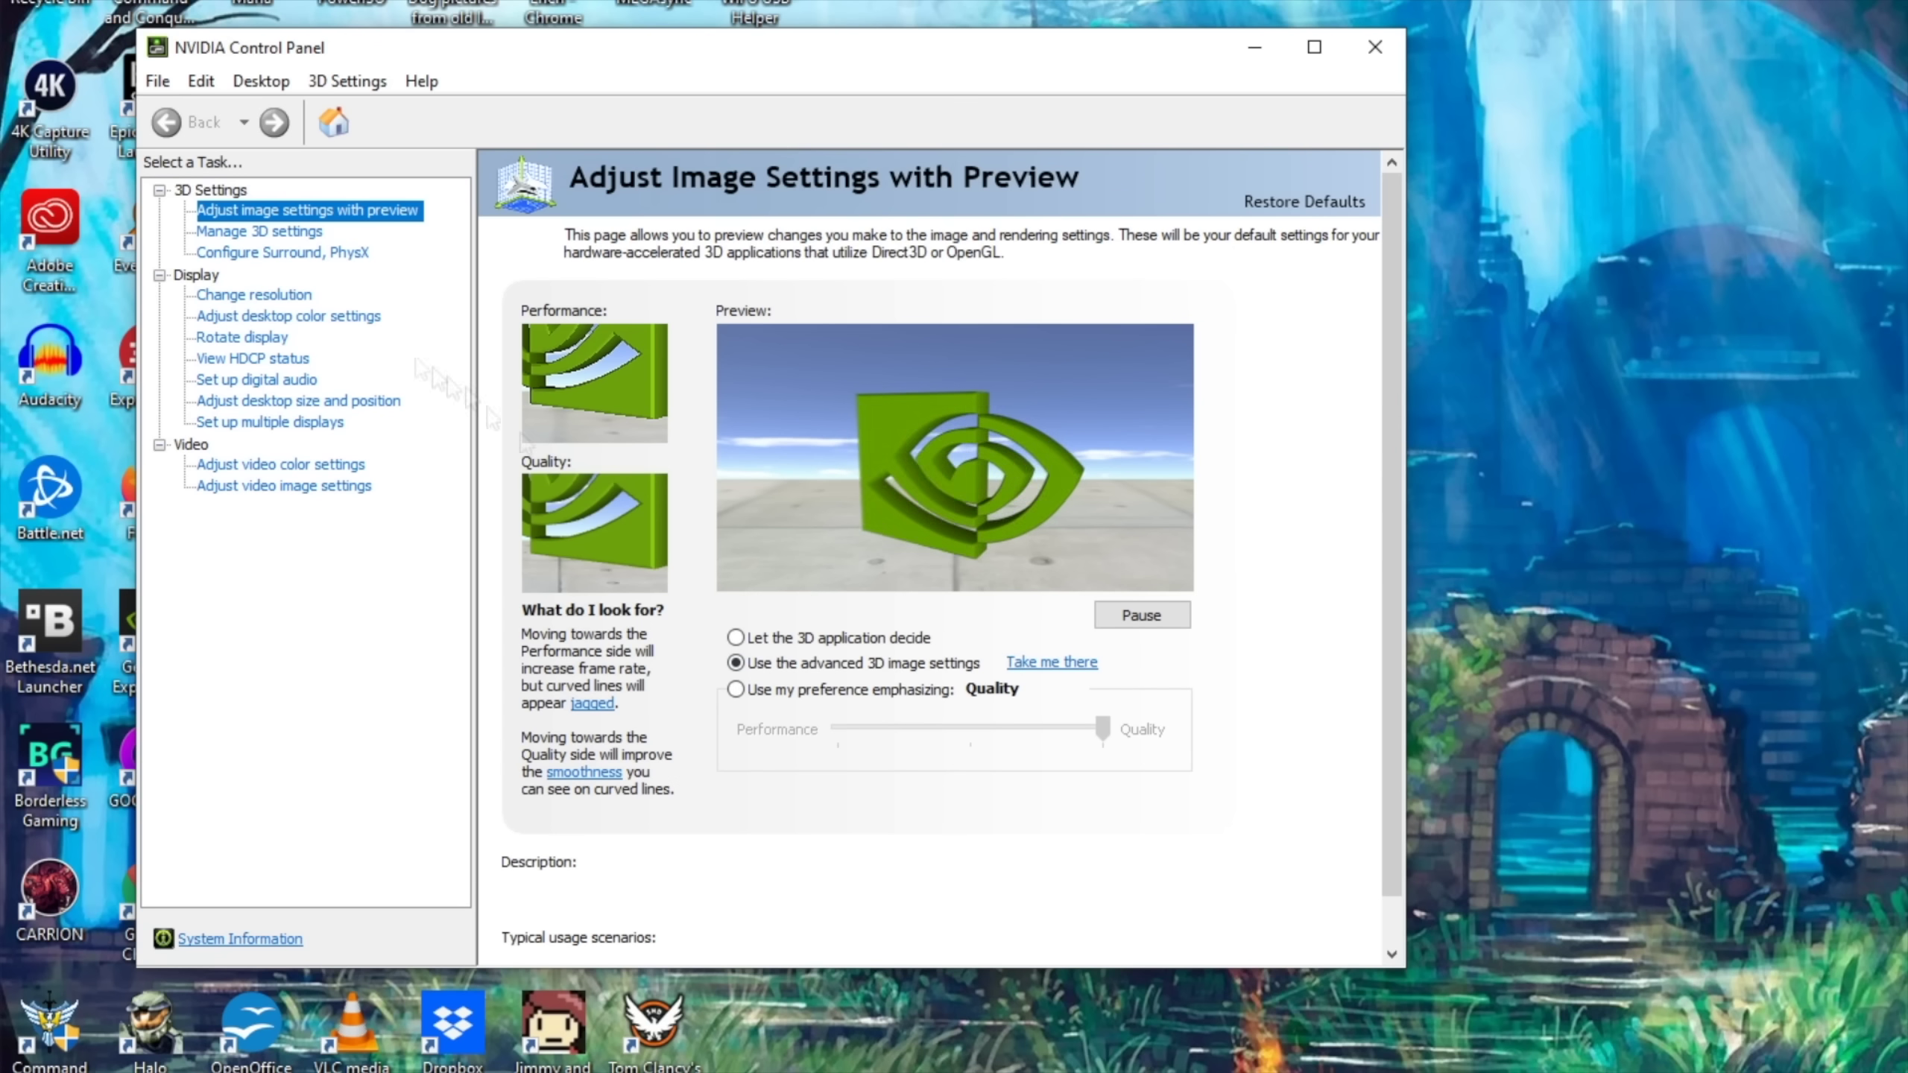
Set Low Latency Mode to On, not Ultra, under Global Settings in Manage 3D settings.
{"action": "left_click", "coordinate": [259, 231]}
{"action": "left_click_drag", "start_coordinate": [1168, 511], "coordinate": [1165, 609]}
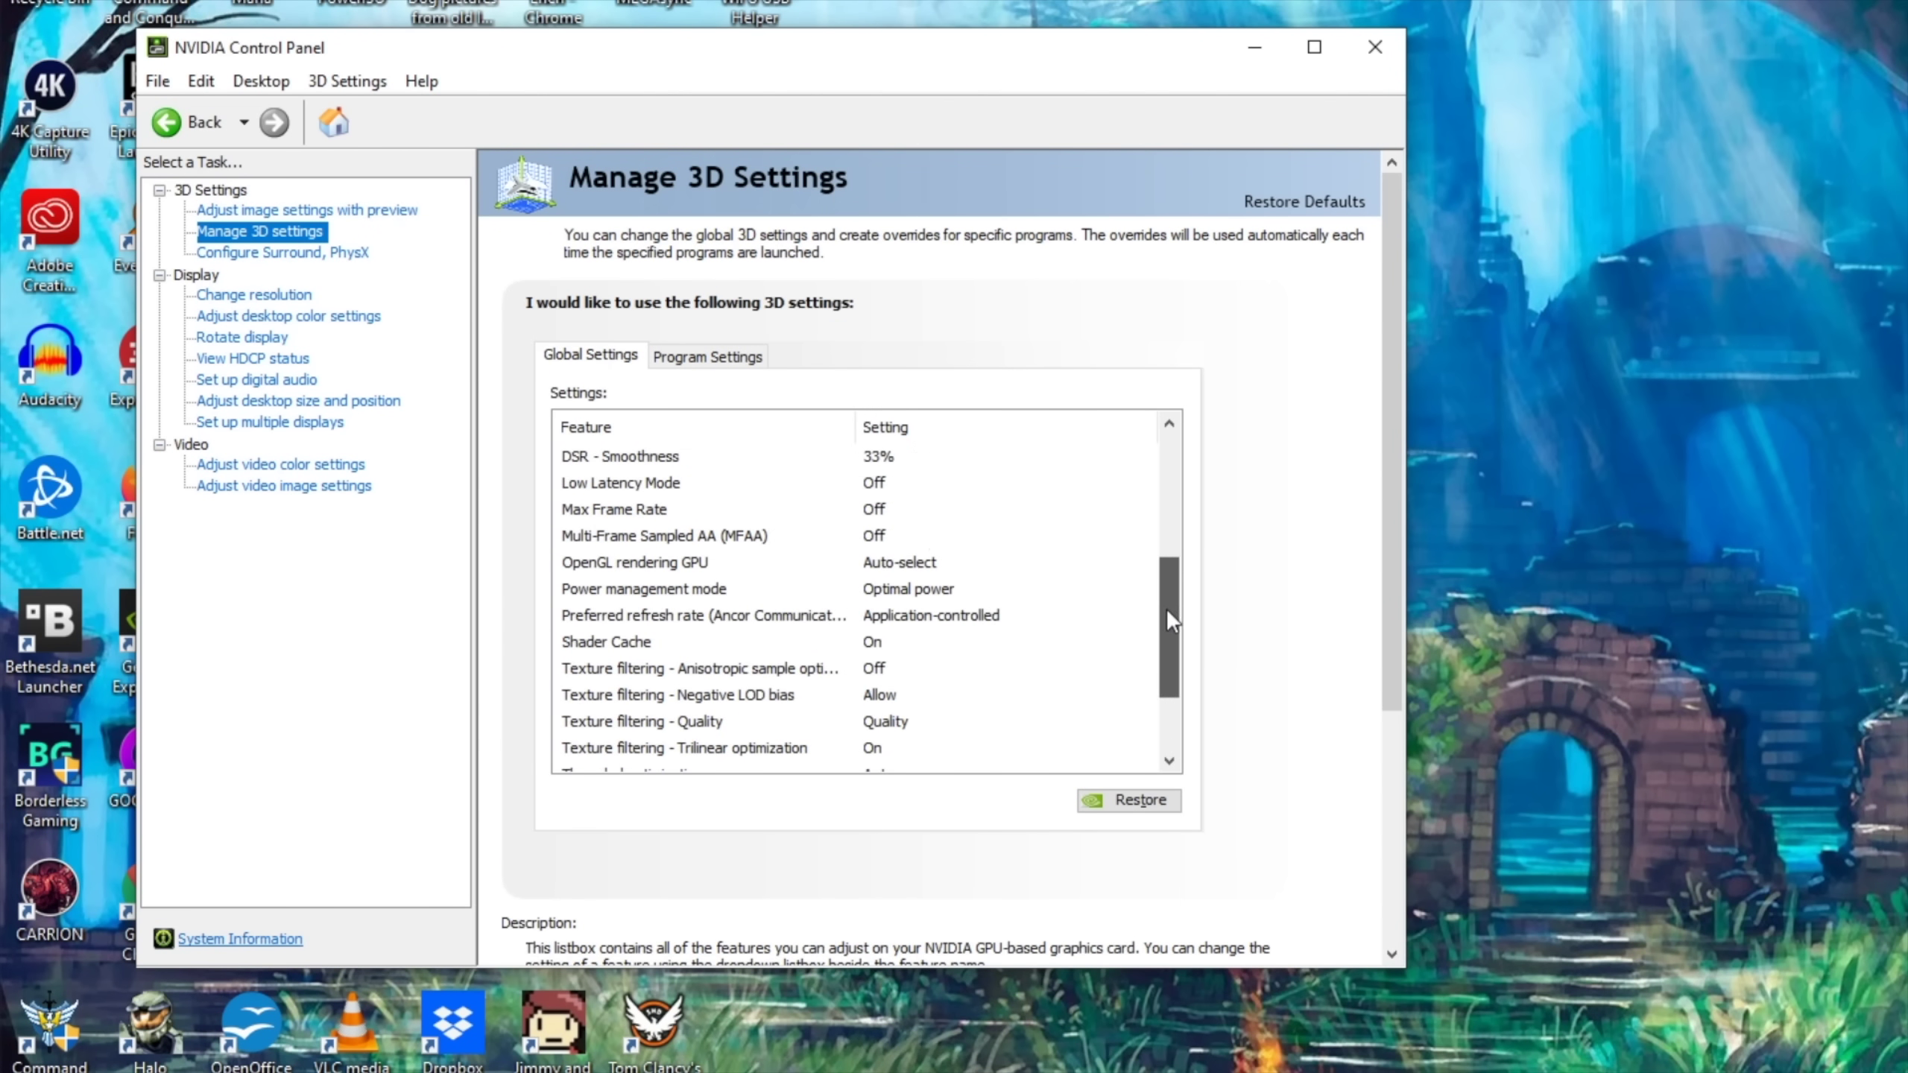
{"action": "left_click", "coordinate": [880, 482]}
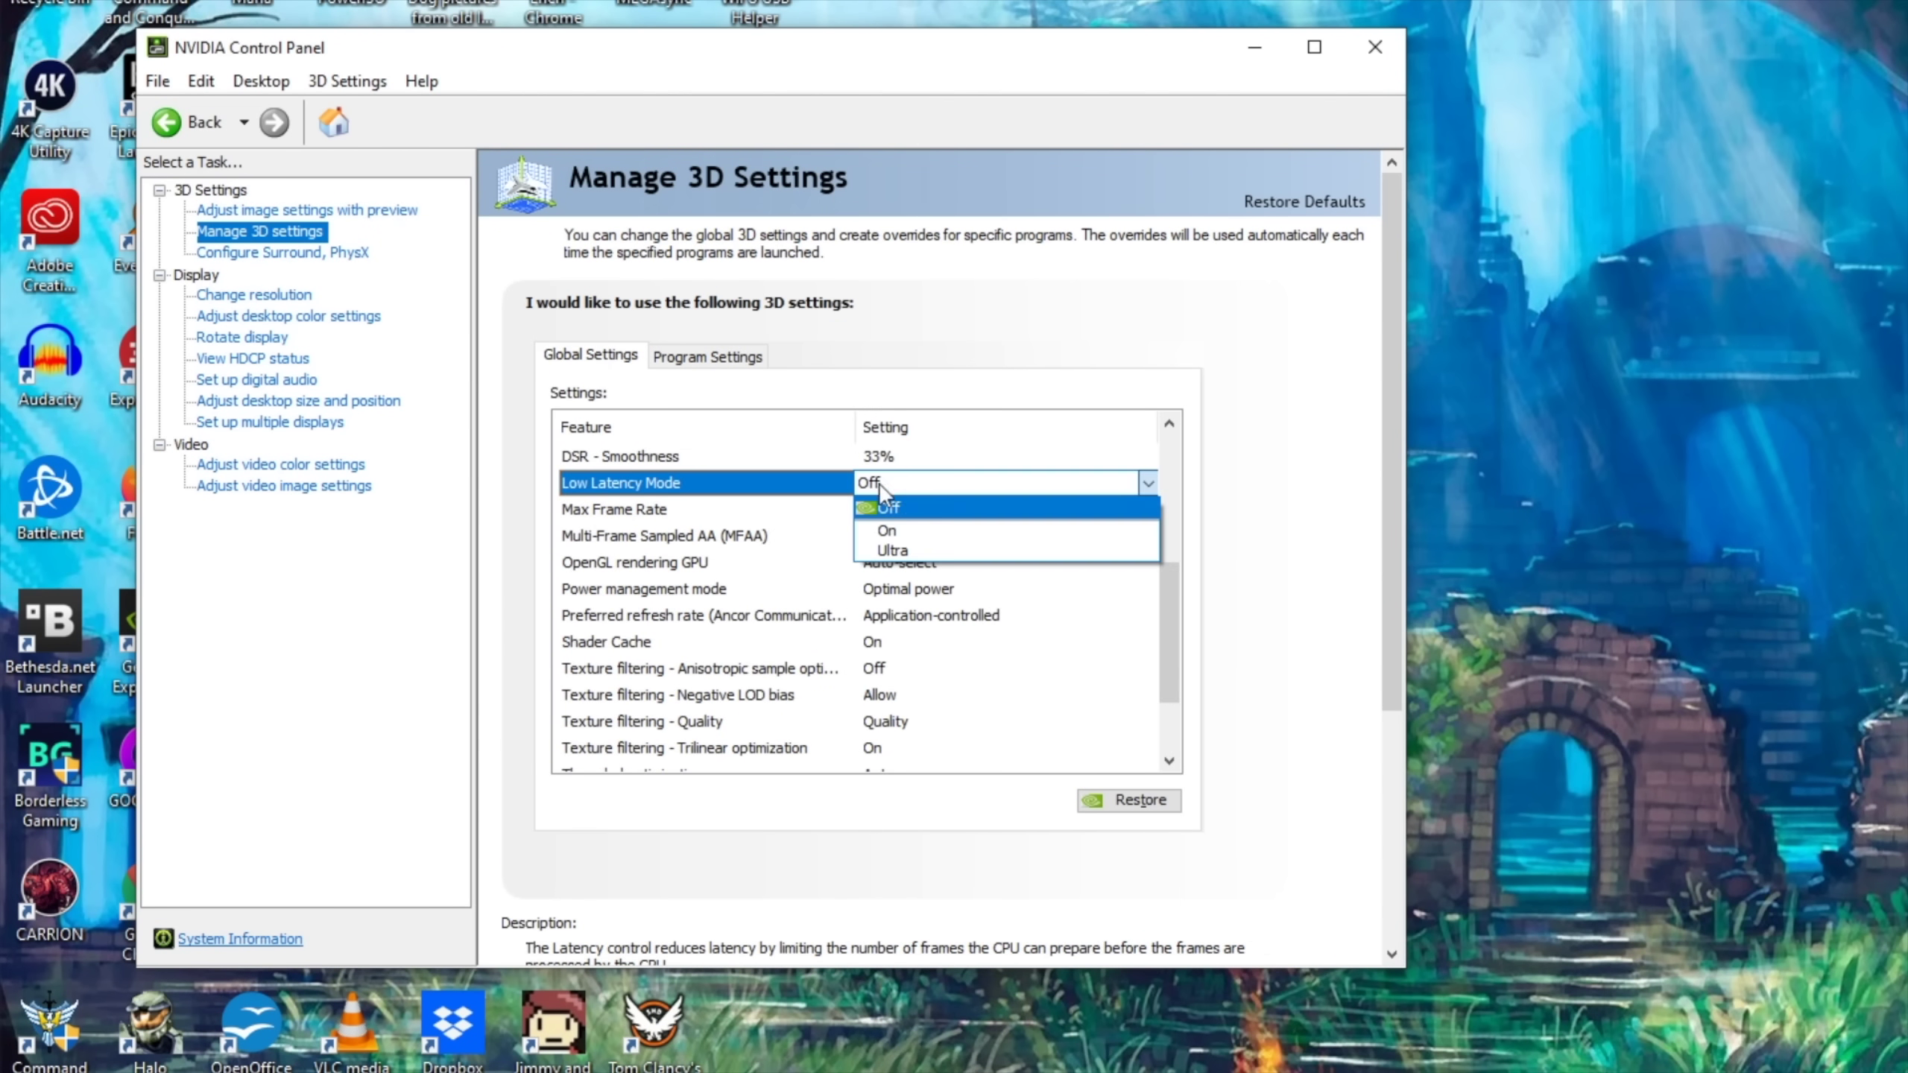
{"action": "left_click", "coordinate": [903, 543]}
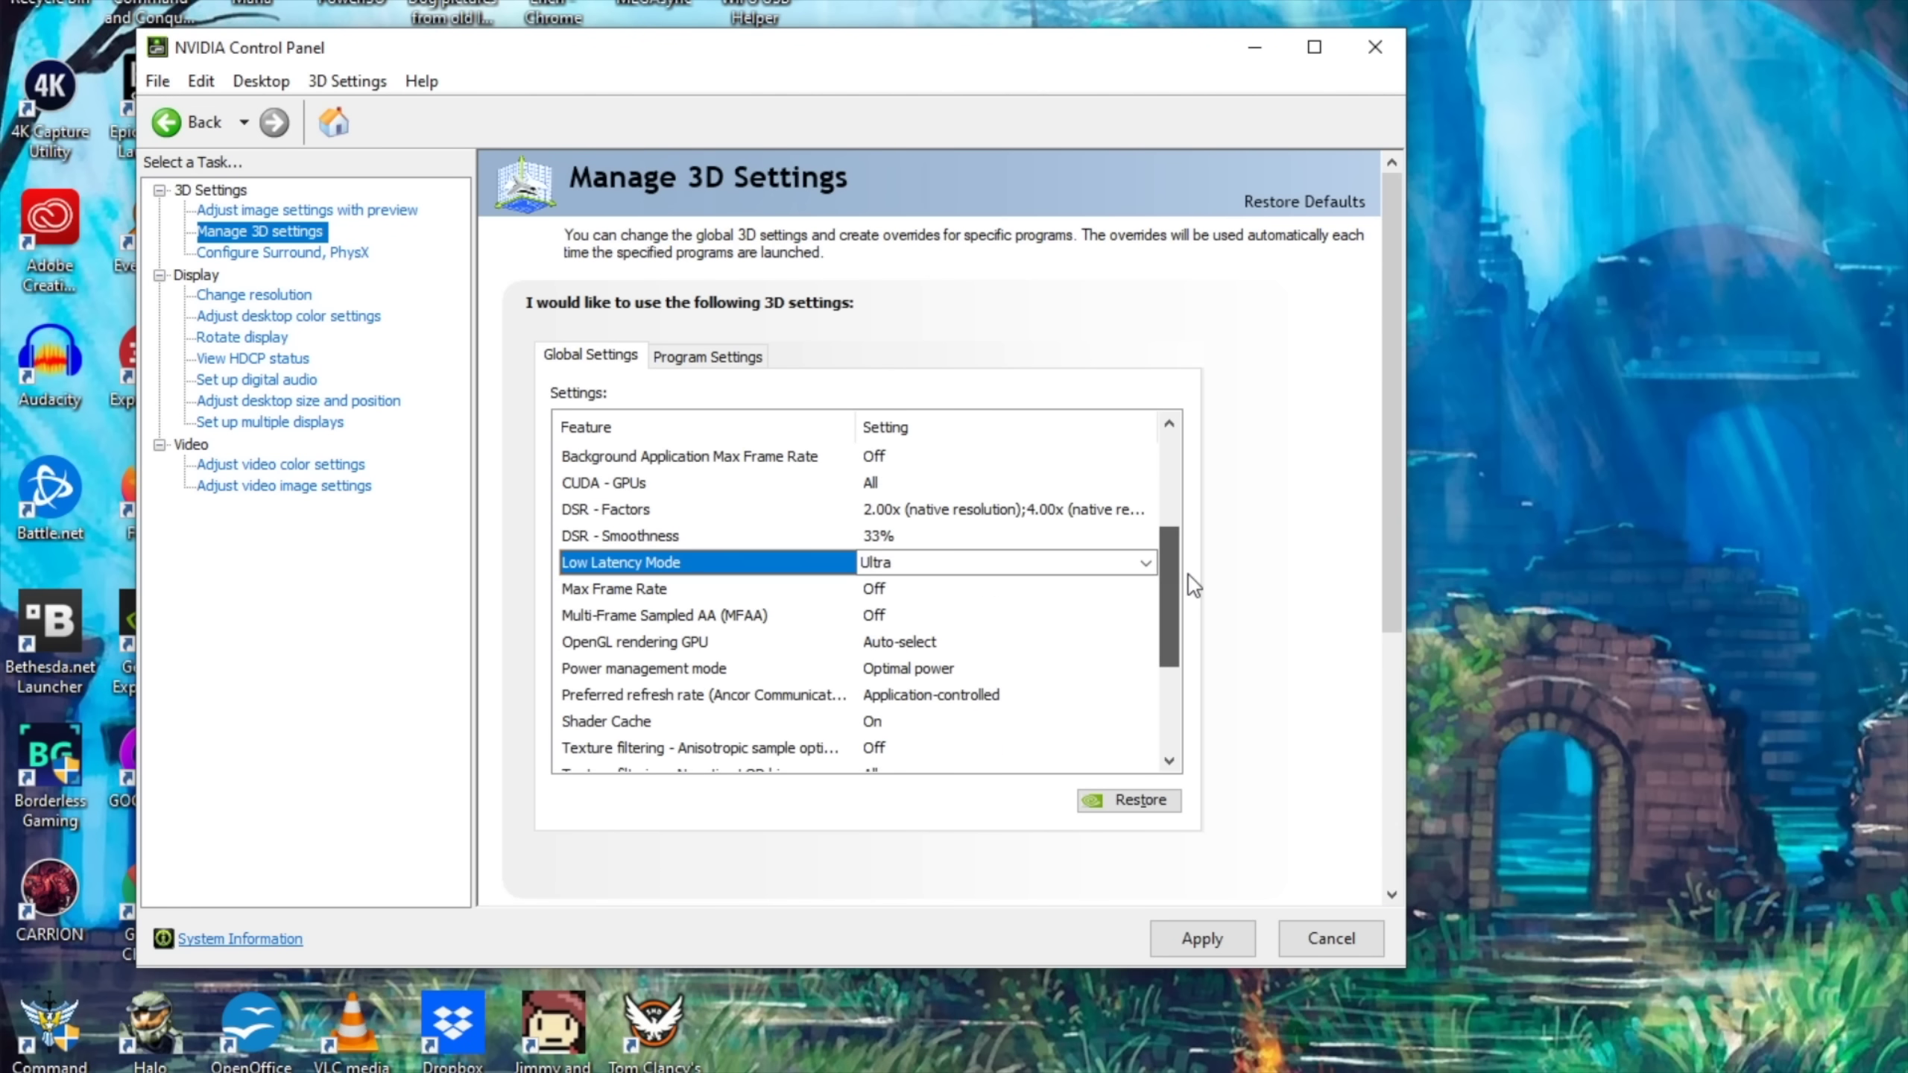
{"action": "left_click", "coordinate": [920, 562]}
{"action": "left_click", "coordinate": [926, 609]}
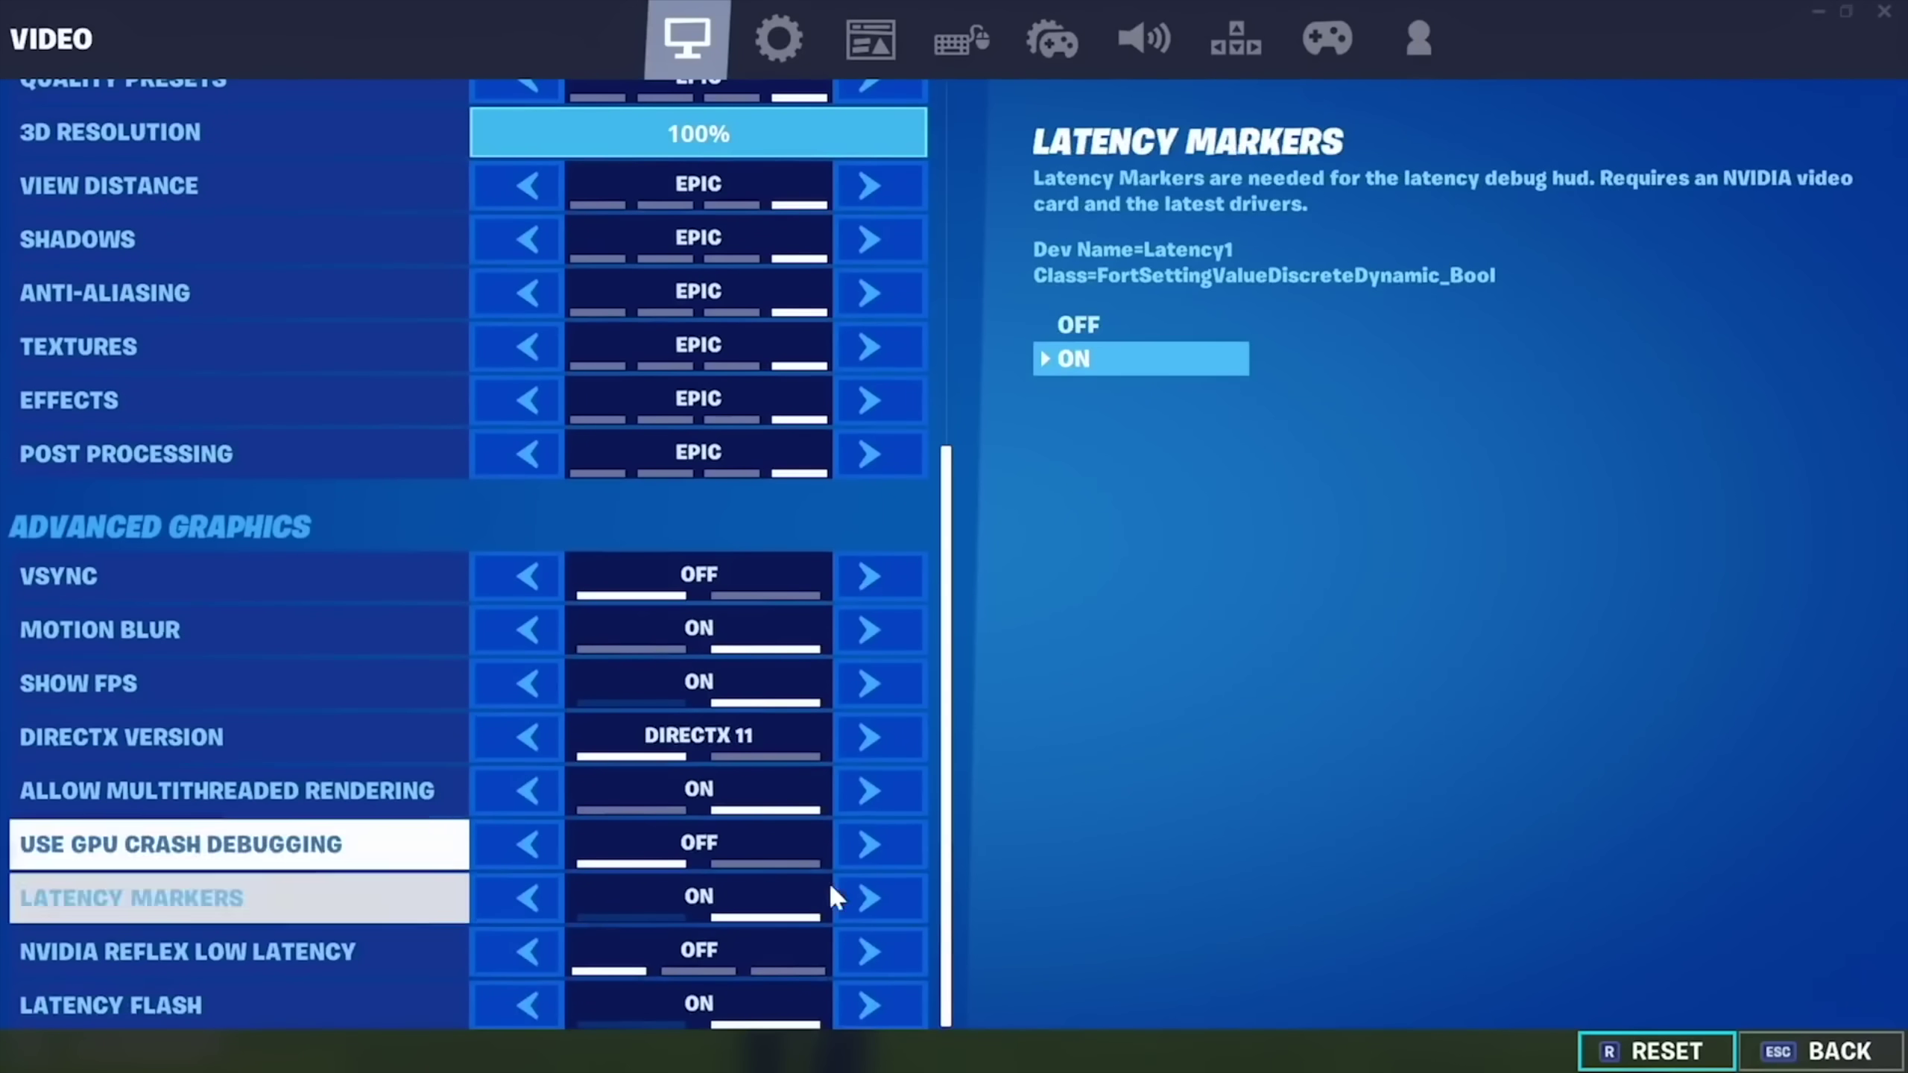
Set Fortnite's NVIDIA Reflex Low Latency to On, then save the other game's video settings in FULLSCREEN mode.
{"action": "left_click", "coordinate": [887, 952]}
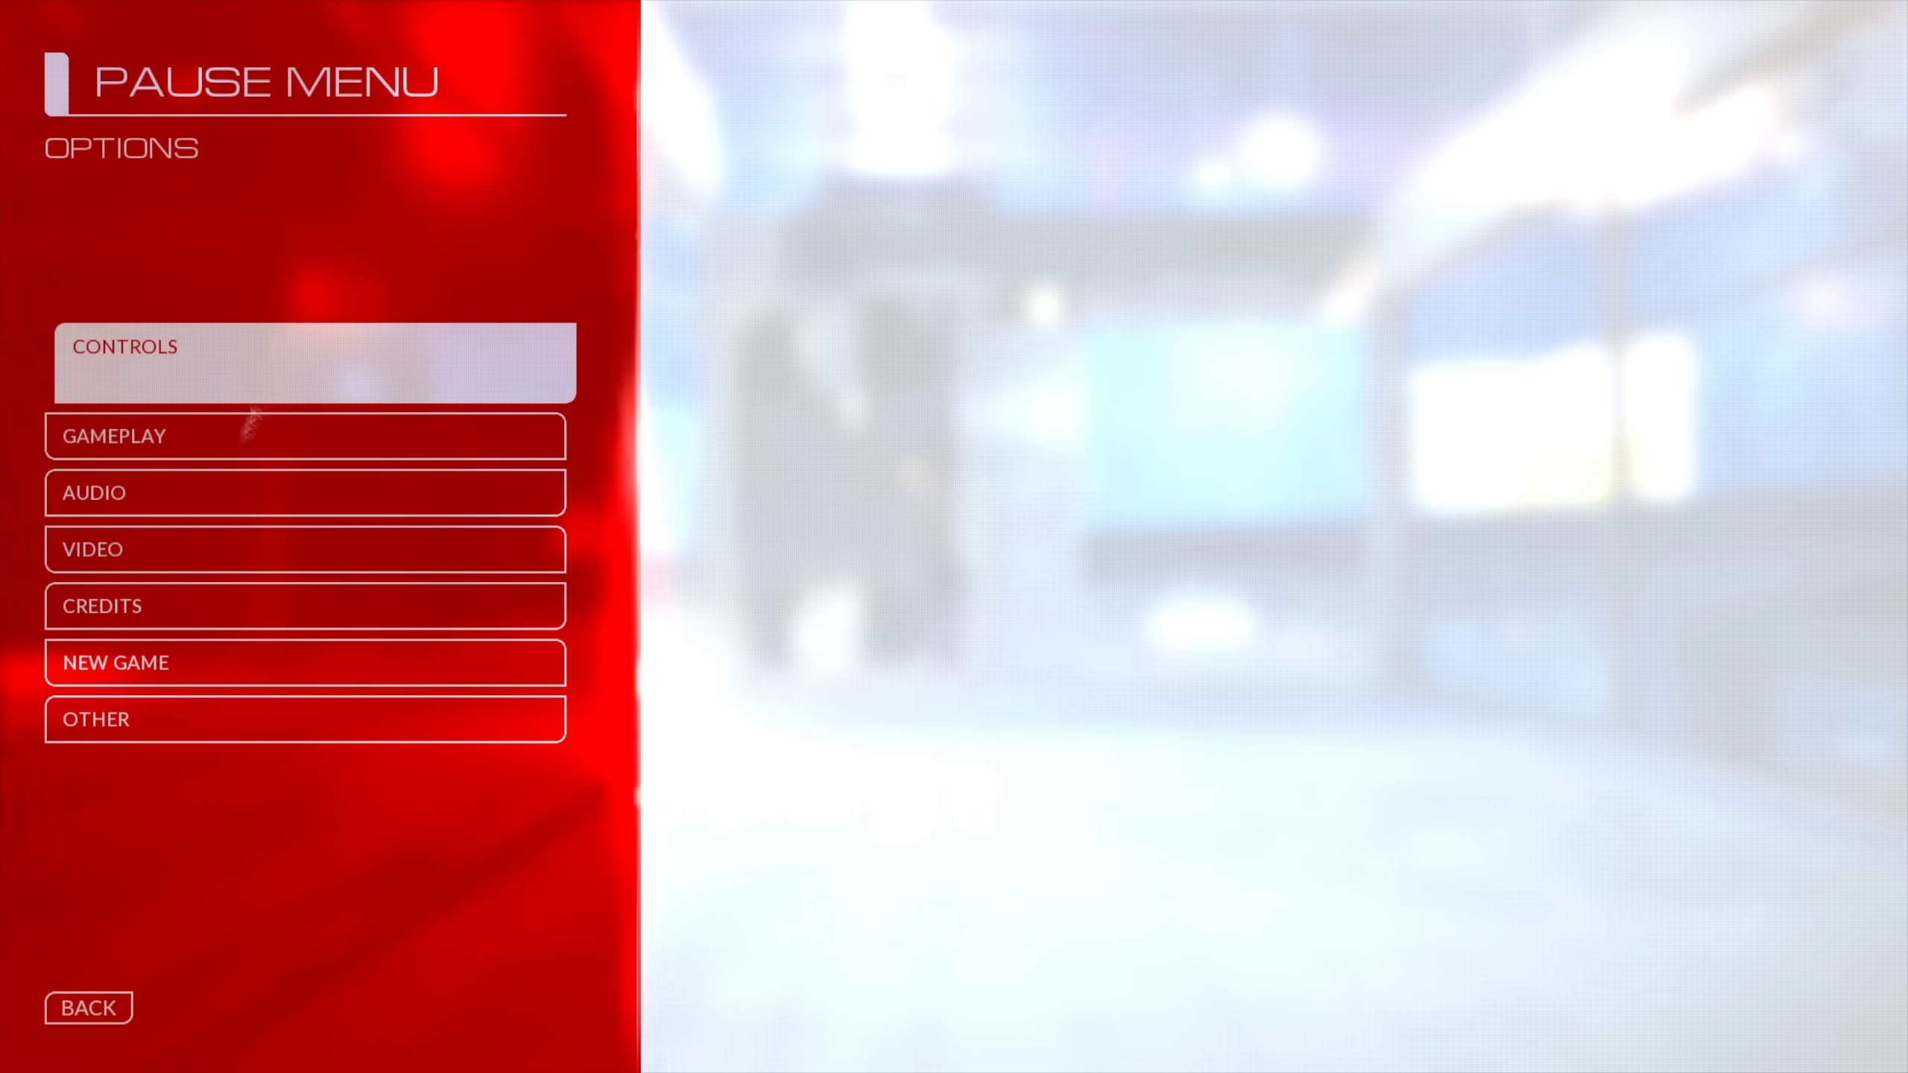
{"action": "left_click", "coordinate": [243, 544]}
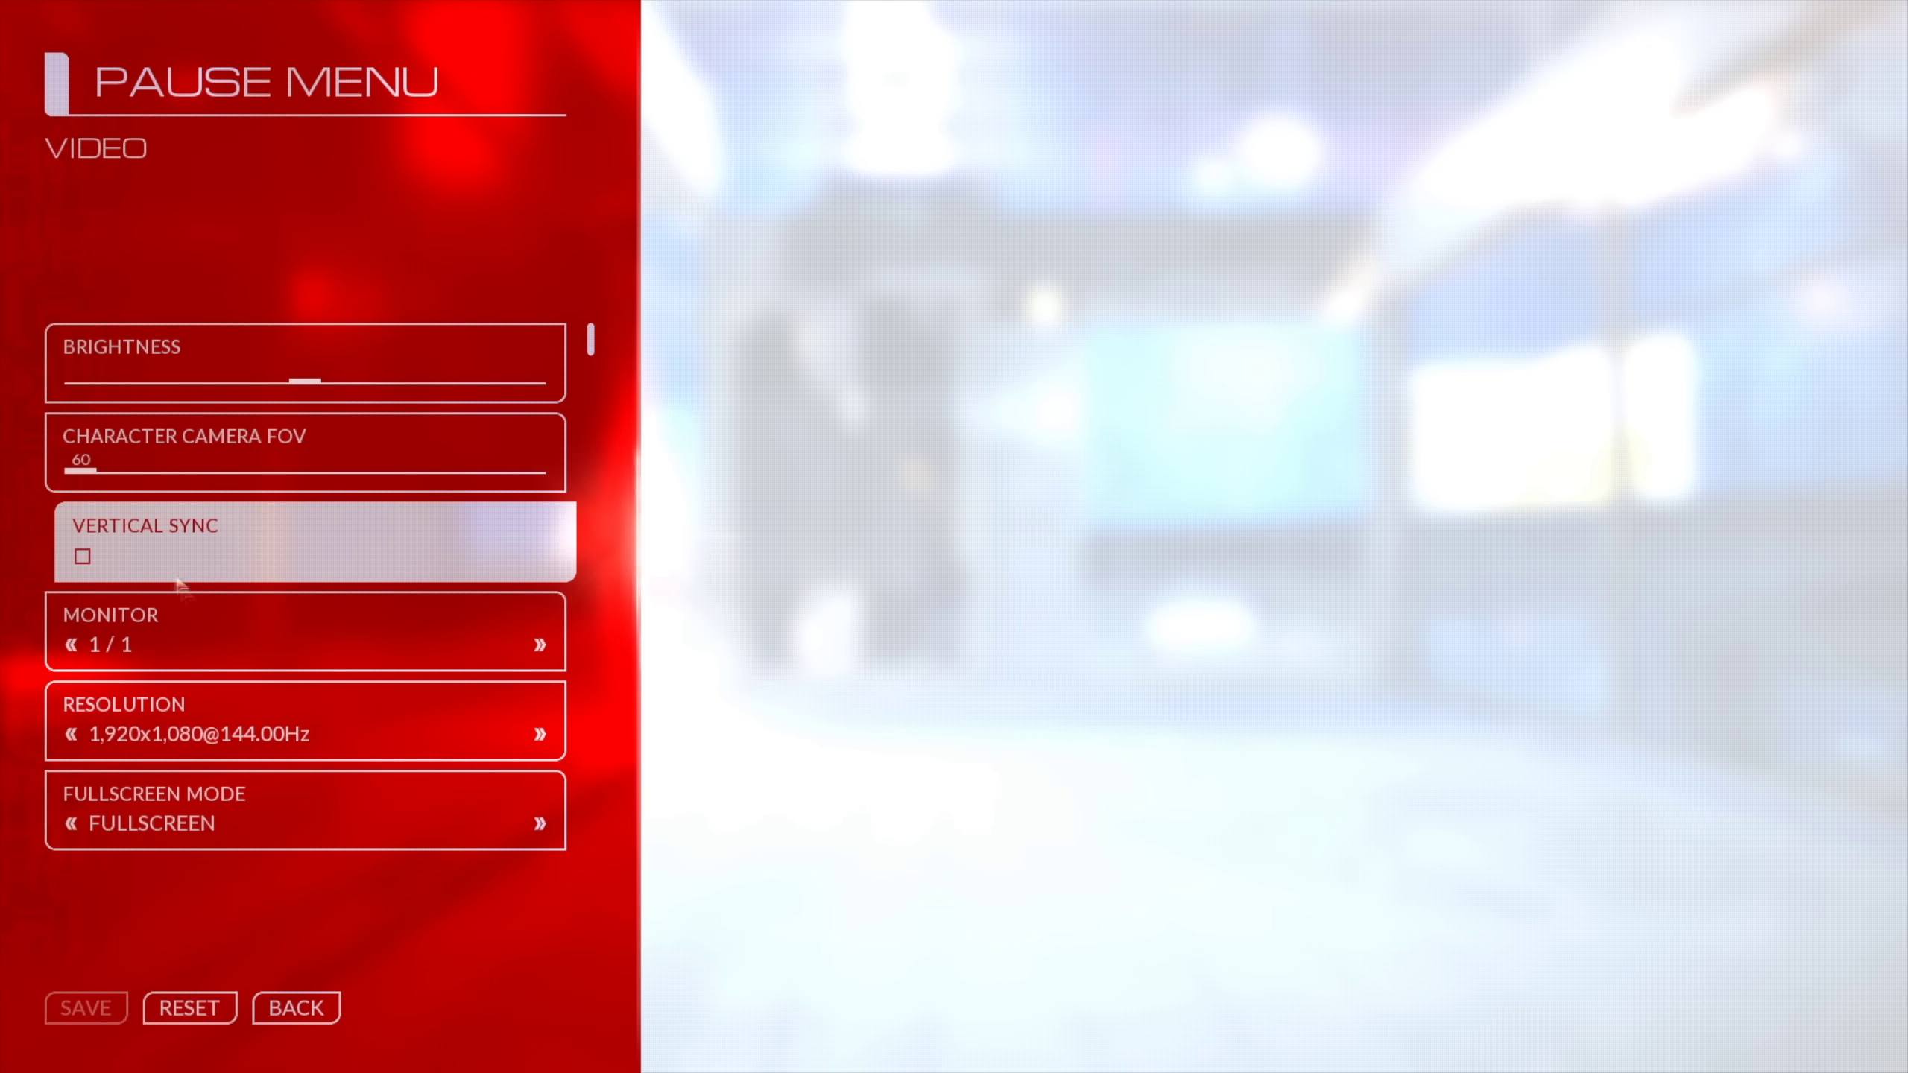
{"action": "left_click", "coordinate": [556, 834]}
{"action": "left_click", "coordinate": [559, 835]}
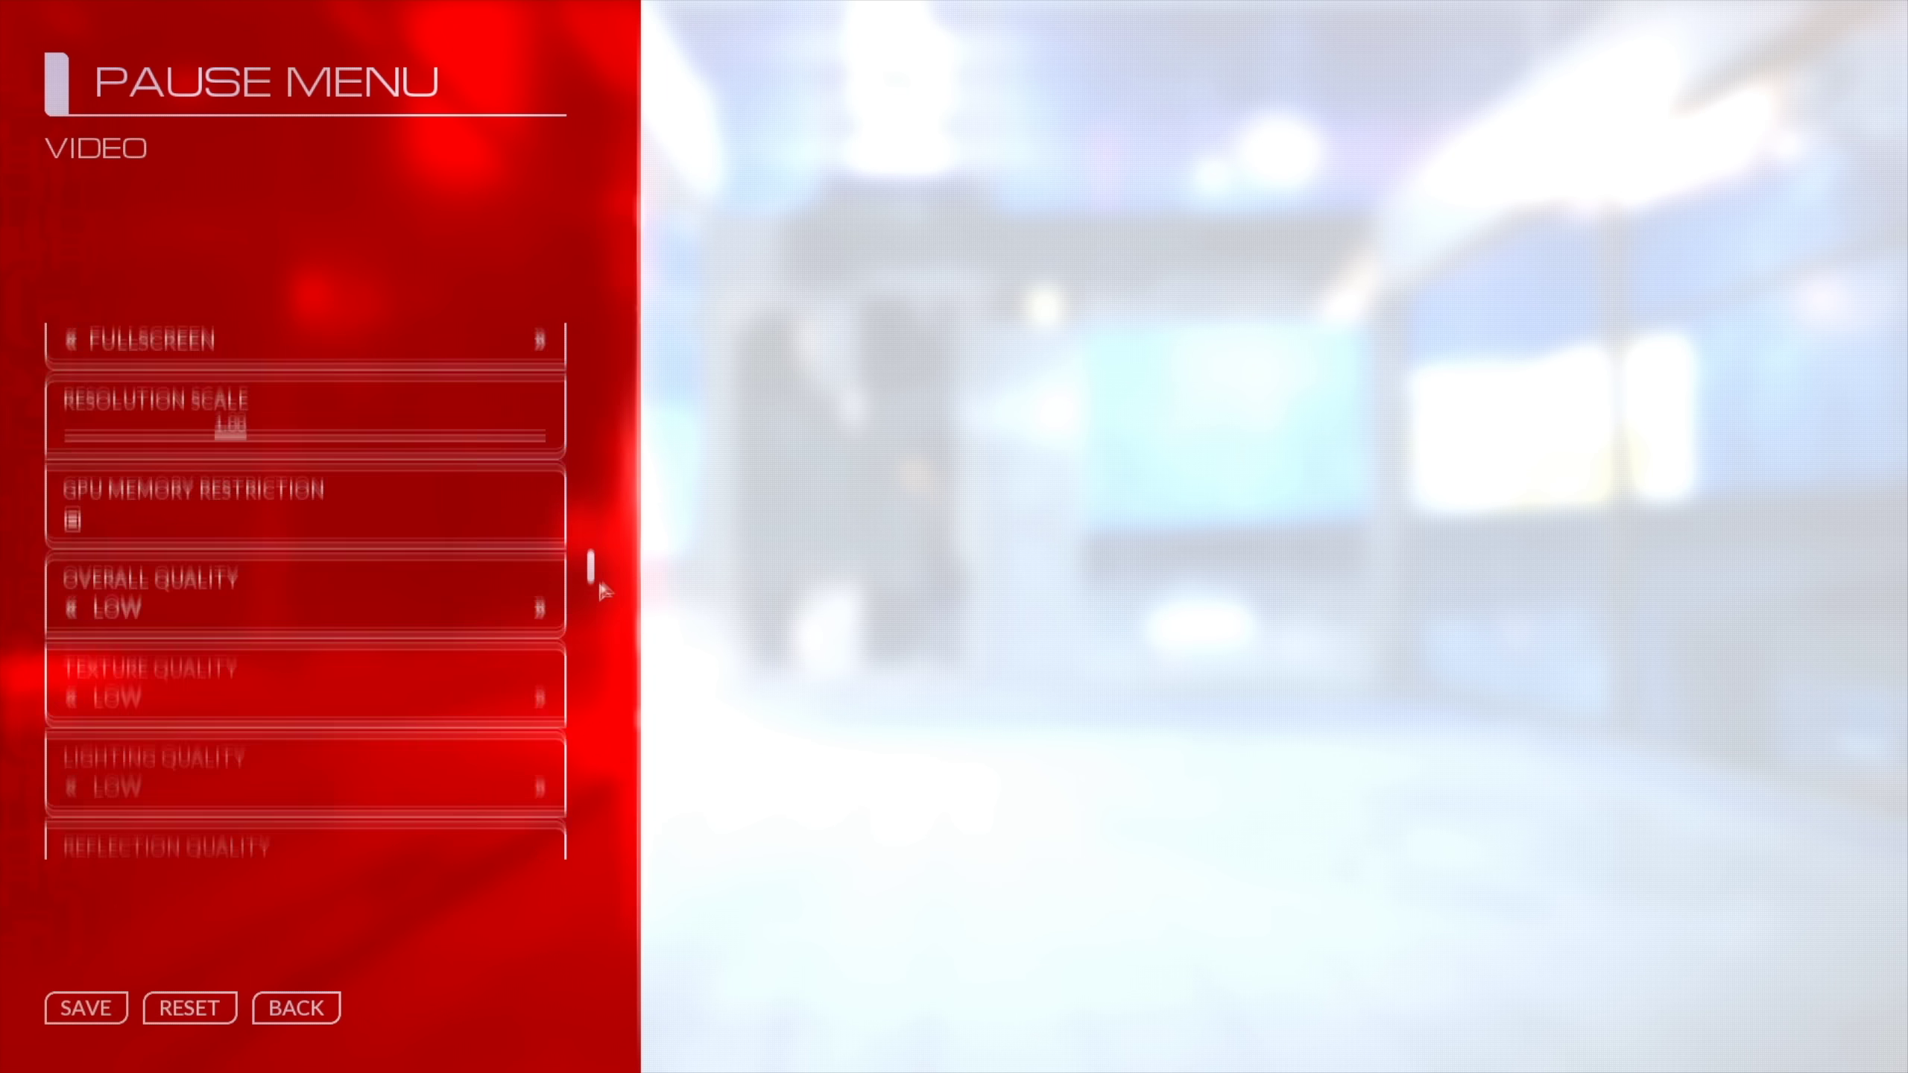
{"action": "left_click", "coordinate": [85, 1007]}
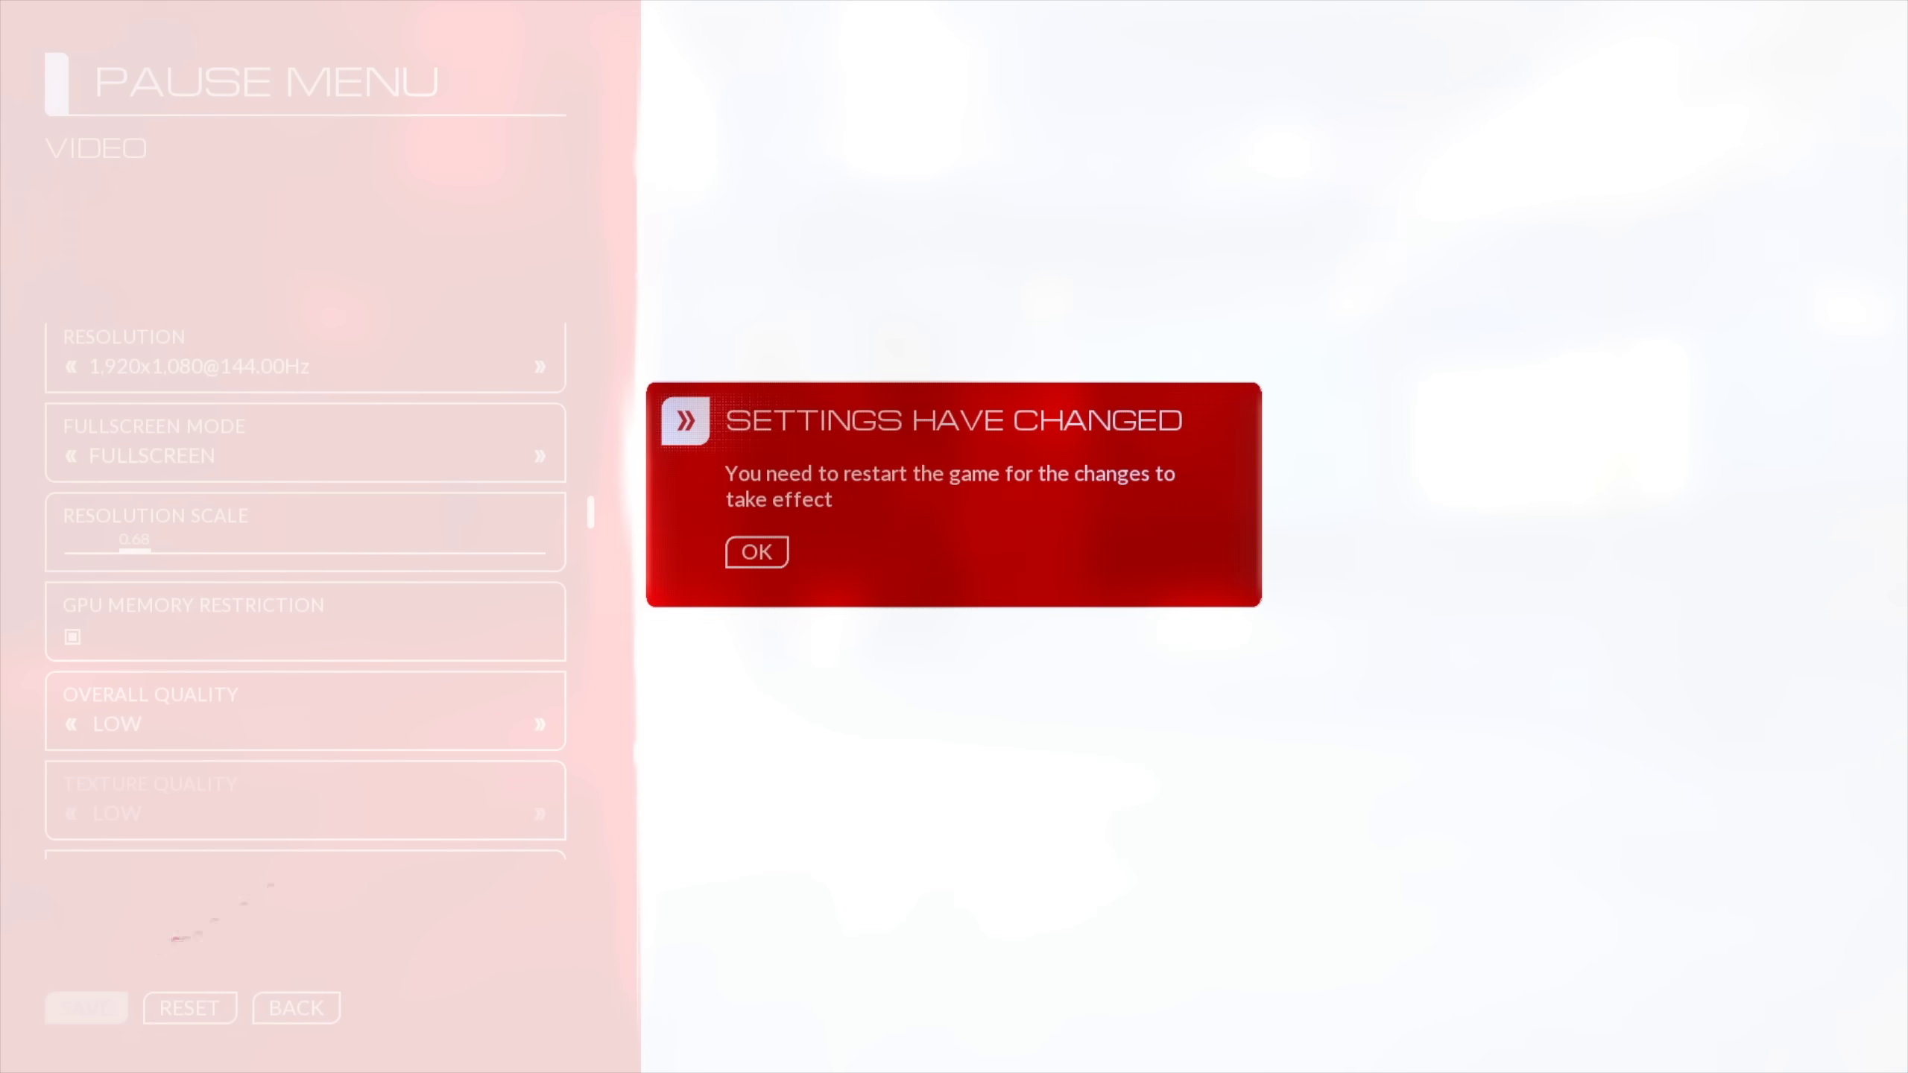